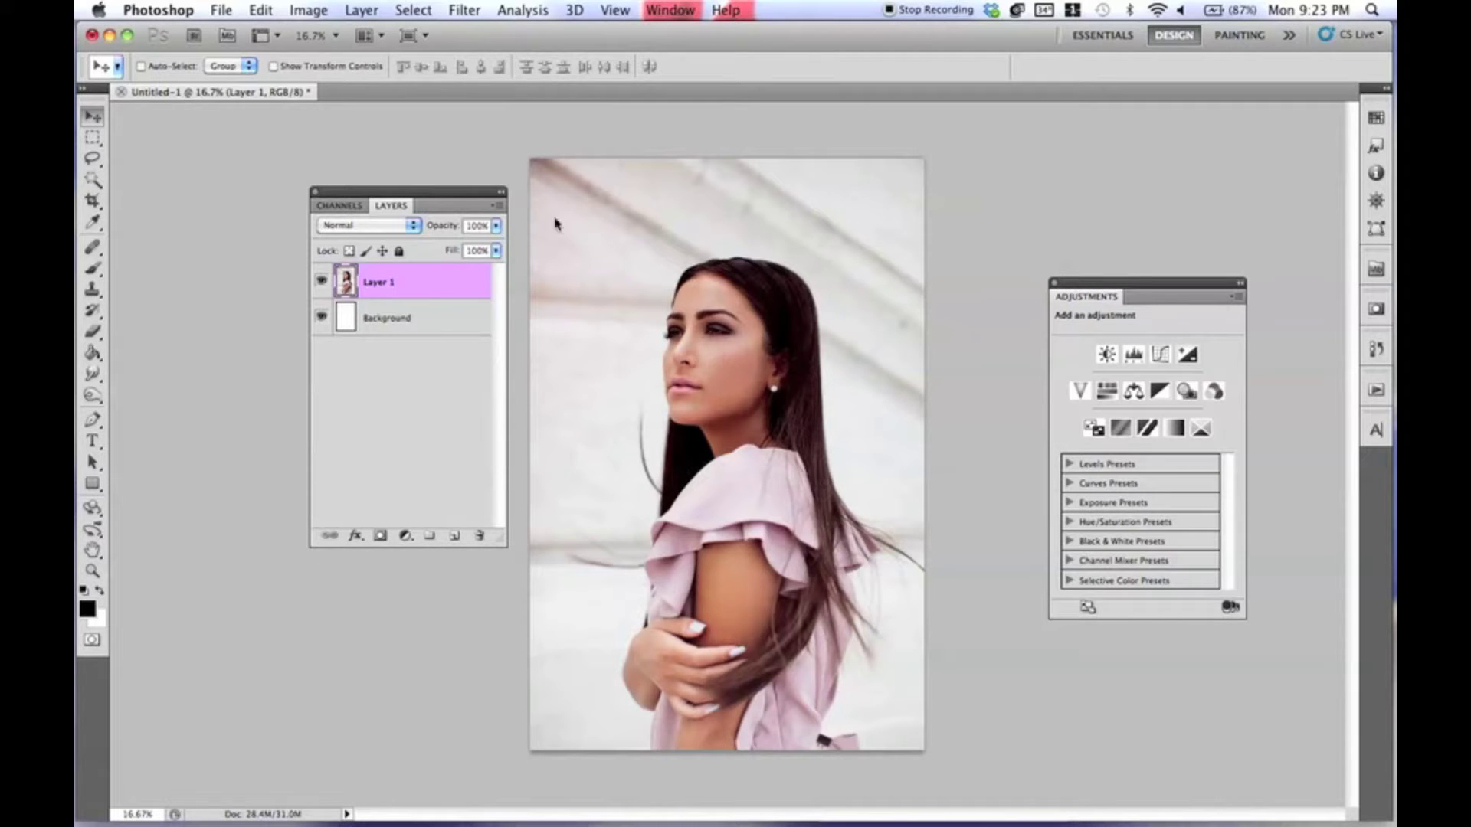
Step: Drag the Layer 1 portrait until it covers the whole page with no white strips at the edges
left_click_drag(485, 190, 485, 274)
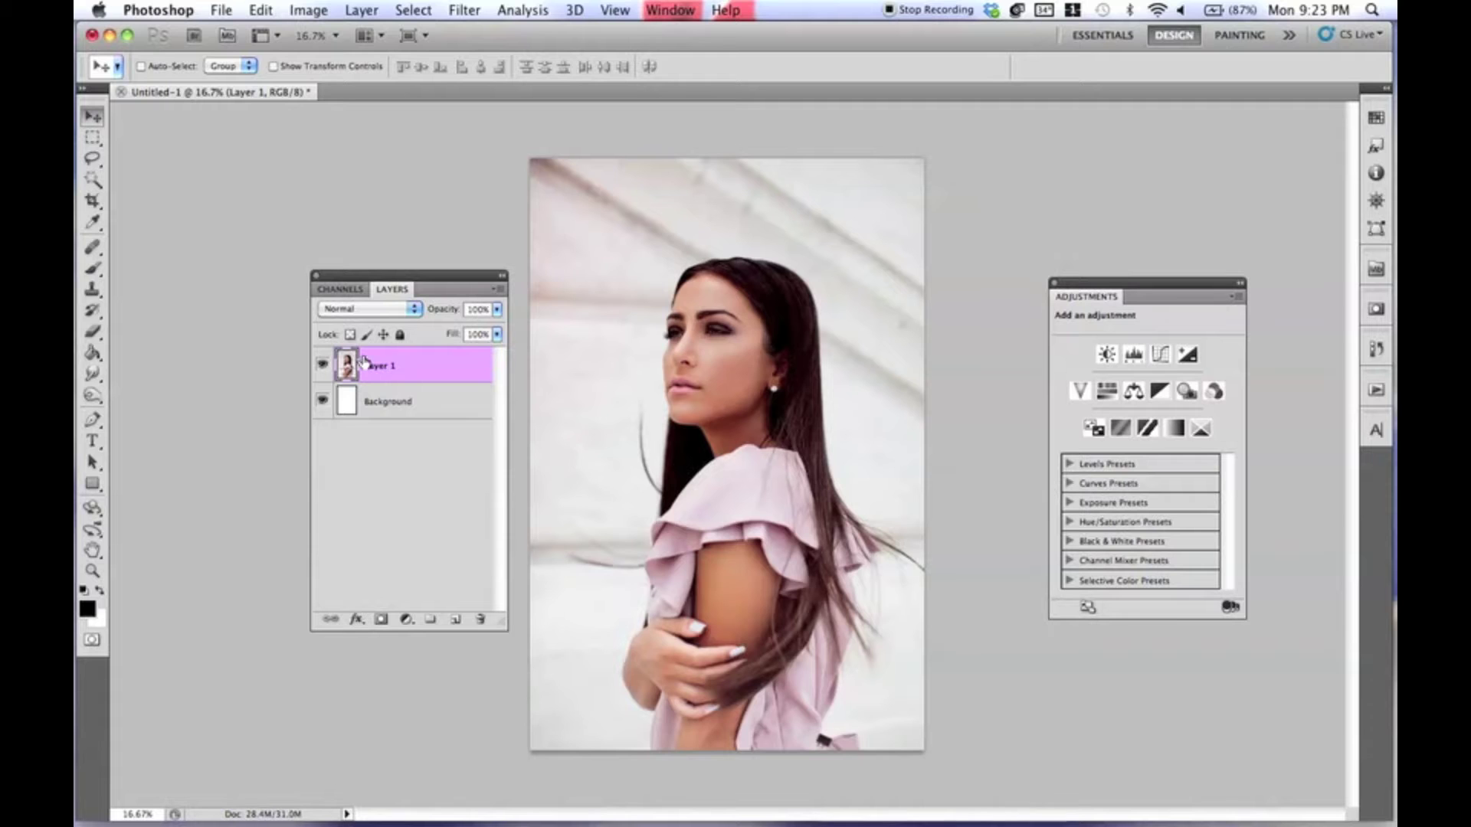
left_click_drag(674, 352, 652, 413)
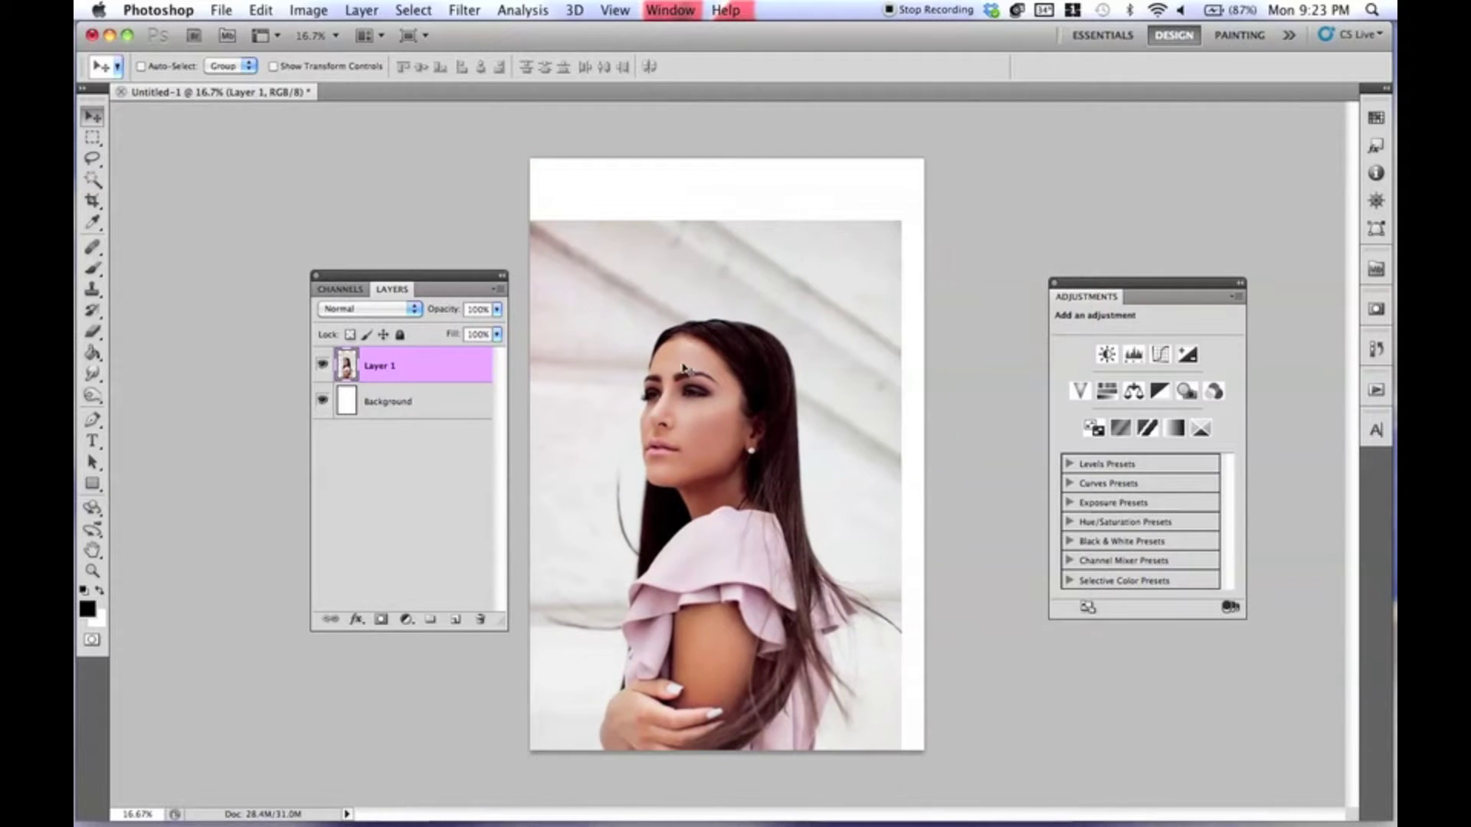
left_click_drag(617, 282, 628, 199)
left_click_drag(649, 259, 661, 279)
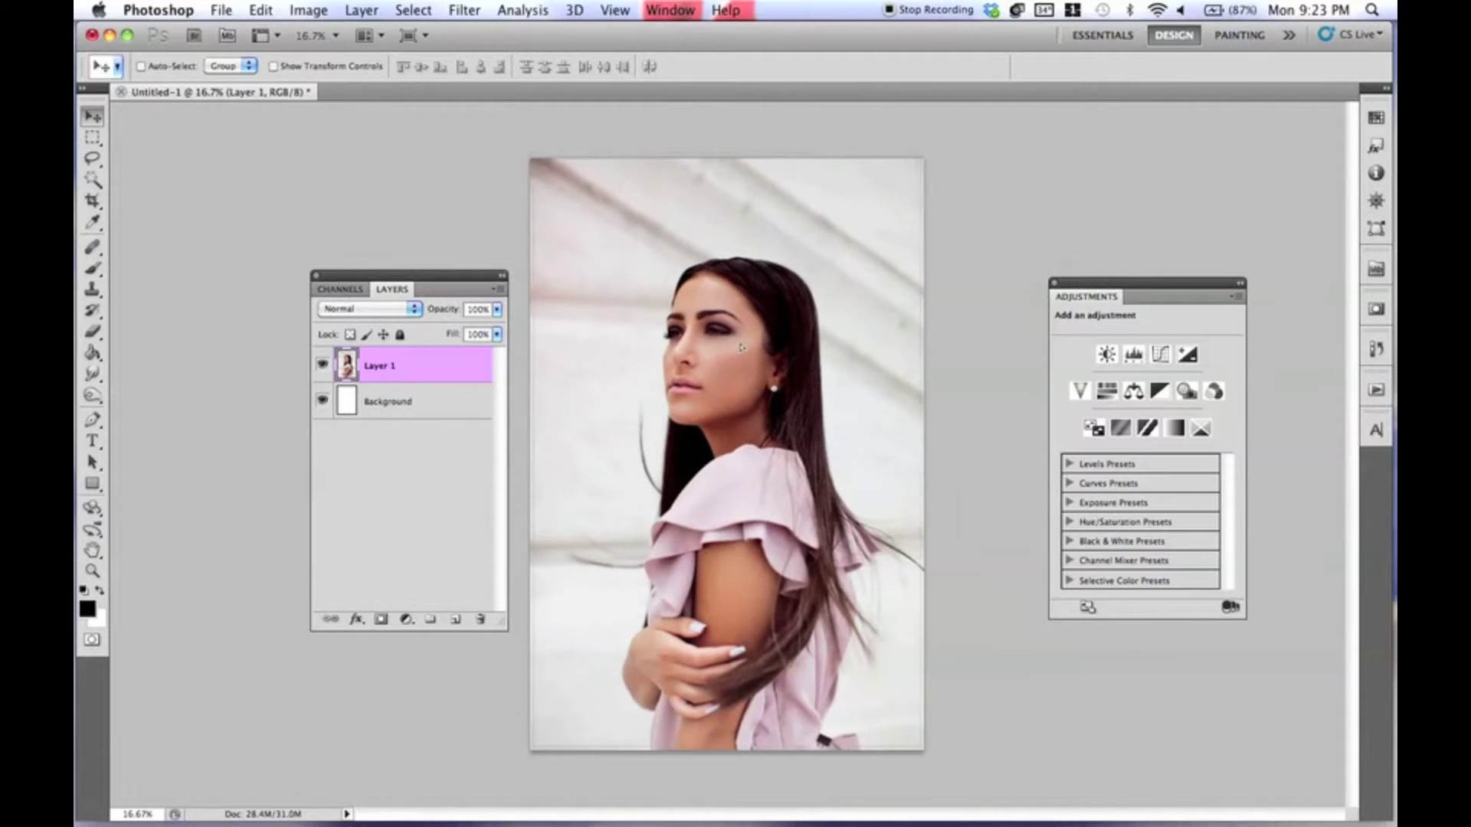
Step: Add a layer mask to Layer 1 and invert it to black so the portrait is hidden
left_click(412, 406)
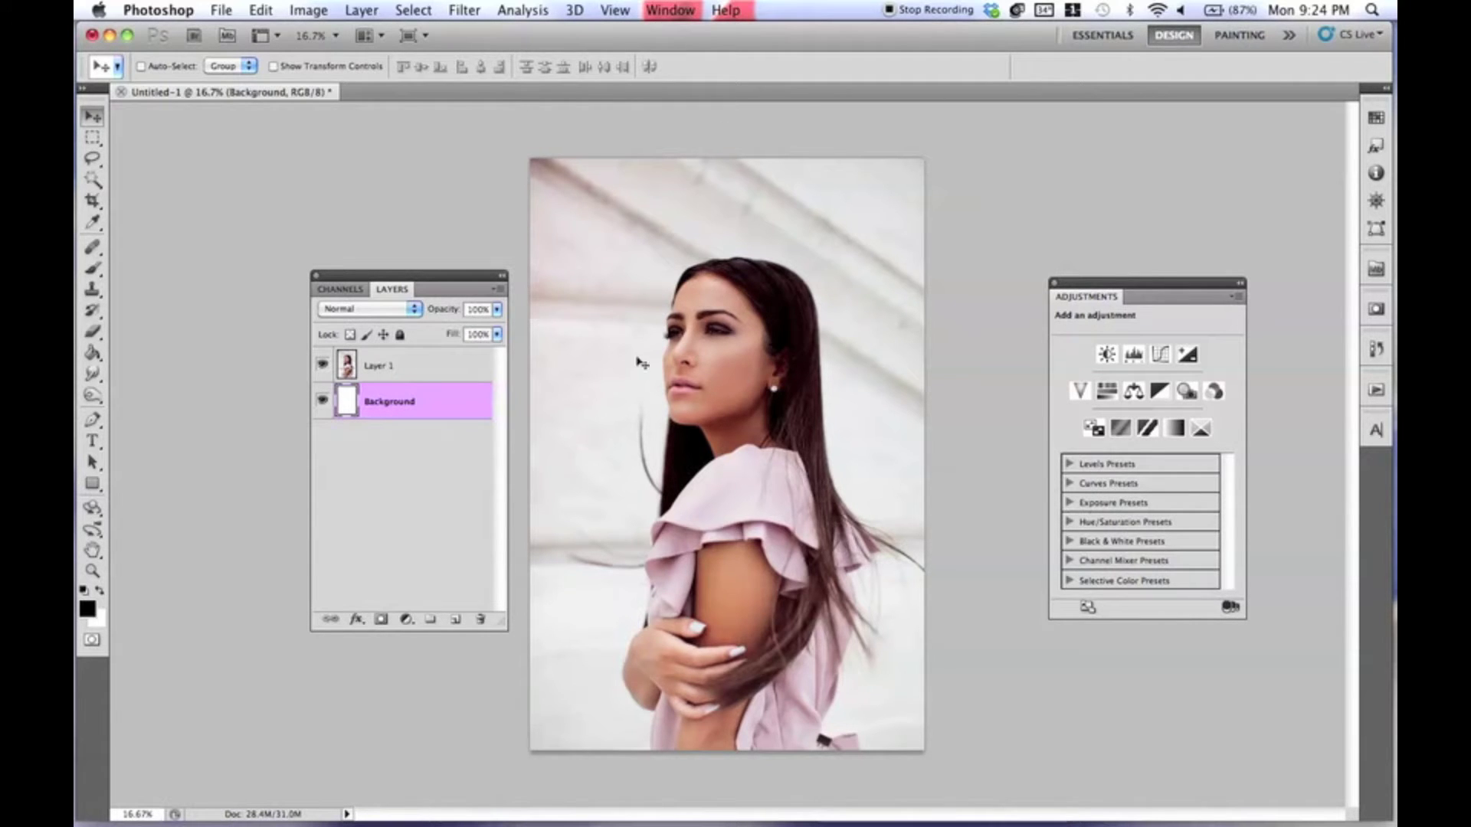
left_click(434, 378)
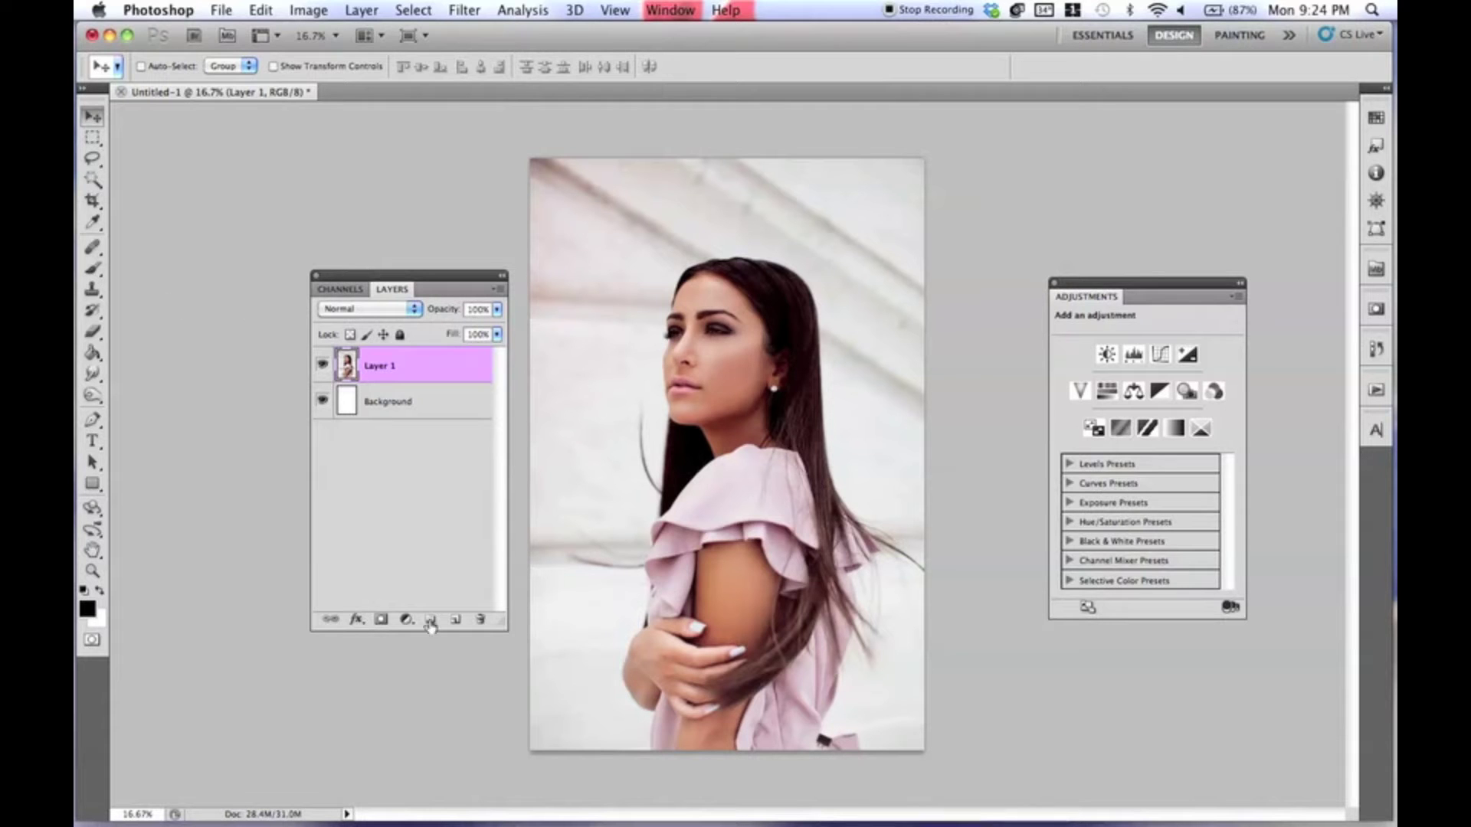
left_click(381, 621)
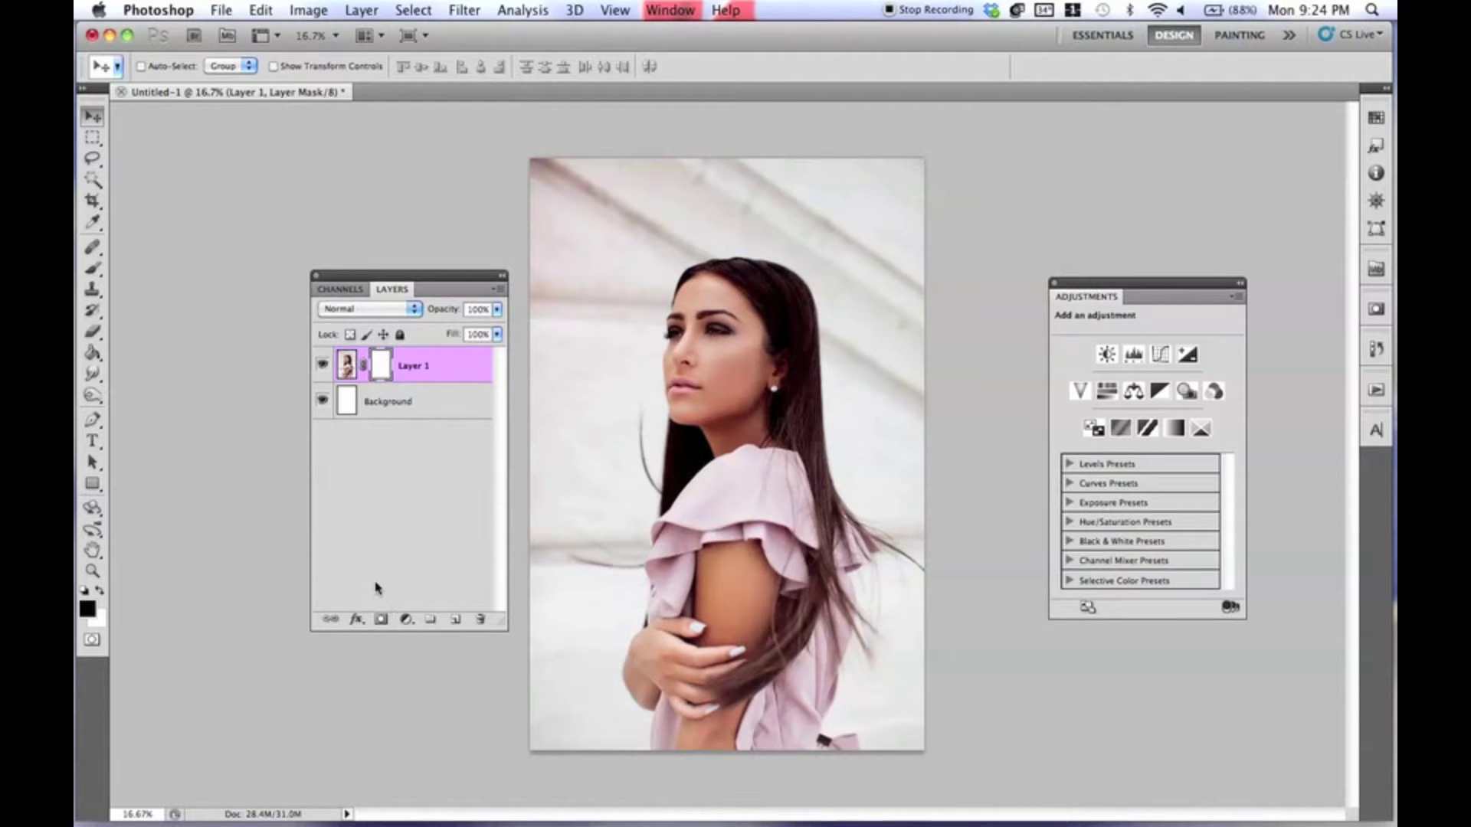
key("super+i")
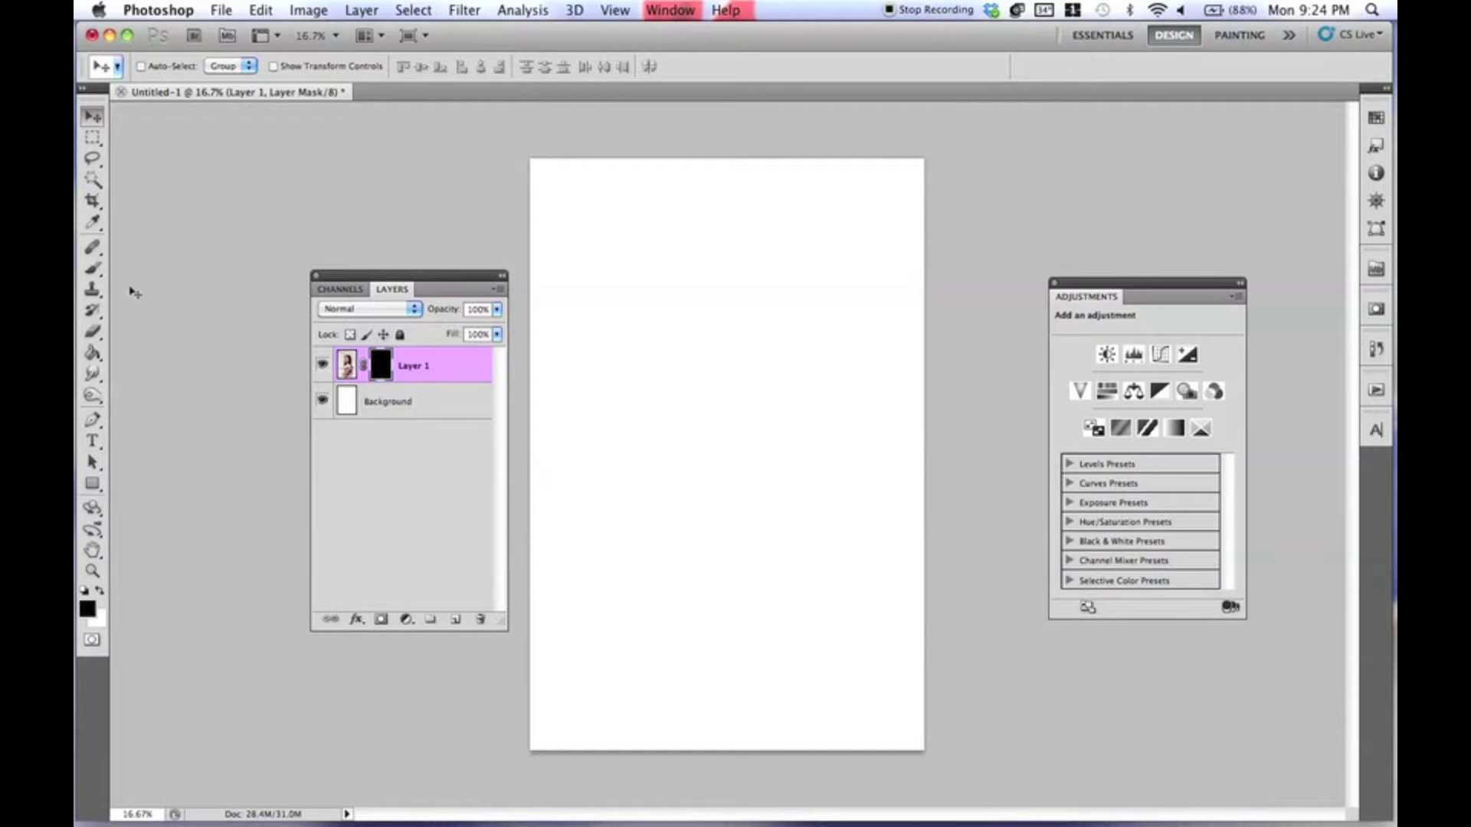
Step: Switch to the Brush tool and pick the 1132 px splatter brush from the presets
left_click(93, 268)
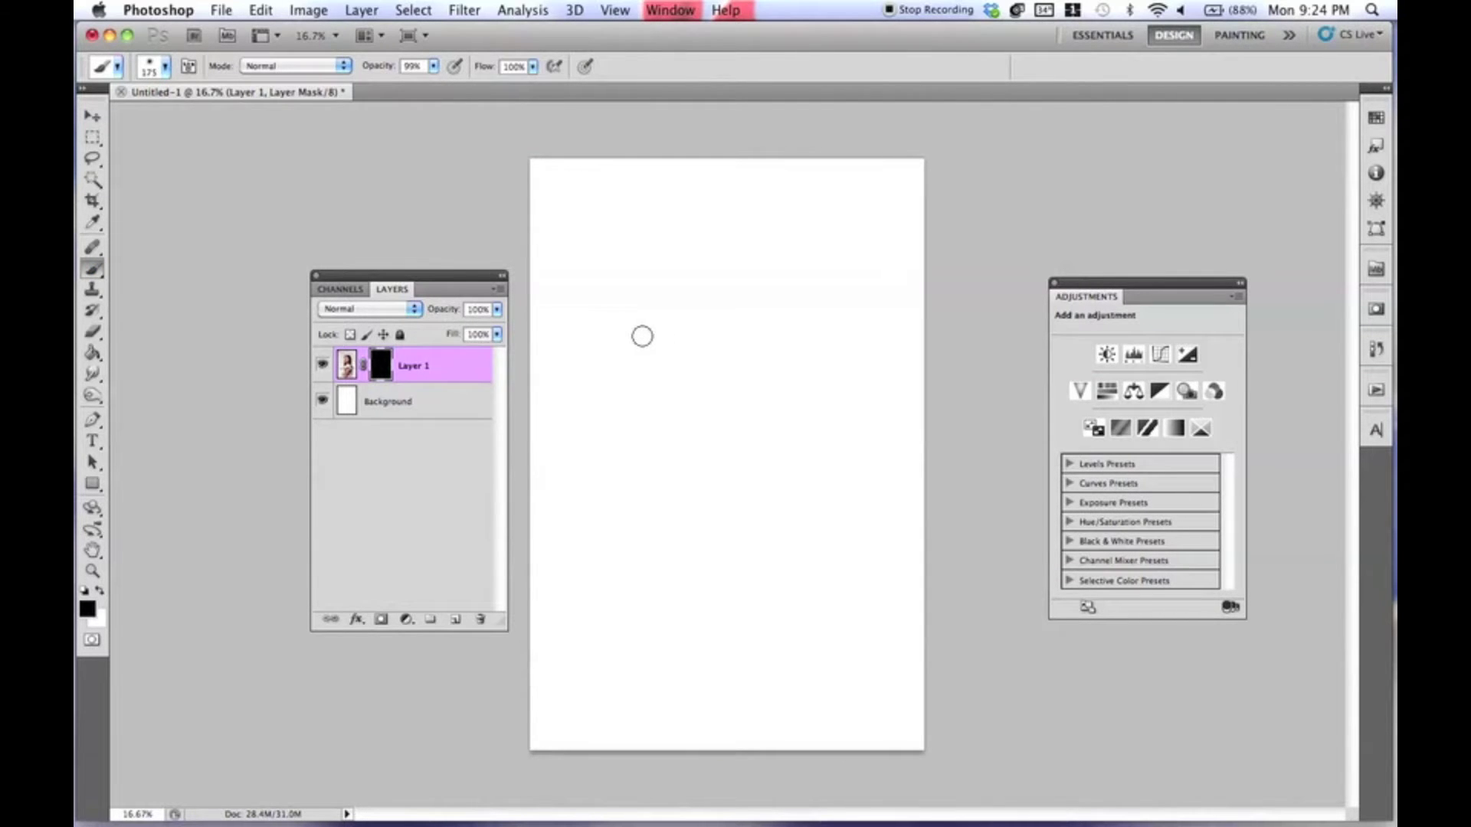
left_click(164, 69)
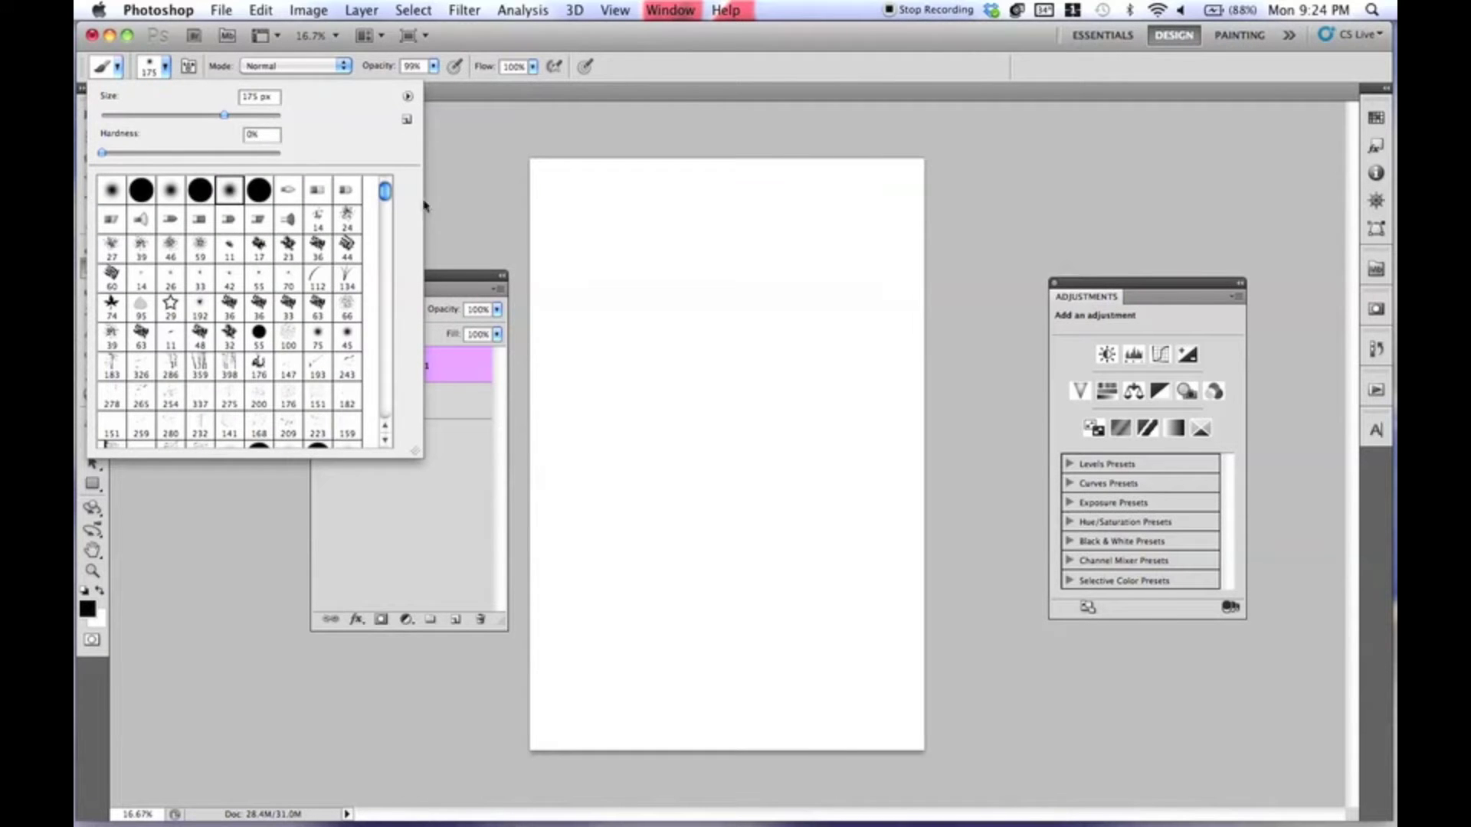
left_click_drag(387, 193, 405, 357)
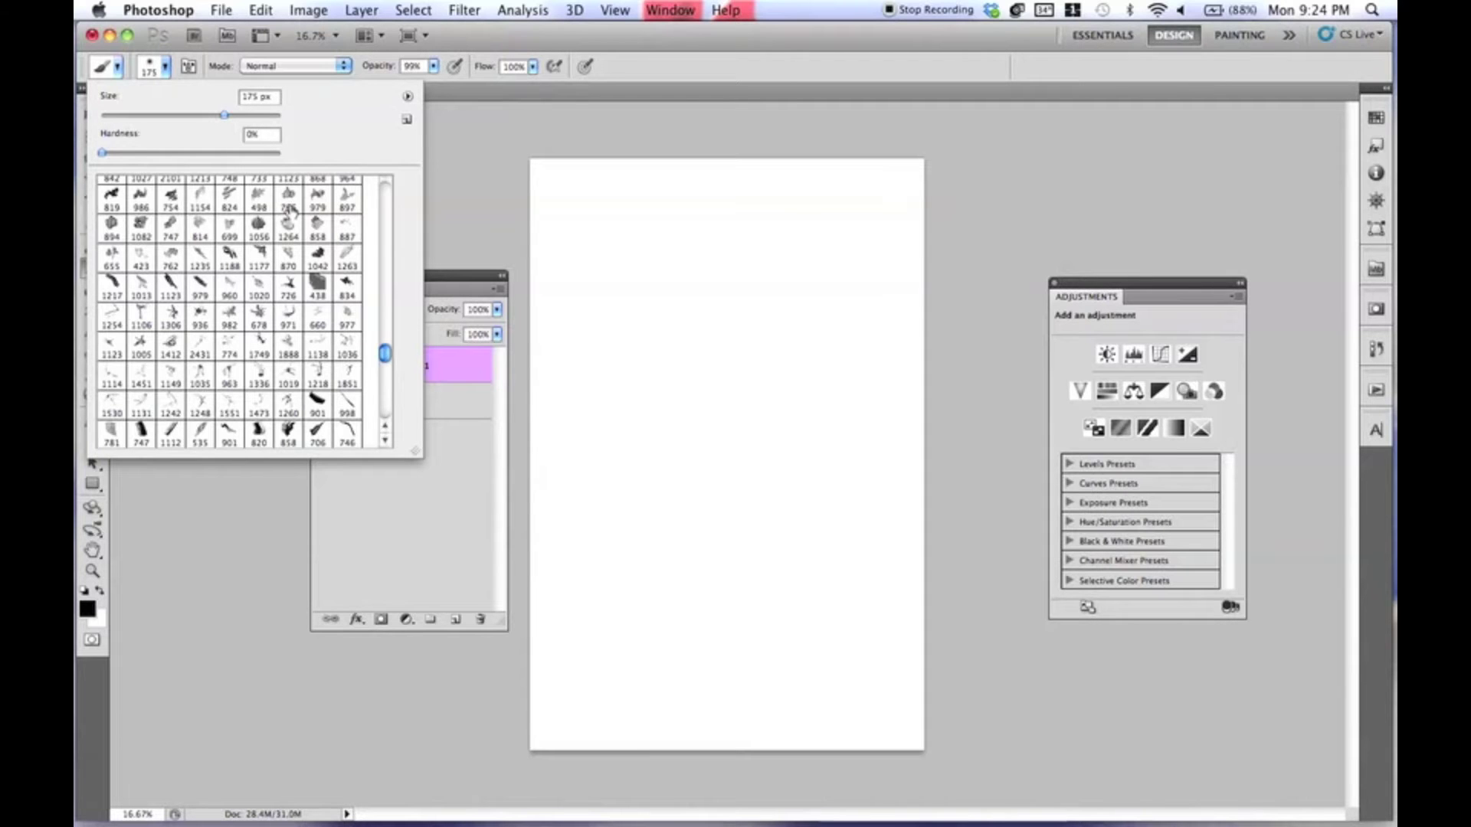
left_click_drag(385, 357, 385, 414)
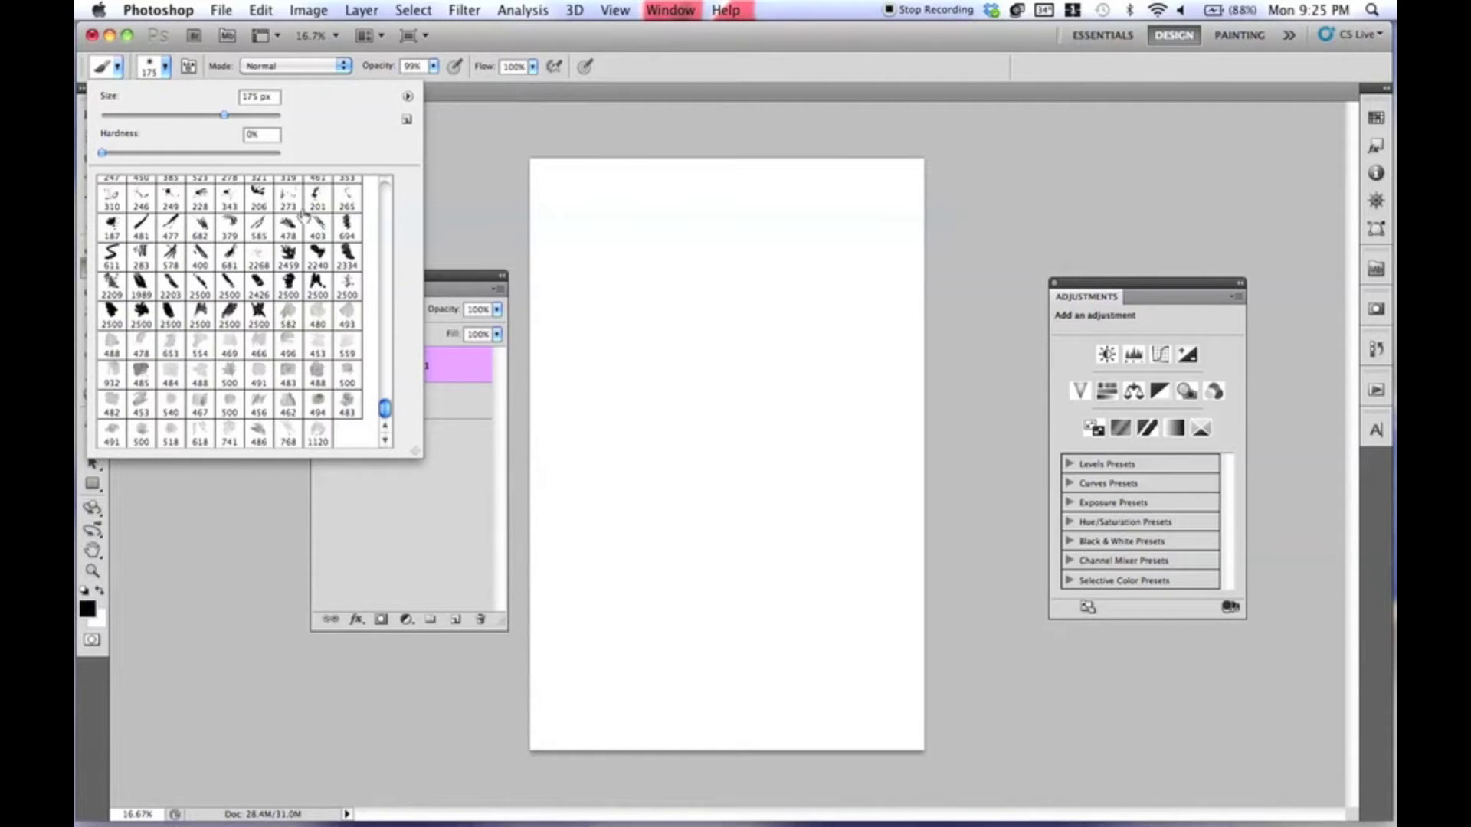
left_click(218, 227)
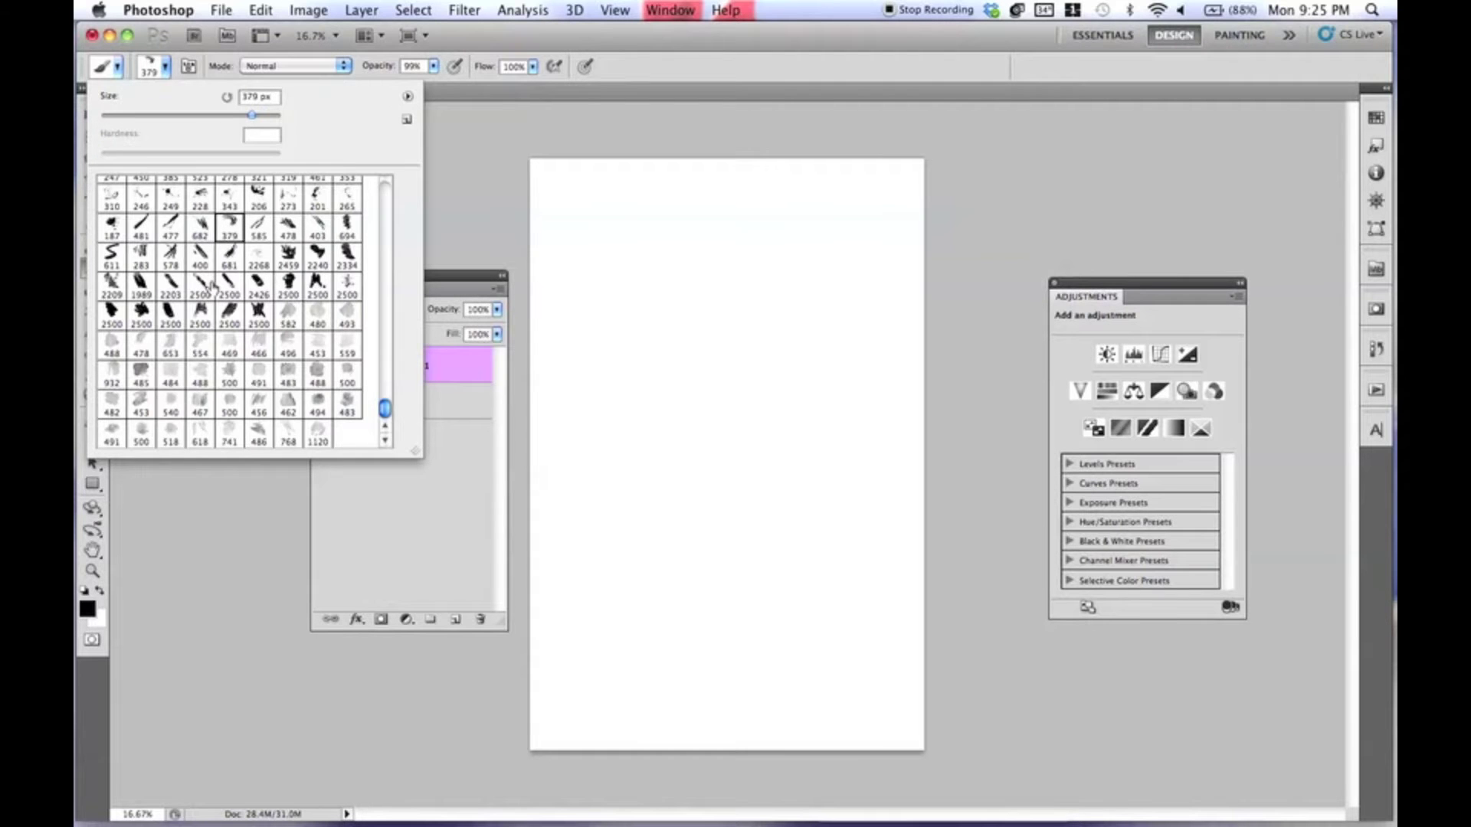
scroll(387, 400, "up", 4)
double_click(258, 229)
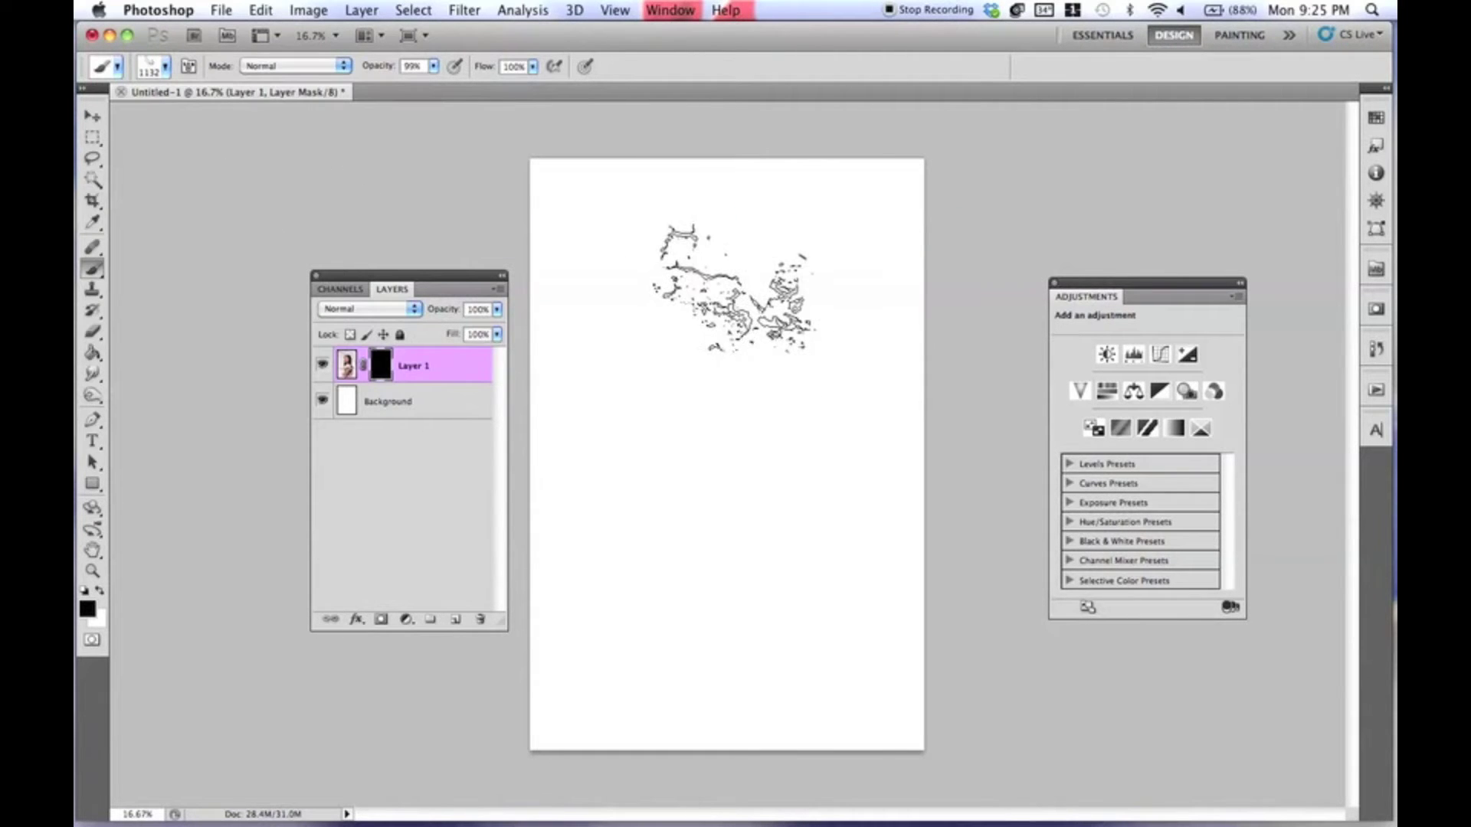
Step: Enlarge the brush to 1200 px at 100% opacity, with white as the painting colour
key("bracketright")
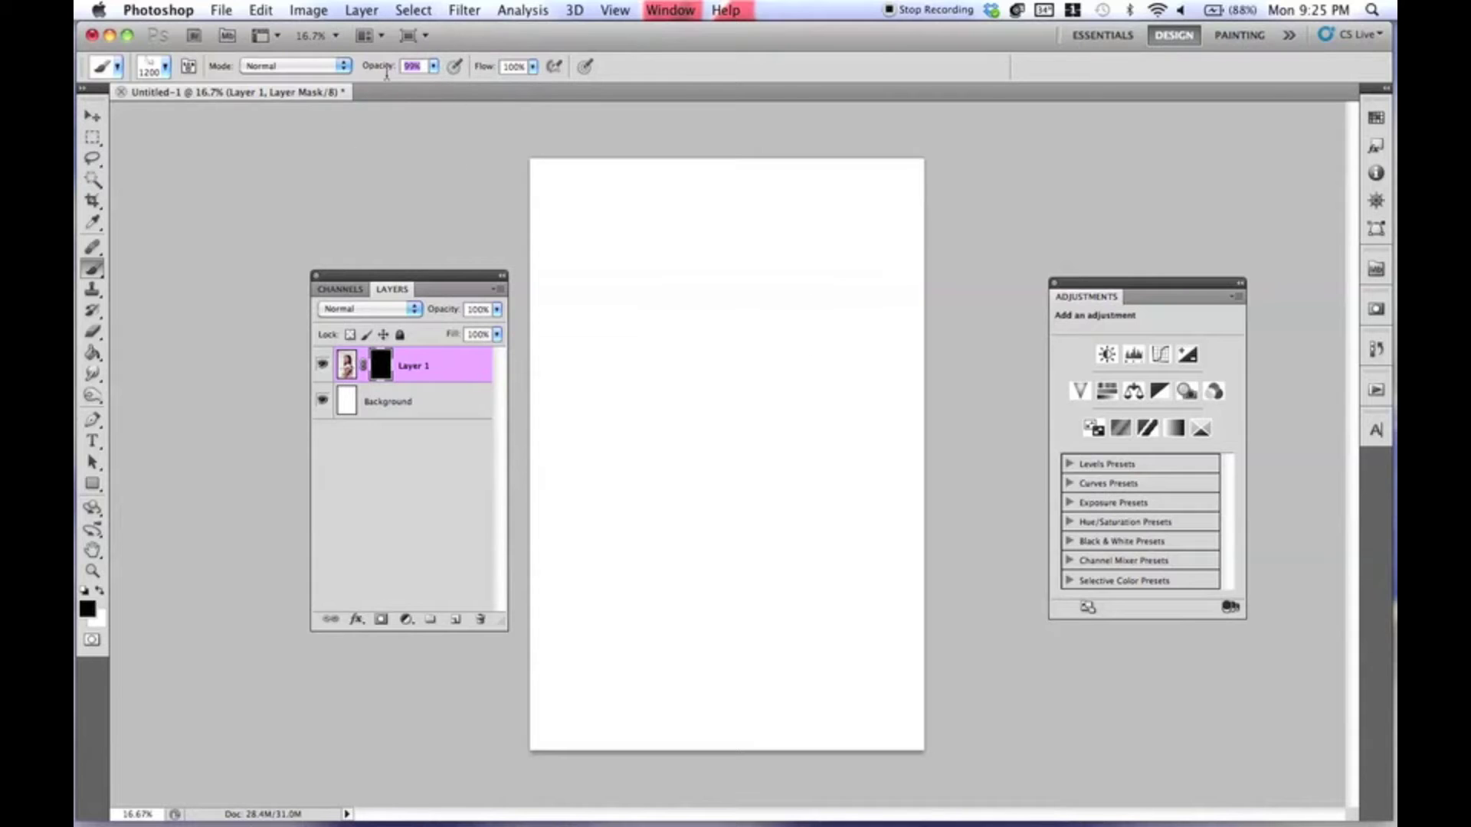
type("100")
key("Return")
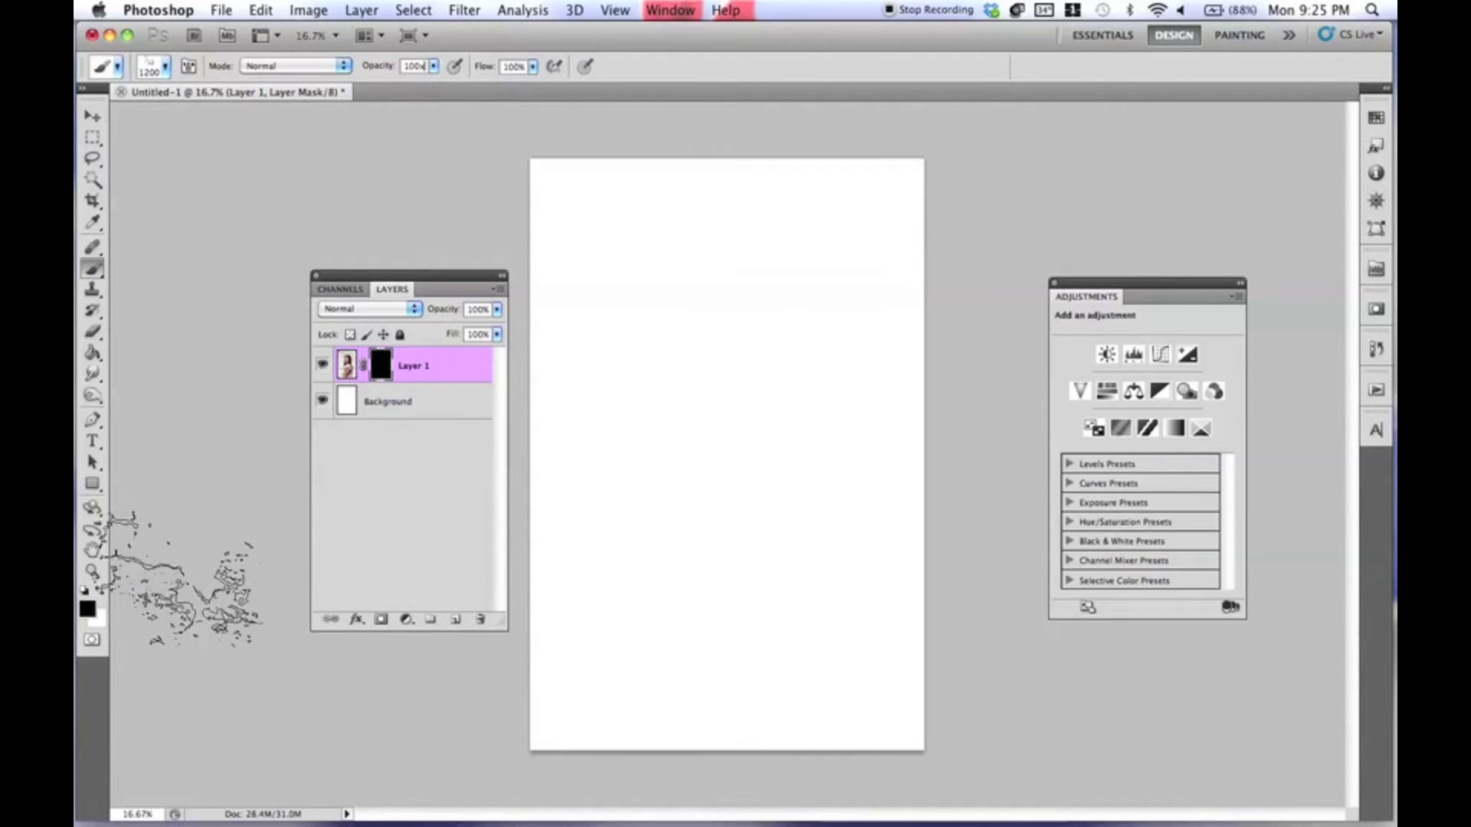
left_click(99, 590)
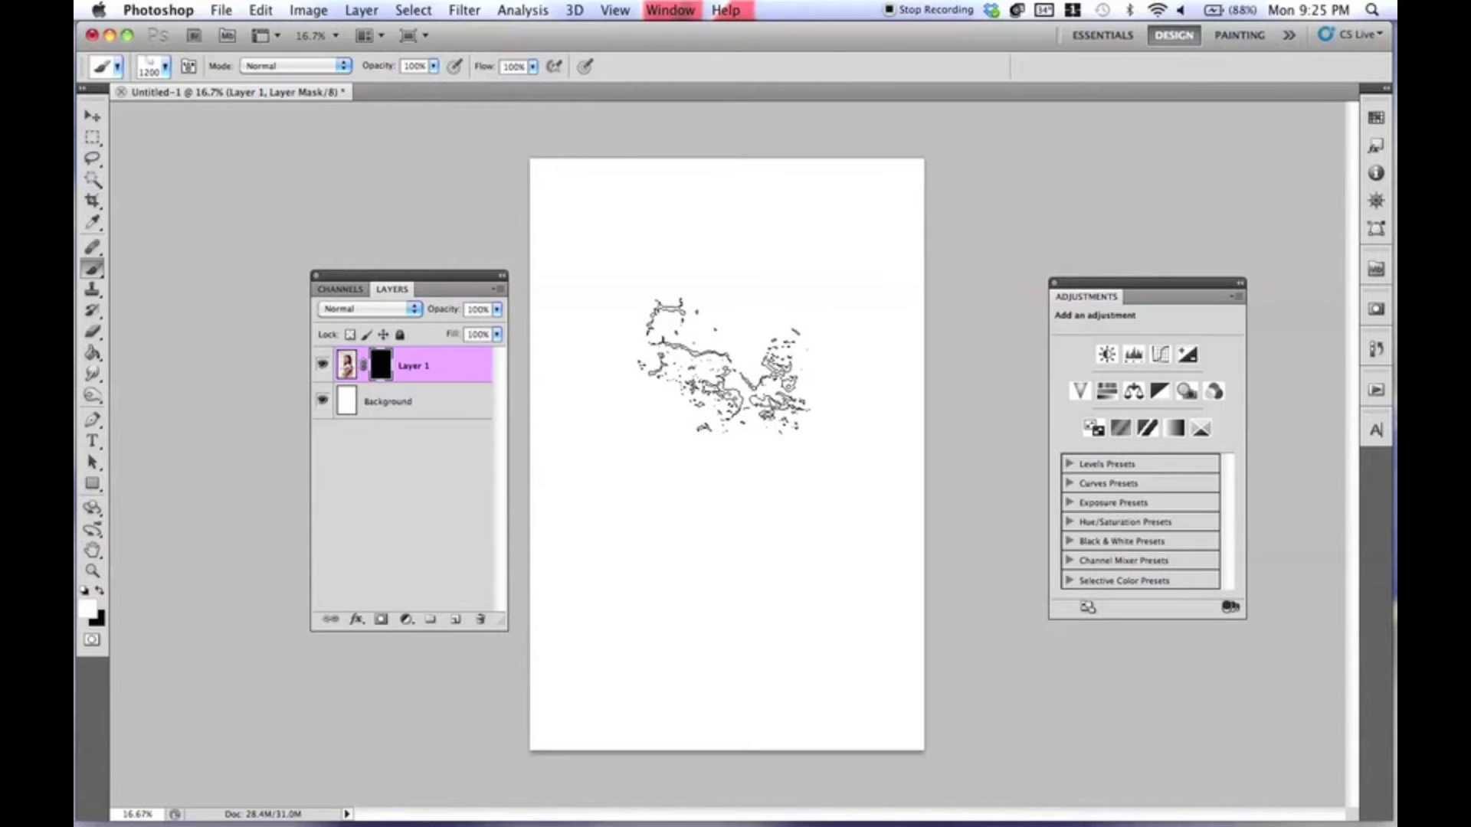
Step: Paint white on the mask with the 2500 px brush to reveal the face and right-side hair
mouse_move(719, 366)
left_mouse_down()
mouse_move(729, 372)
mouse_move(724, 337)
mouse_move(709, 329)
mouse_move(747, 360)
mouse_move(782, 467)
mouse_move(713, 429)
mouse_move(758, 498)
left_mouse_up()
left_click(150, 69)
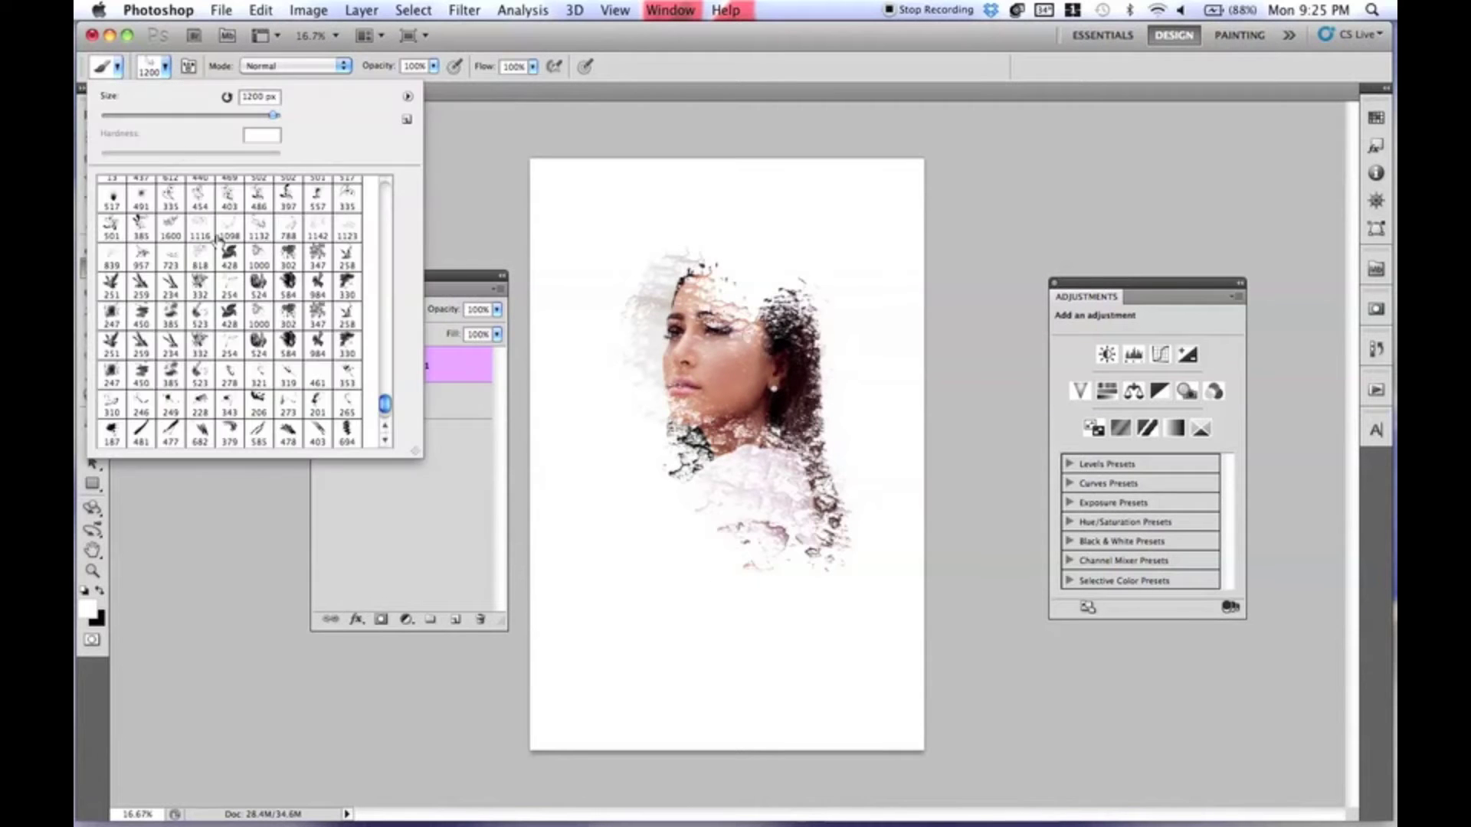
scroll(385, 409, "down", 5)
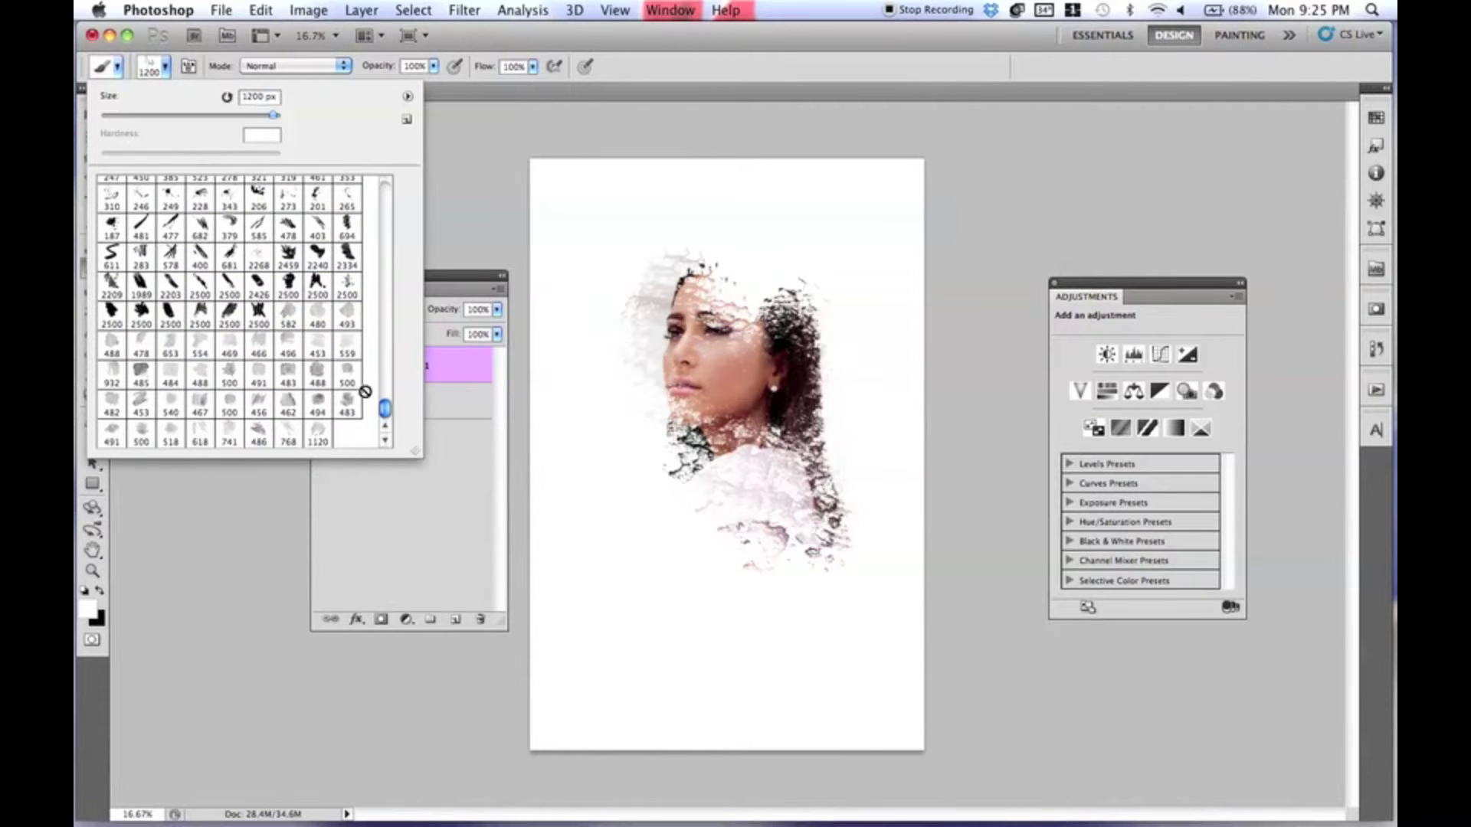
double_click(170, 315)
left_click(716, 406)
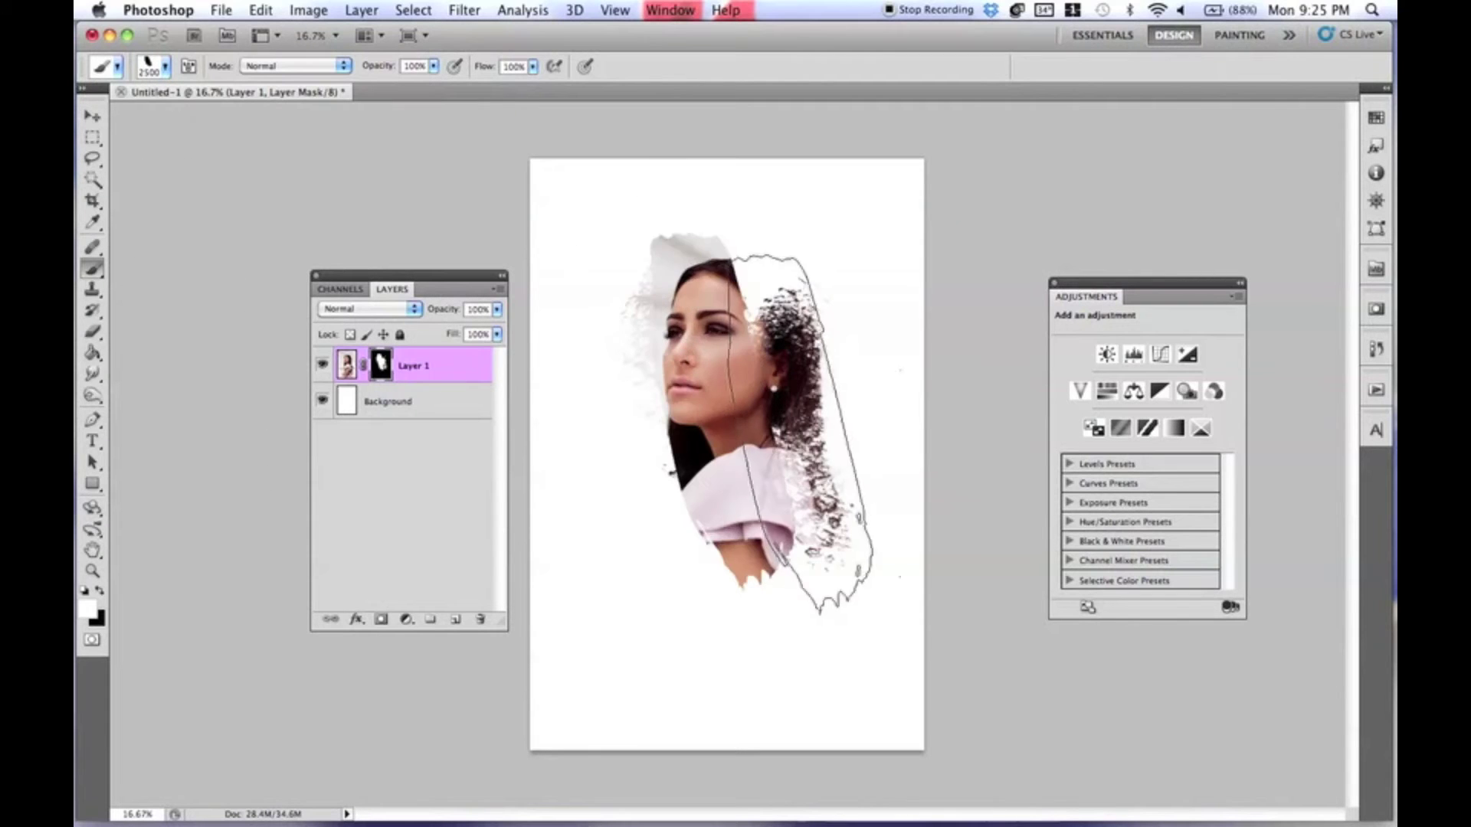
key("bracketleft")
key("bracketleft")
key("bracketleft")
key("bracketleft")
key("bracketleft")
key("bracketleft")
Step: Paint black over the grey patch and stray specks around the head, then reveal the face's left side
key("bracketleft")
key("bracketleft")
key("bracketleft")
left_click(772, 370)
key("bracketleft")
key("bracketleft")
key("bracketleft")
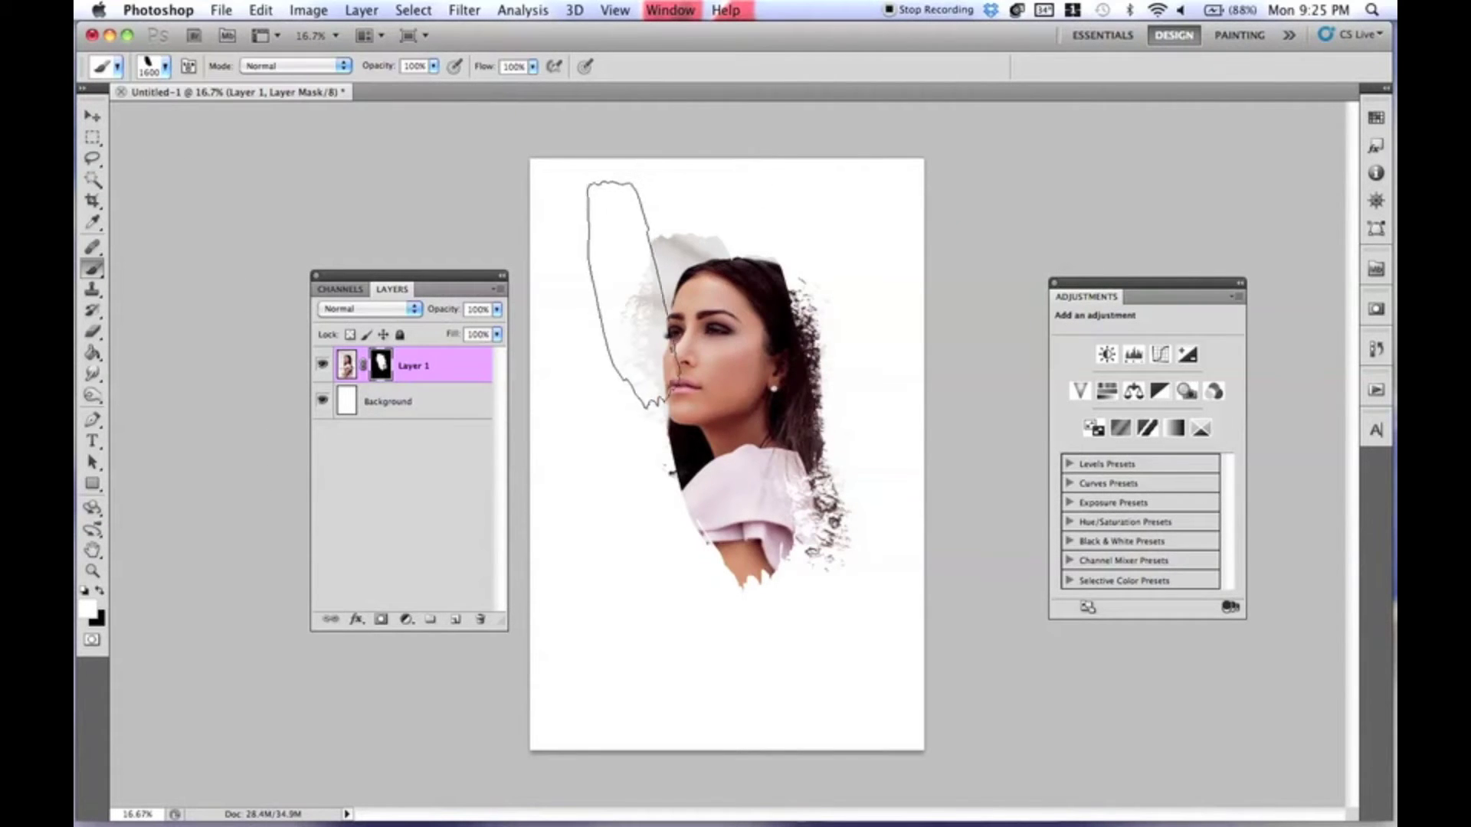
key("x")
left_click(640, 193)
left_click(686, 174)
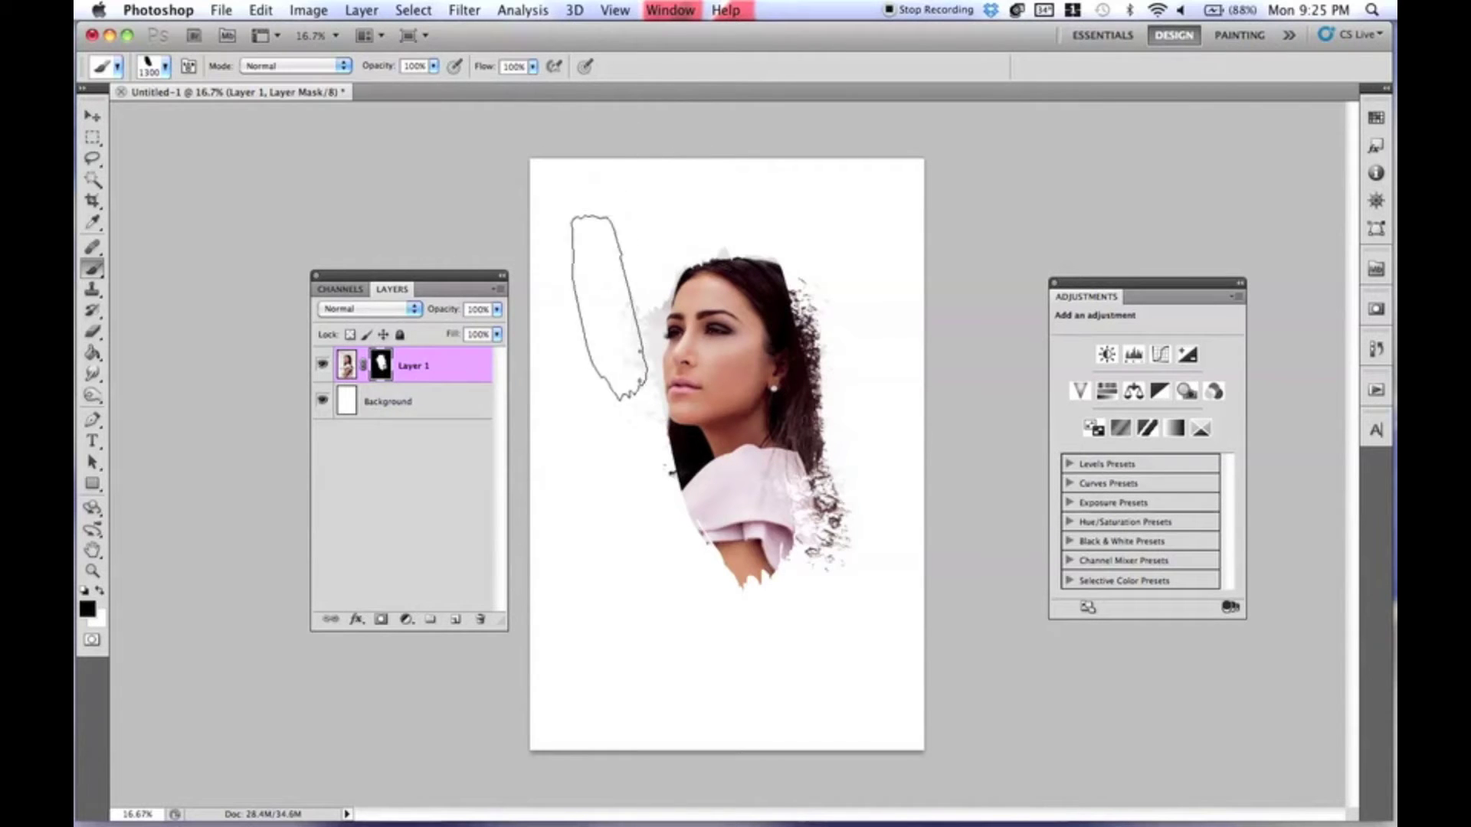
left_click(639, 278)
left_click(656, 429)
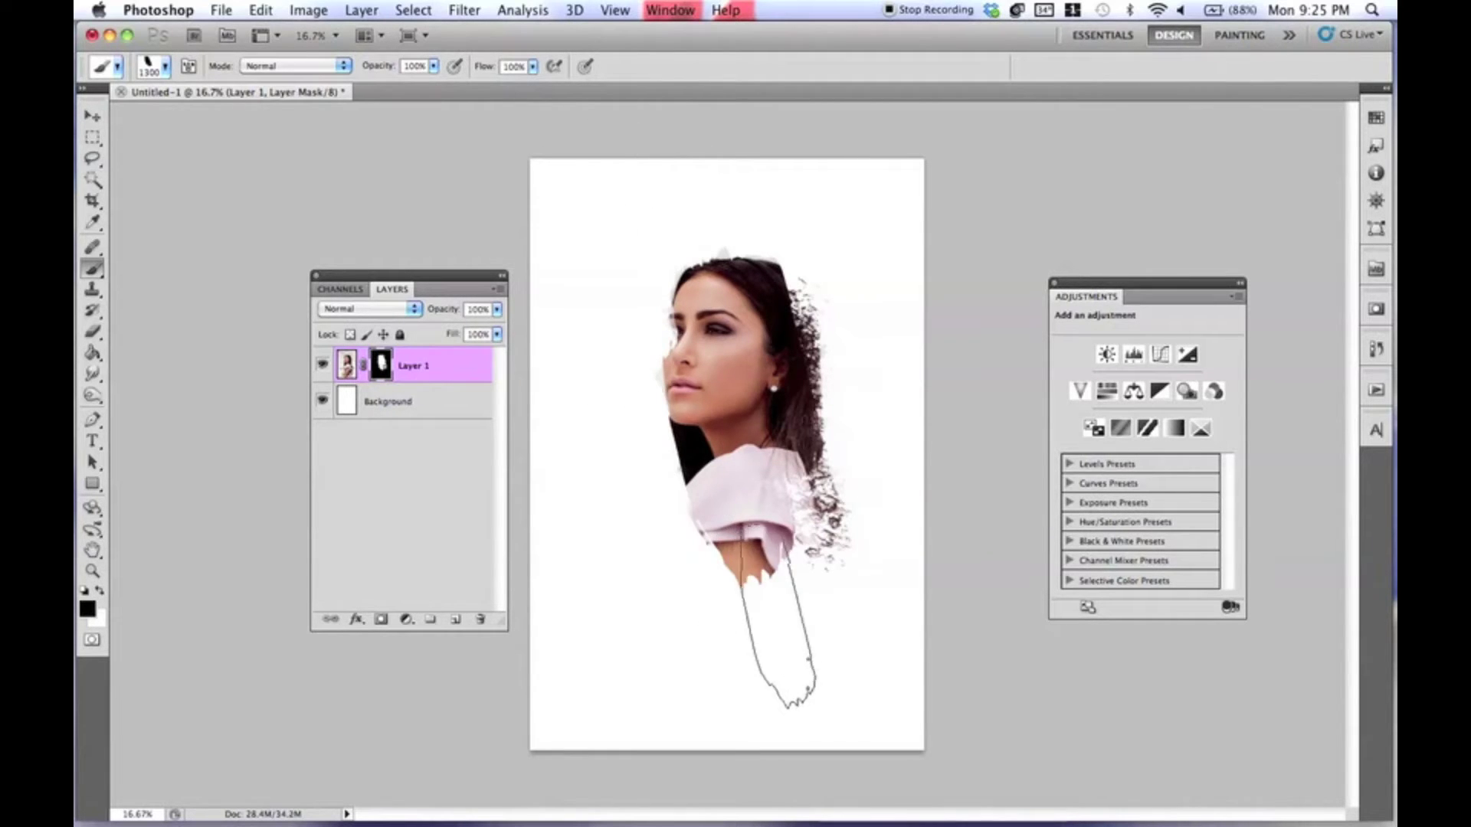
left_click(827, 343)
left_click_drag(847, 536, 870, 565)
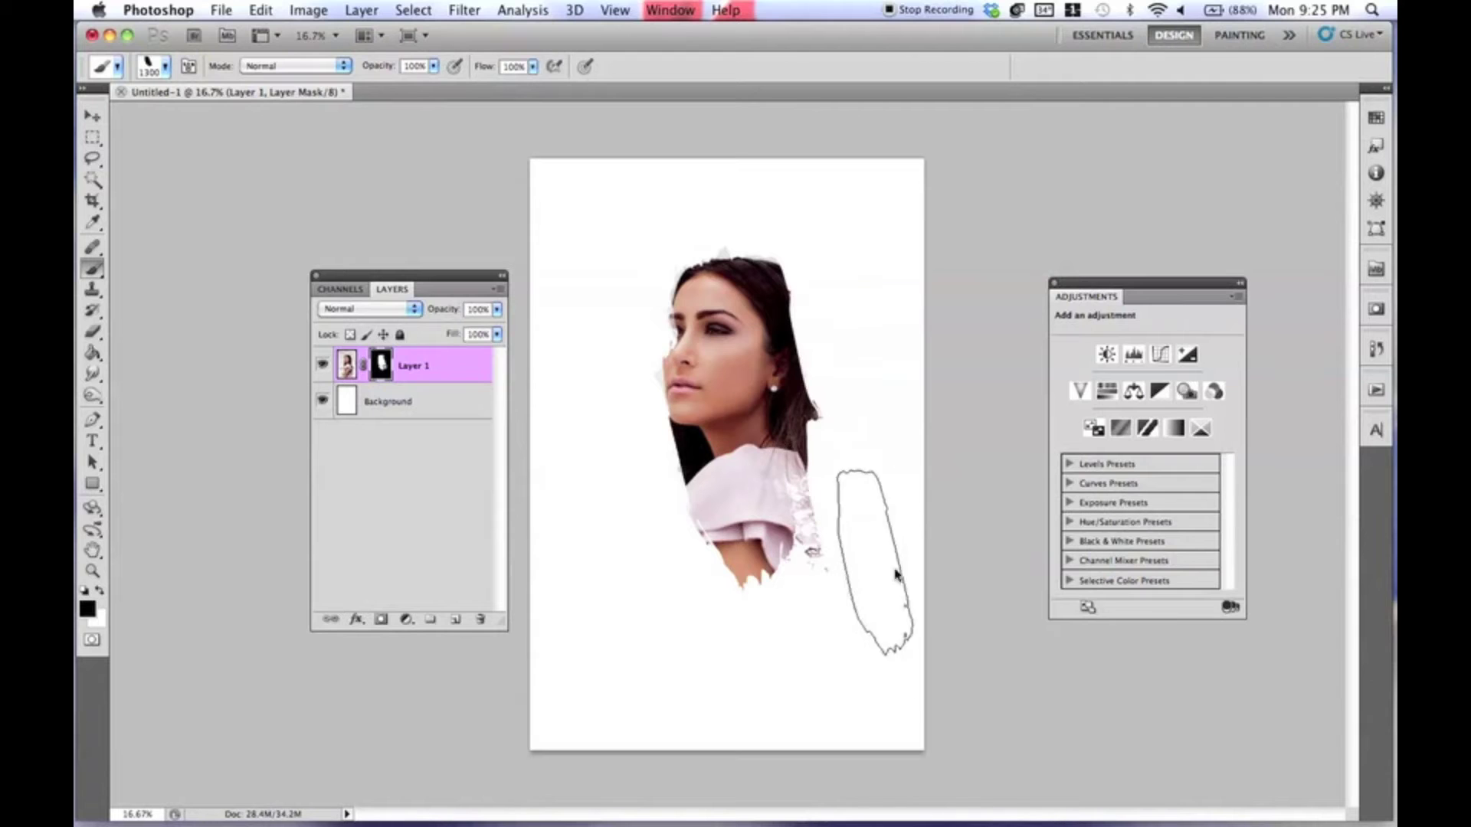
key("x")
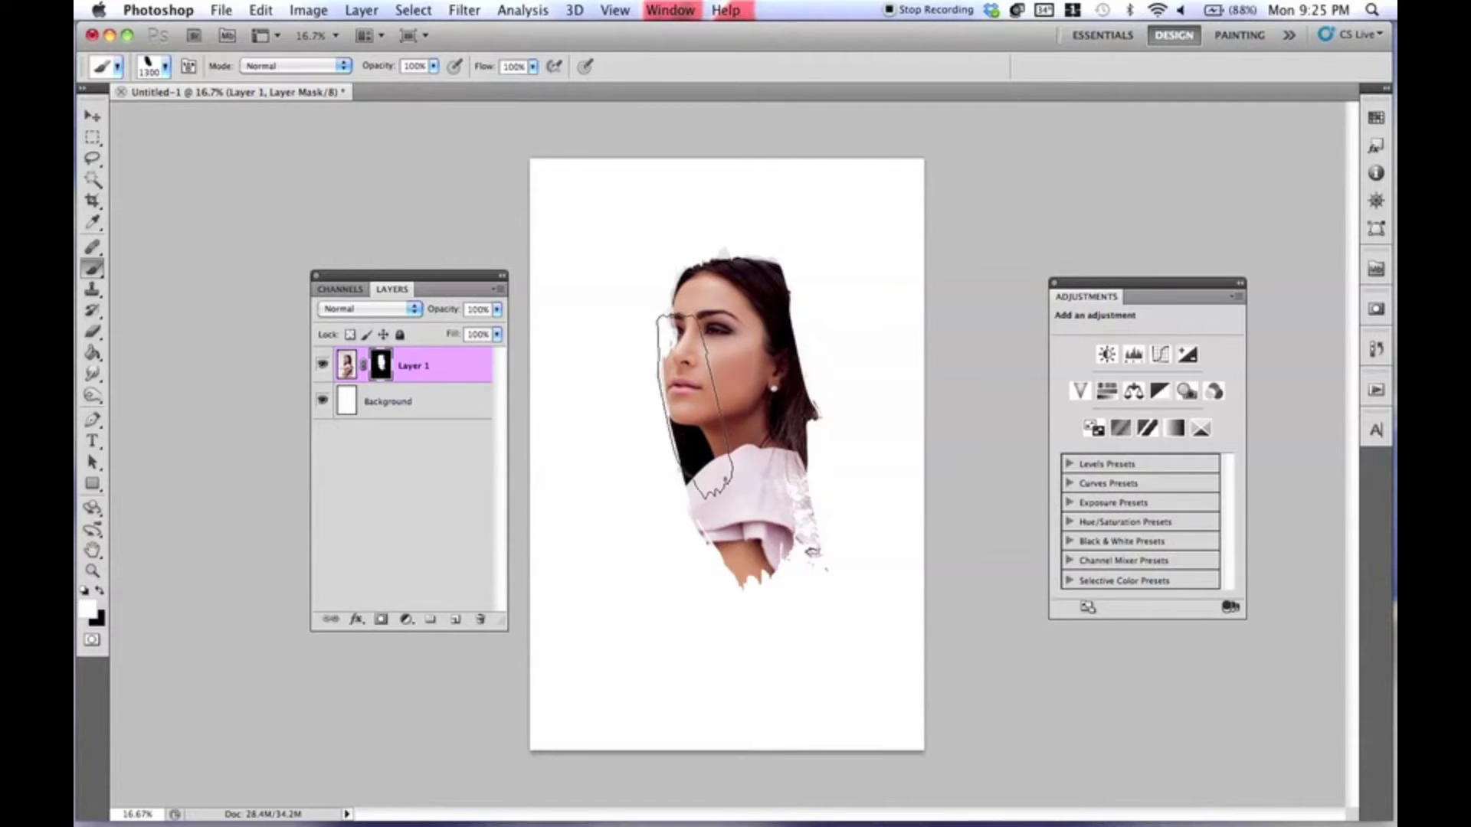
mouse_move(661, 303)
left_mouse_down()
mouse_move(802, 500)
mouse_move(780, 662)
mouse_move(786, 541)
mouse_move(775, 532)
mouse_move(768, 613)
mouse_move(702, 544)
mouse_move(688, 478)
mouse_move(736, 558)
mouse_move(766, 647)
mouse_move(756, 661)
mouse_move(711, 563)
mouse_move(667, 555)
mouse_move(756, 496)
mouse_move(789, 382)
mouse_move(759, 349)
mouse_move(670, 331)
mouse_move(783, 487)
mouse_move(733, 321)
mouse_move(739, 467)
mouse_move(680, 521)
mouse_move(747, 574)
left_mouse_up()
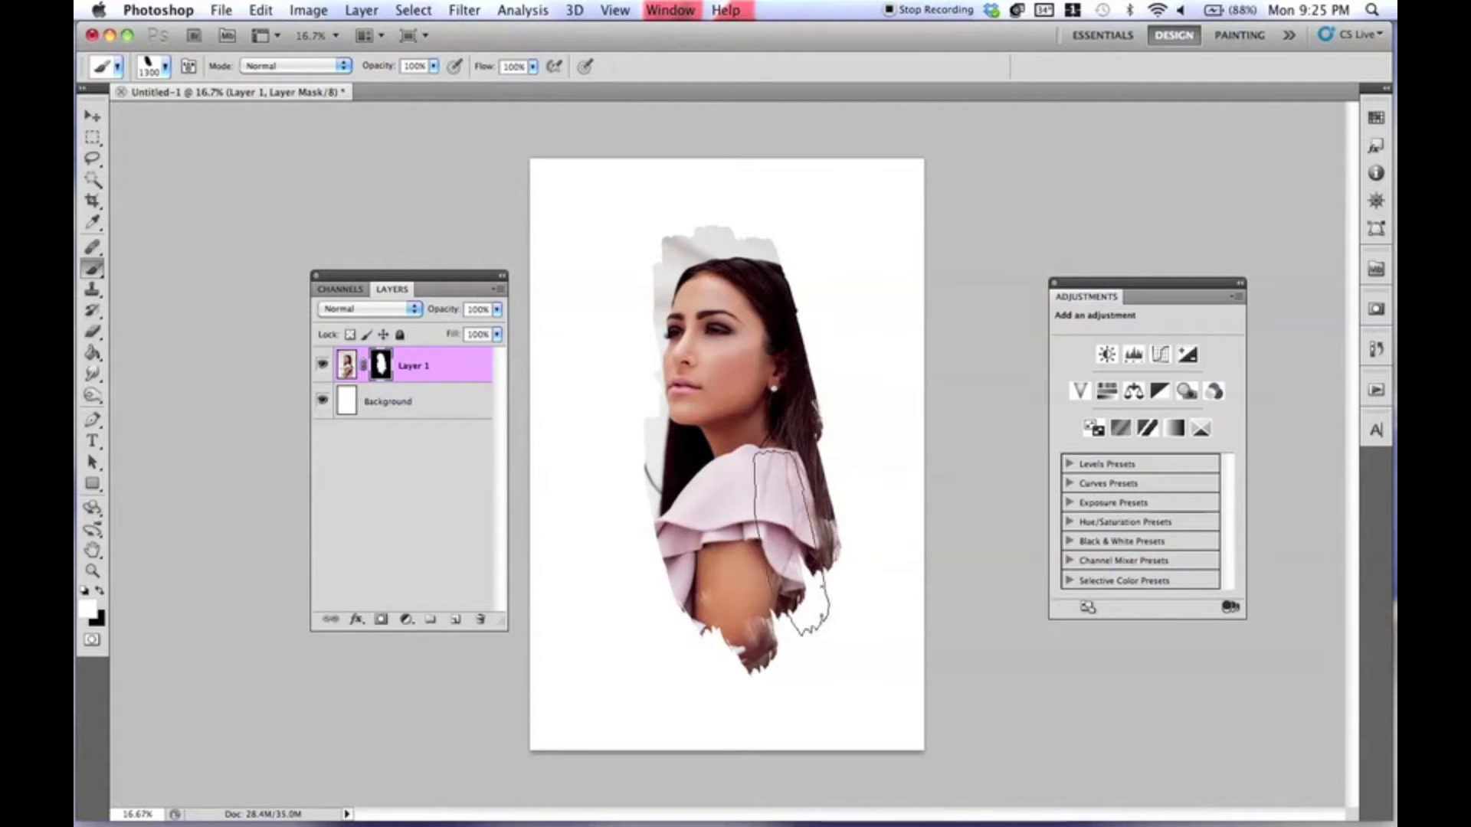
Step: Use the 466 px brush to reveal more hair to the right of and above the head
left_click(163, 66)
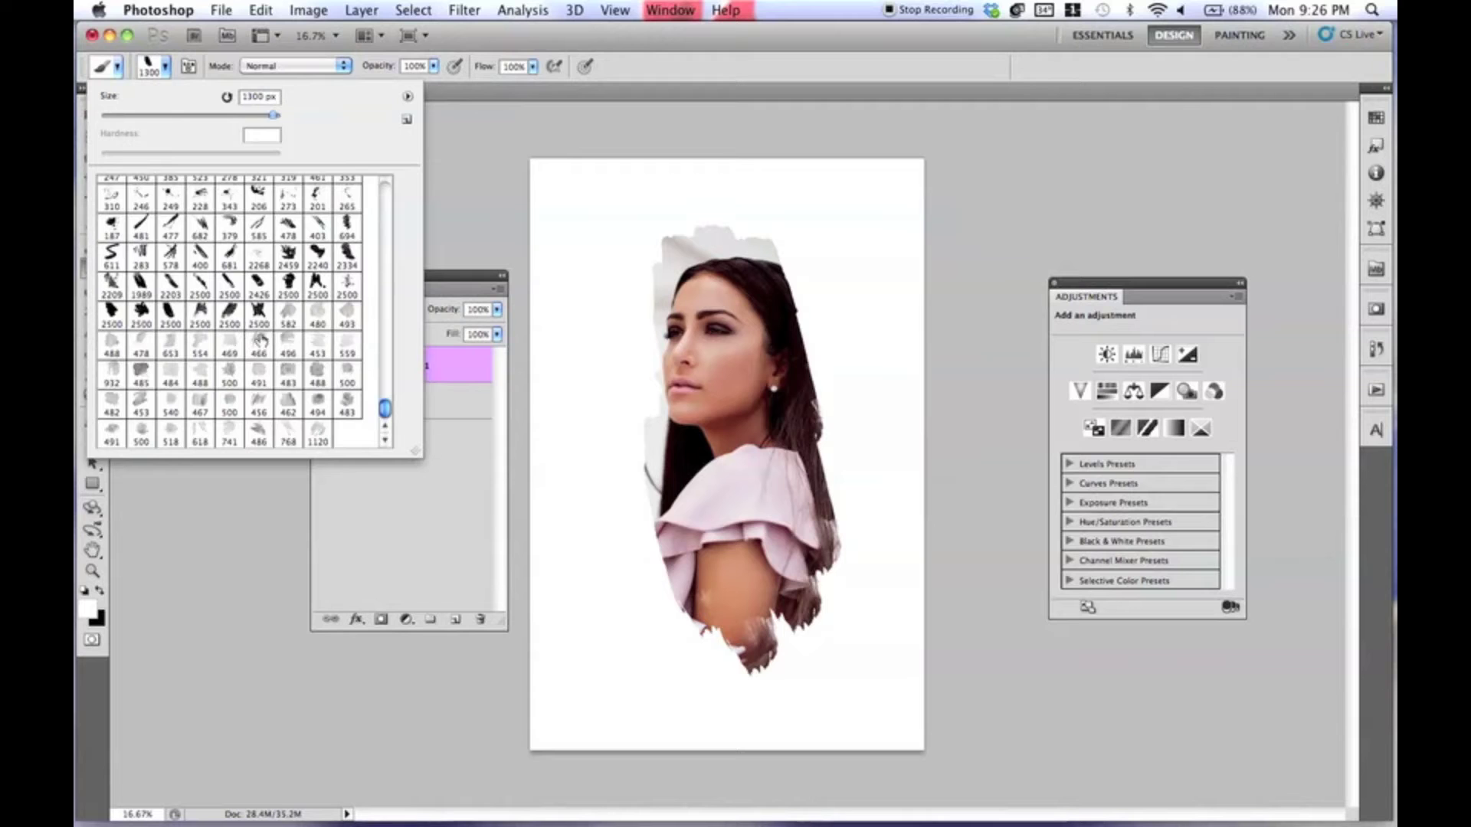
double_click(259, 343)
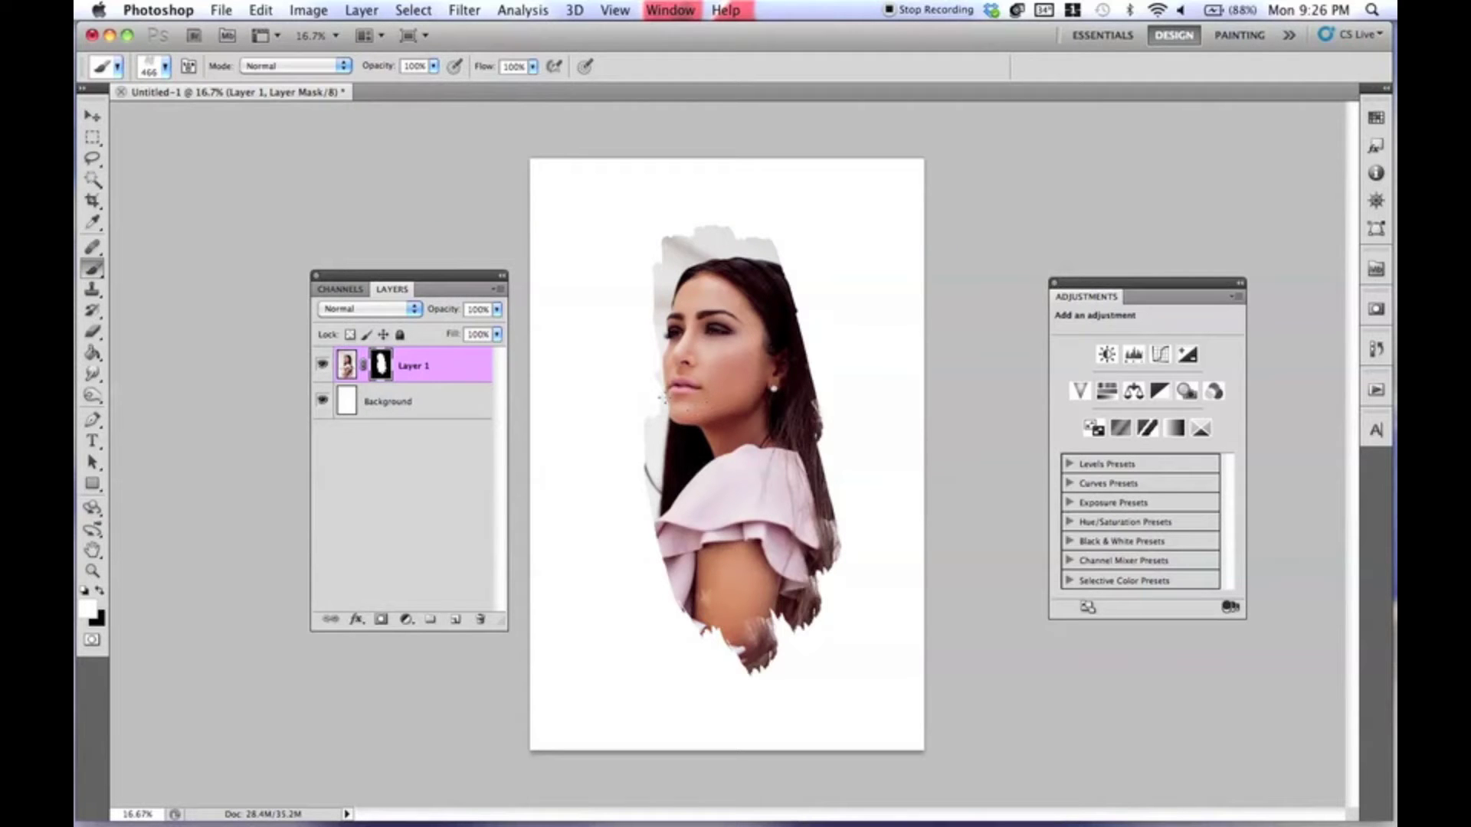
key("super+equal")
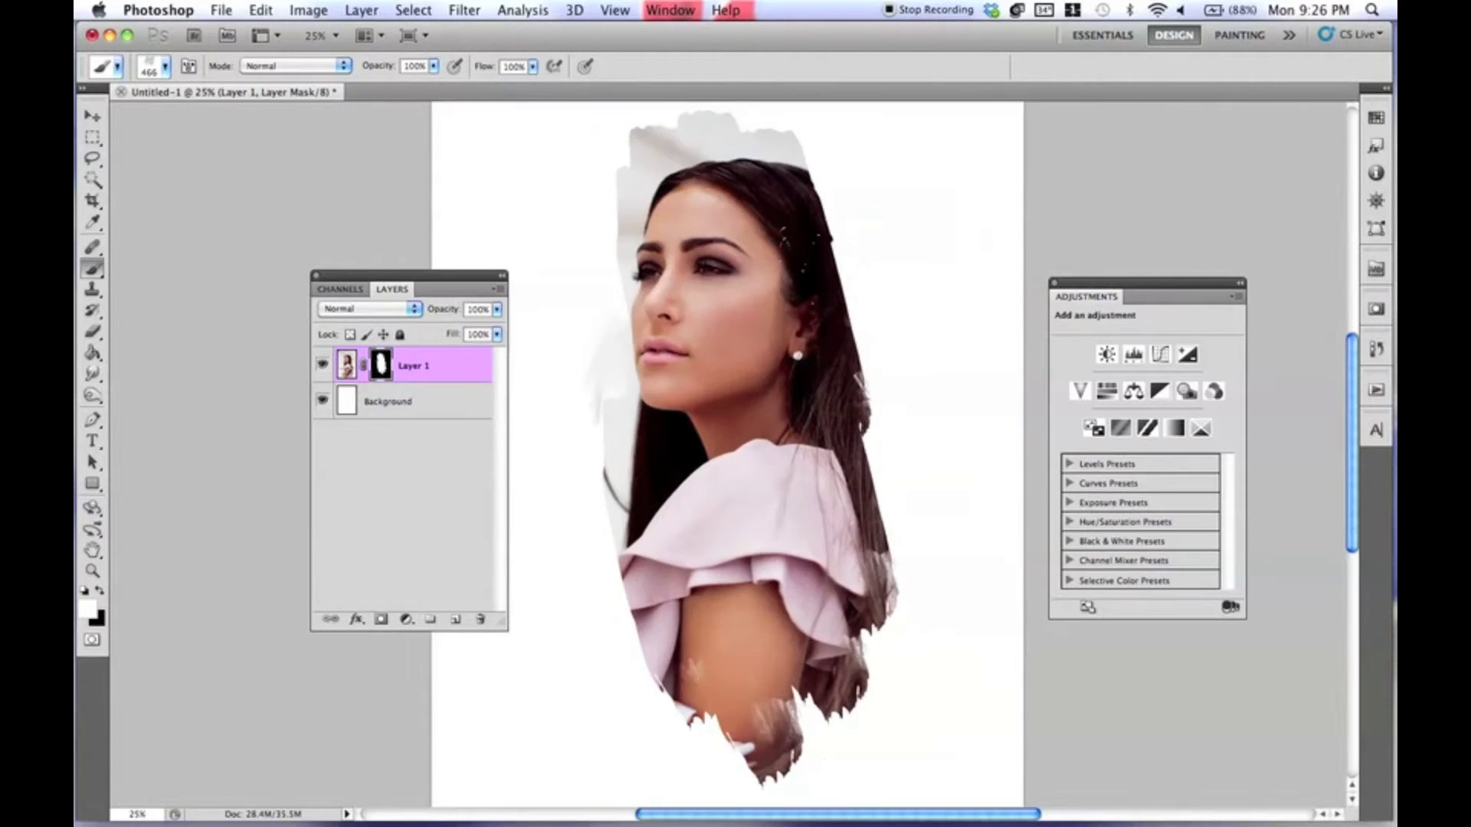
left_click(827, 311)
left_click(825, 260)
left_click(826, 264)
left_click(825, 259)
left_click(825, 267)
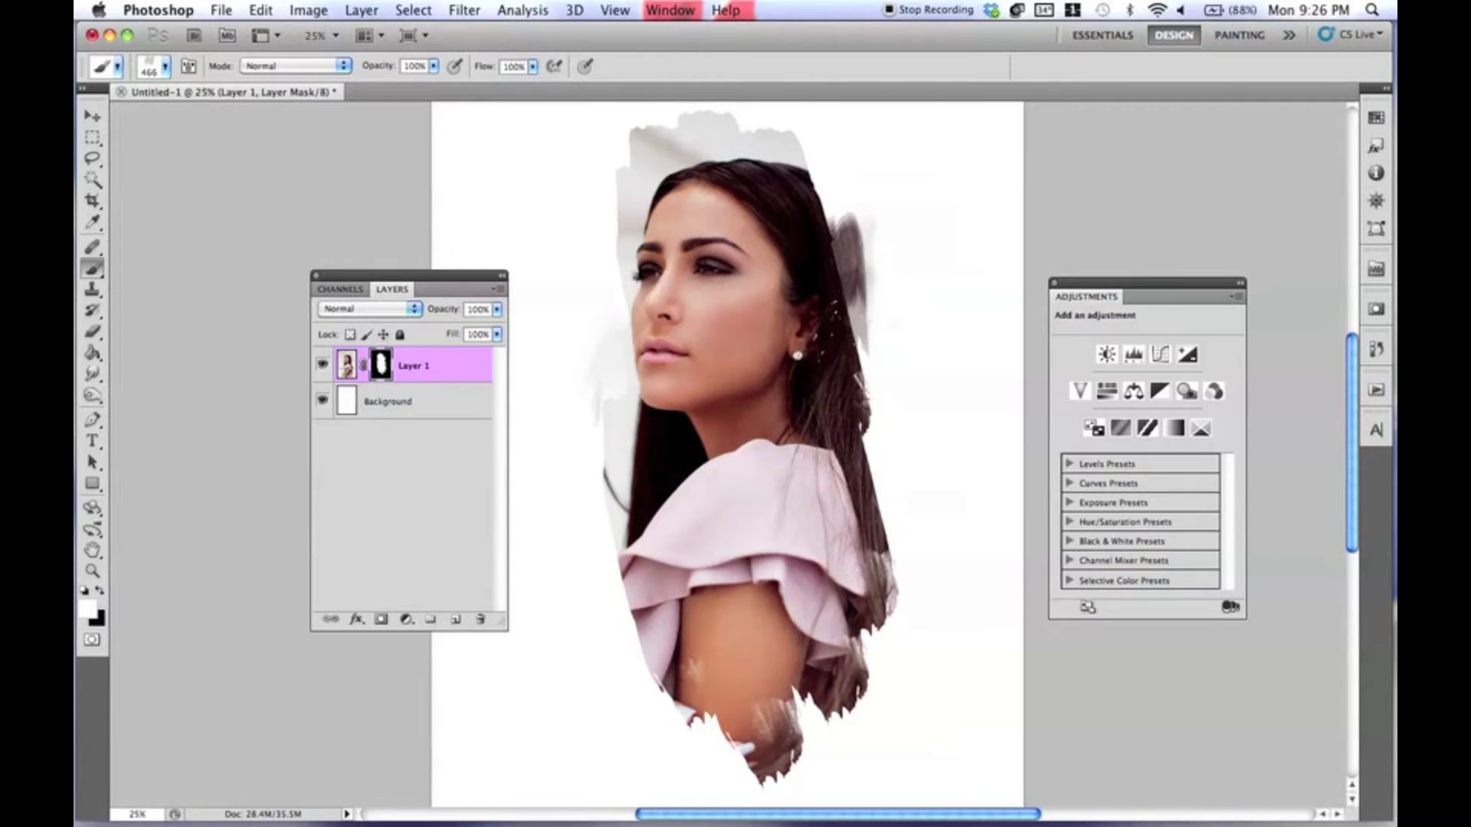
left_click(832, 342)
left_click(833, 324)
mouse_move(818, 285)
left_mouse_down()
mouse_move(788, 203)
mouse_move(841, 213)
left_mouse_up()
Step: Reveal more hair beside the shoulder and more of the lower arm and hand
mouse_move(889, 490)
left_mouse_down()
mouse_move(870, 667)
mouse_move(809, 709)
left_mouse_up()
left_click(774, 745)
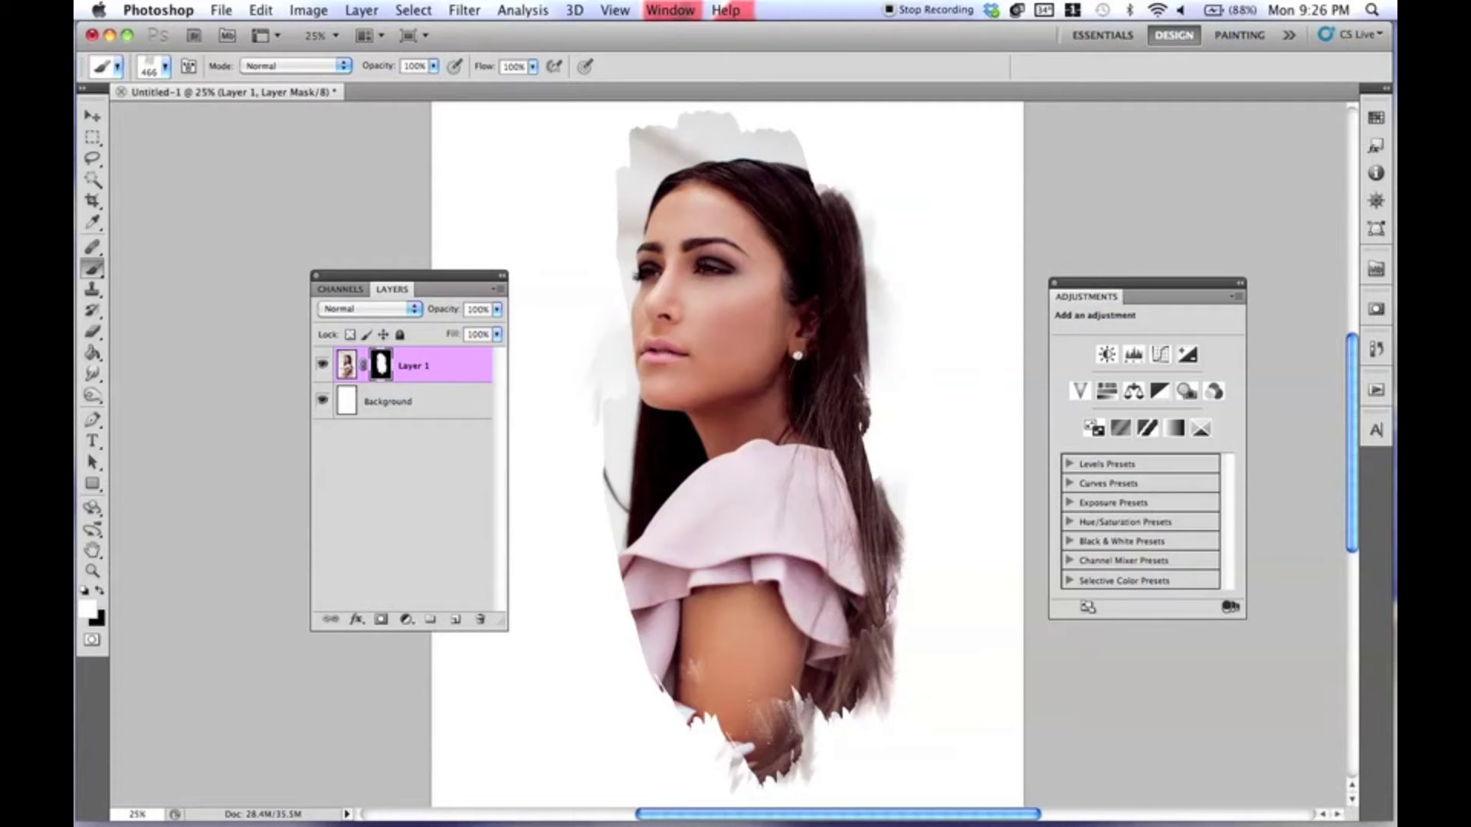
left_click_drag(682, 704, 676, 703)
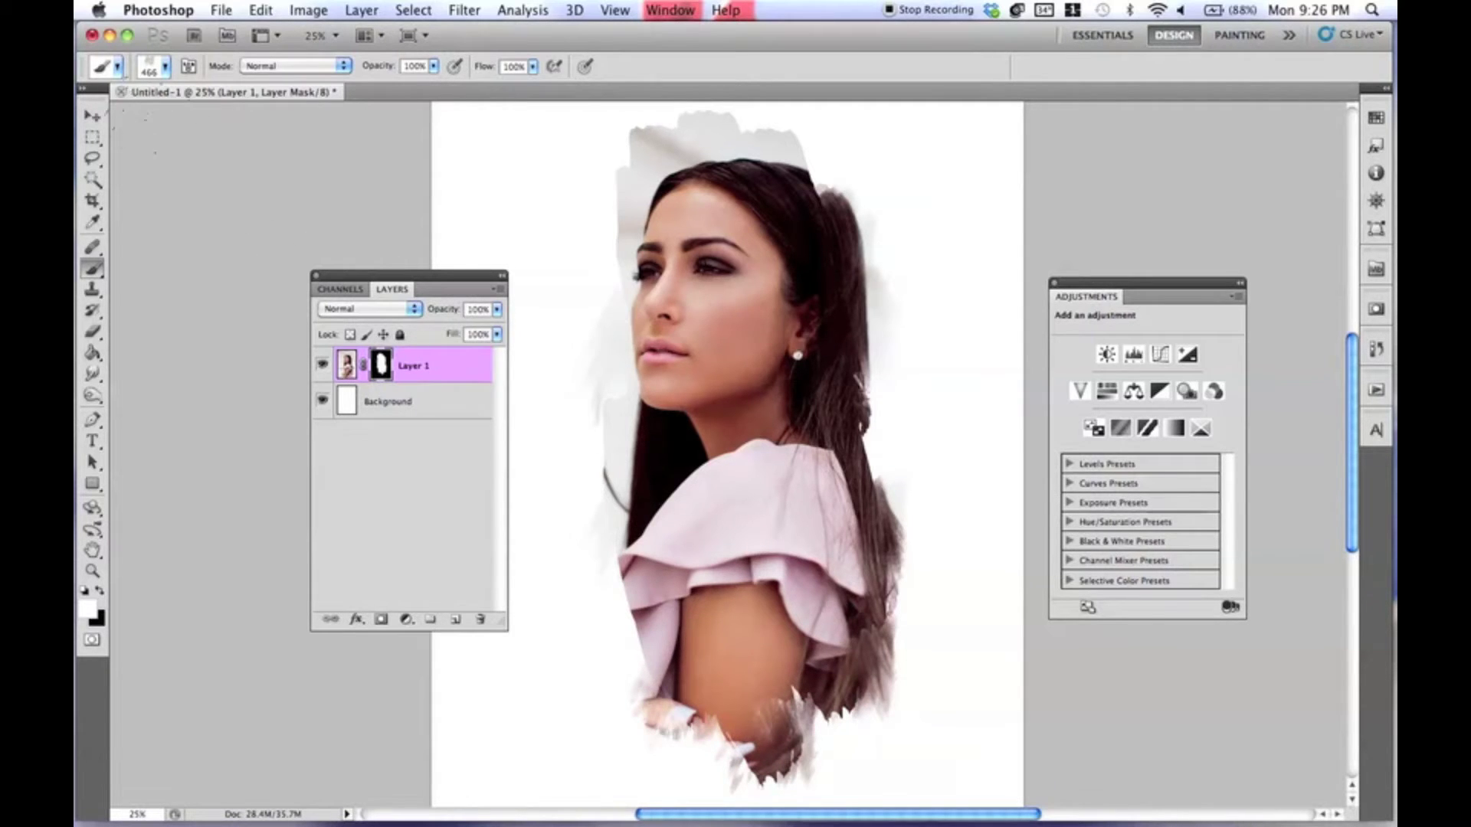
left_click(153, 67)
Step: Stamp a large splatter brush beside the hair and around the hand, shrinking it to about 1300
double_click(261, 262)
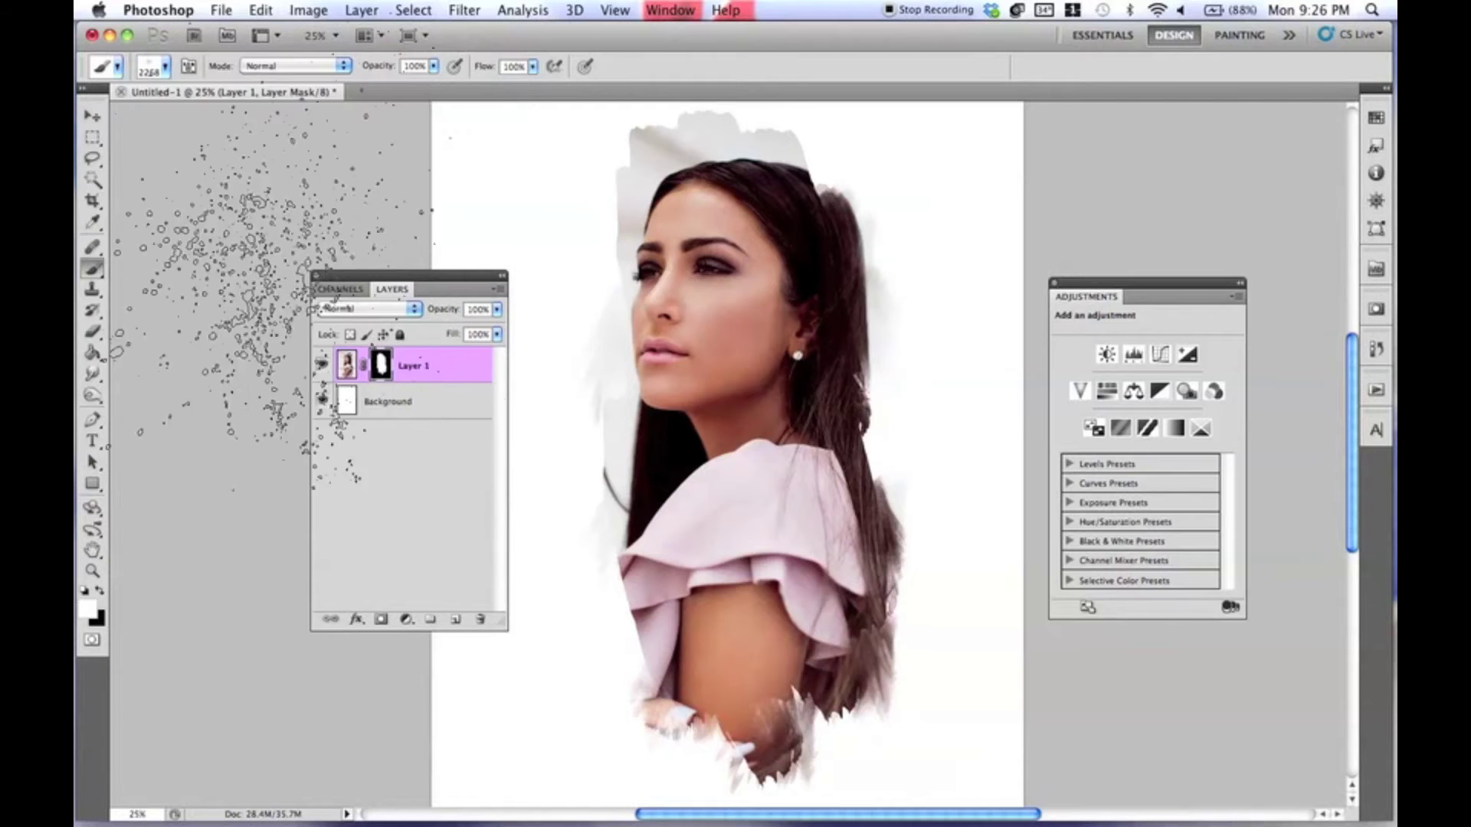
left_click(824, 398)
key("bracketleft")
key("bracketleft")
key("bracketleft")
key("bracketleft")
key("bracketleft")
key("bracketleft")
key("bracketleft")
key("bracketleft")
key("bracketleft")
key("bracketleft")
key("bracketleft")
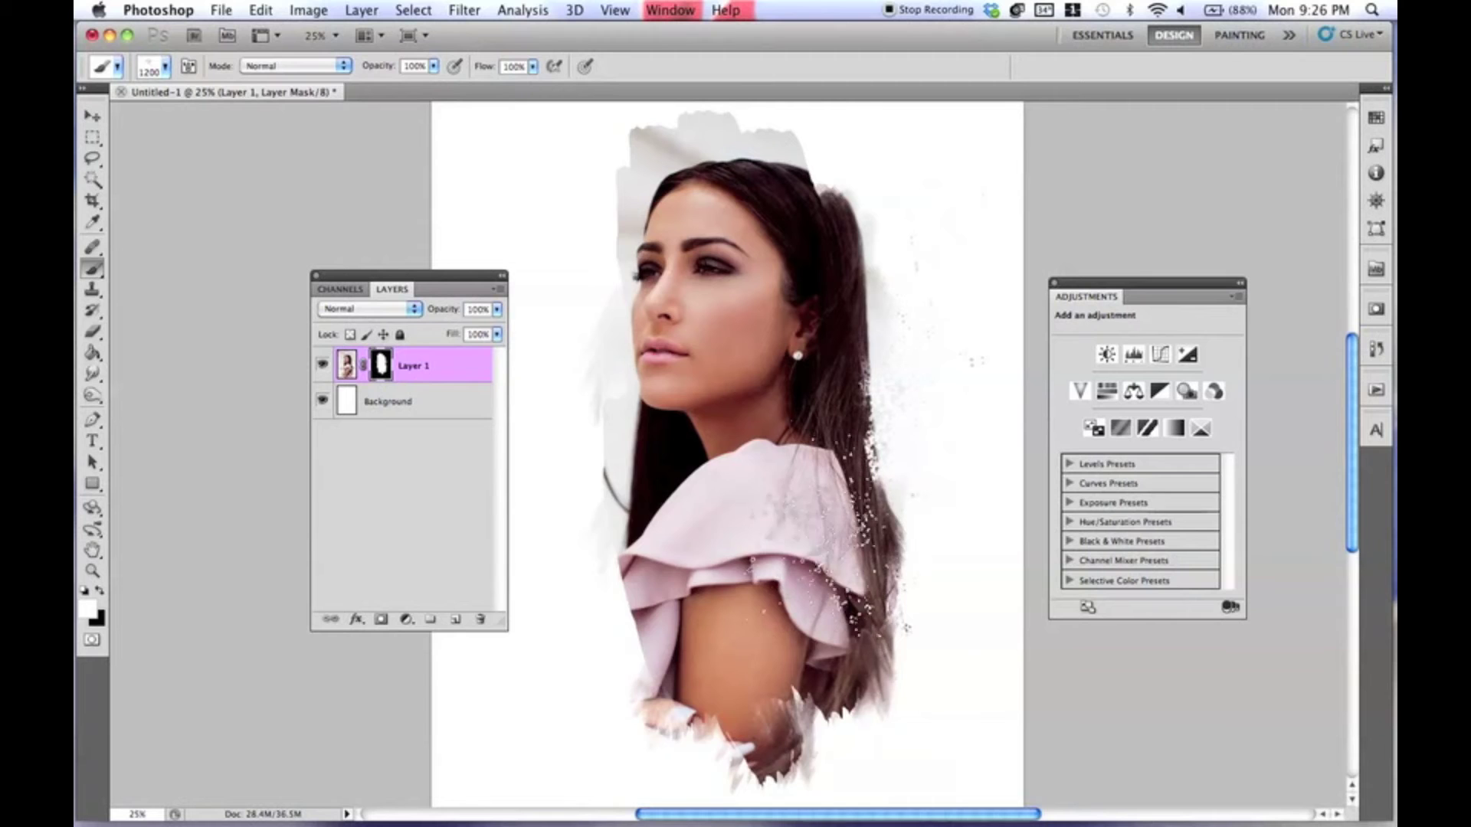
left_click(732, 745)
mouse_move(722, 553)
left_mouse_down()
mouse_move(677, 267)
mouse_move(739, 521)
left_mouse_up()
left_click(656, 461)
left_click_drag(692, 244, 754, 586)
Step: Stamp faint bubble-brush circles at about 1400 px to the right of the hair
left_click(165, 70)
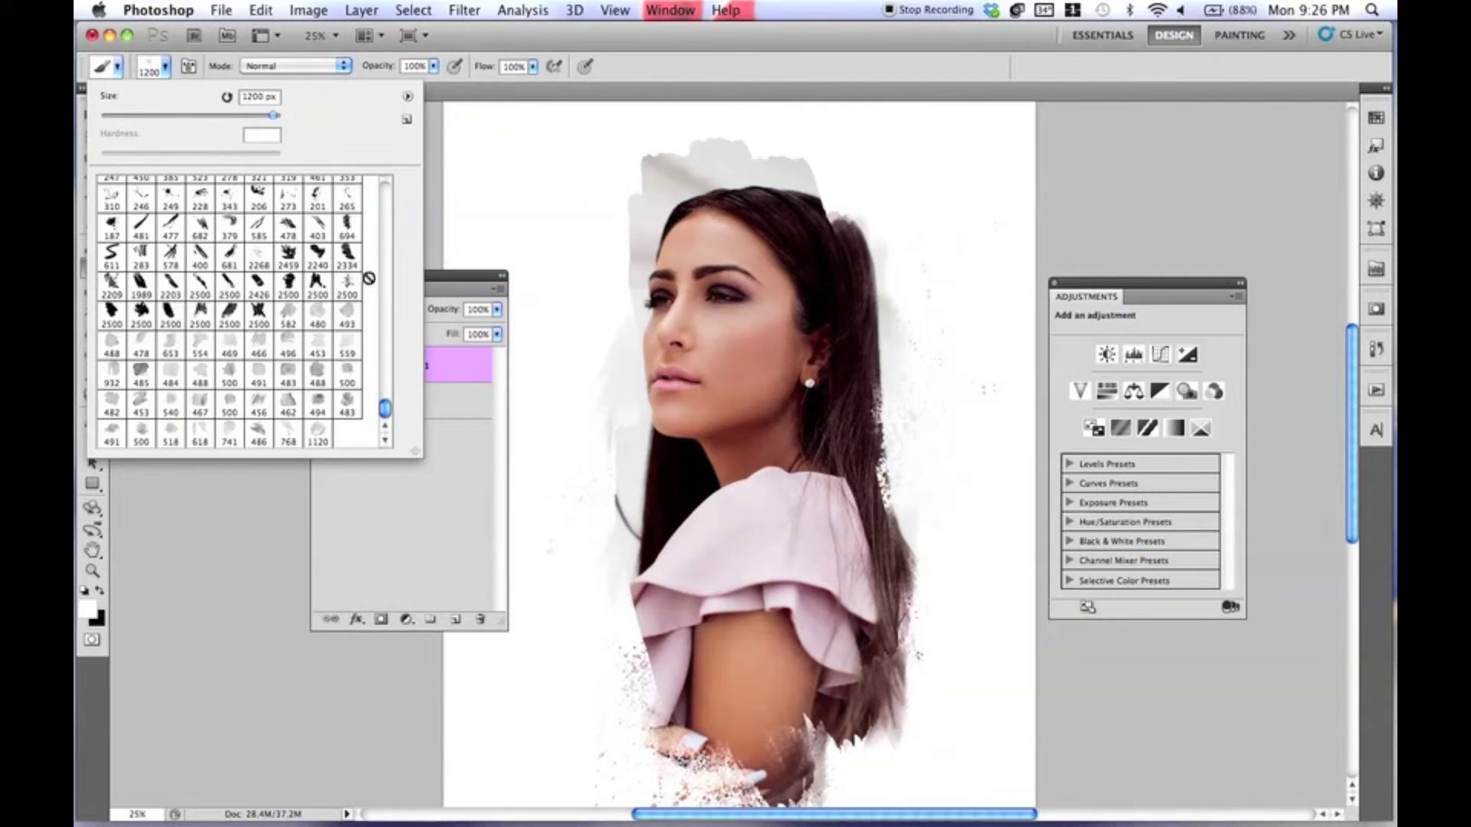
scroll(374, 396, "up", 10)
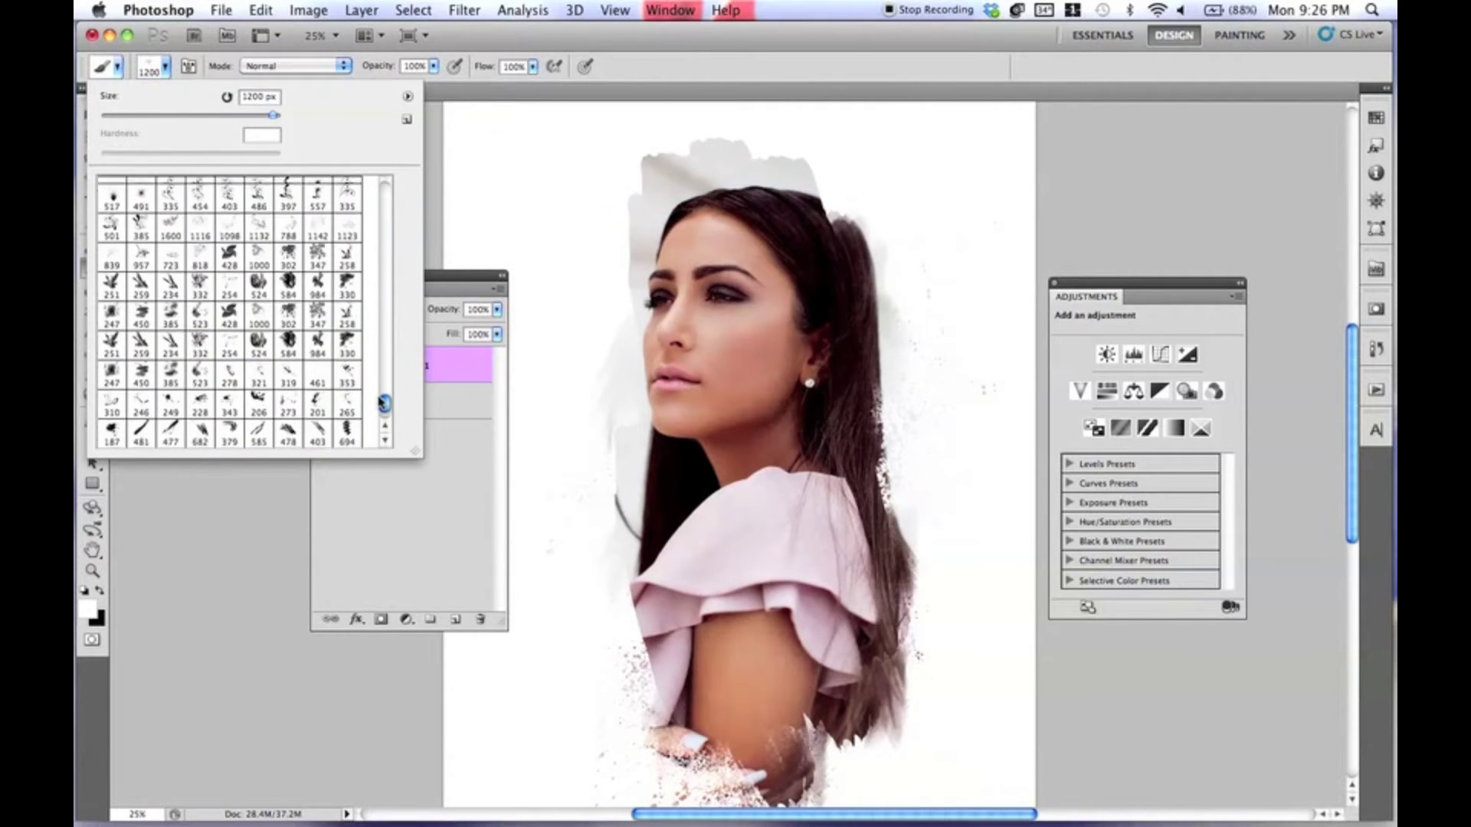
scroll(377, 387, "down", 8)
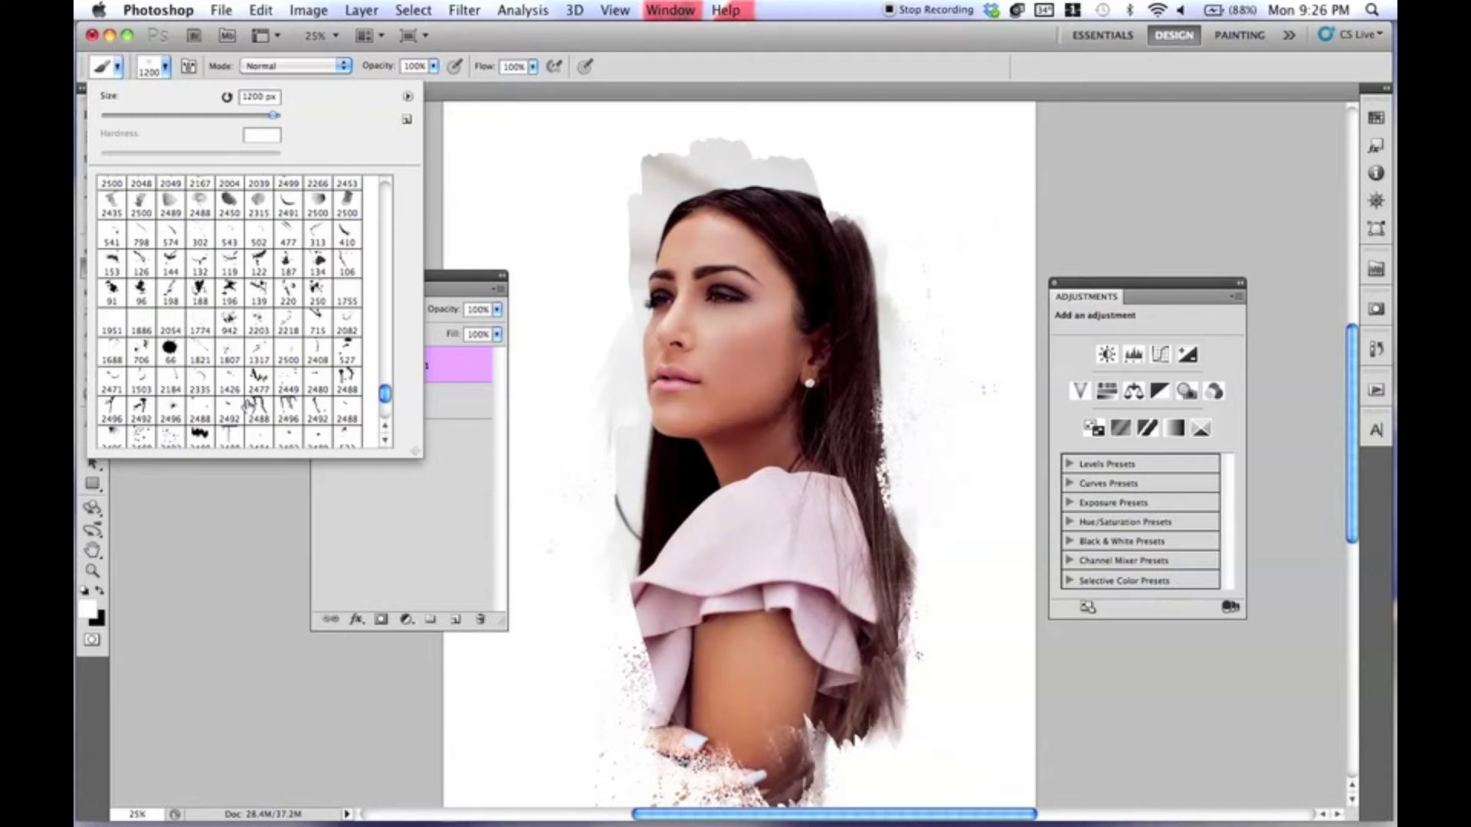
double_click(195, 442)
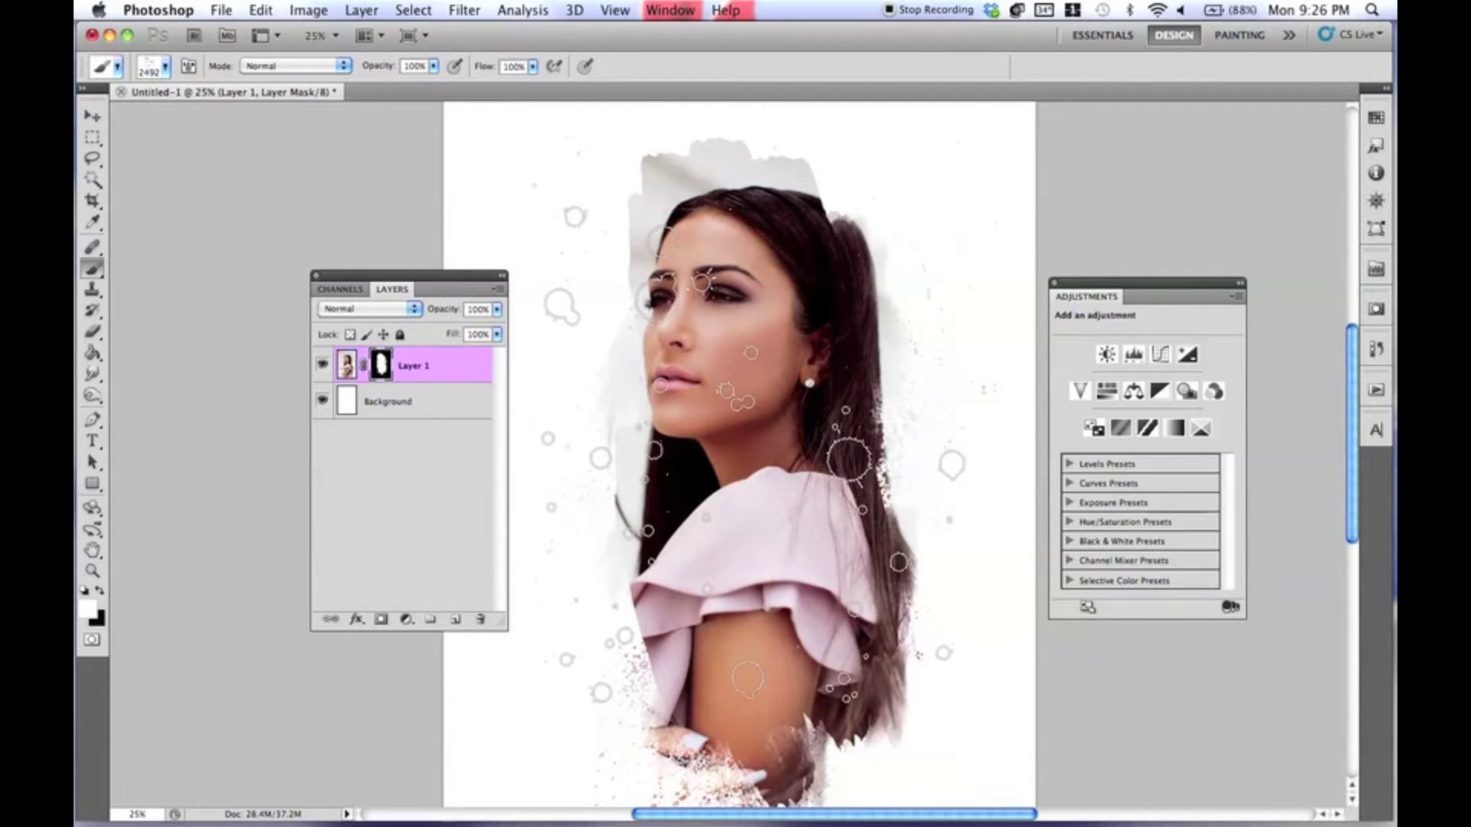
key("bracketleft")
key("bracketleft")
key("bracketleft")
key("bracketleft")
key("bracketleft")
key("bracketleft")
key("bracketleft")
key("bracketleft")
key("bracketleft")
key("bracketleft")
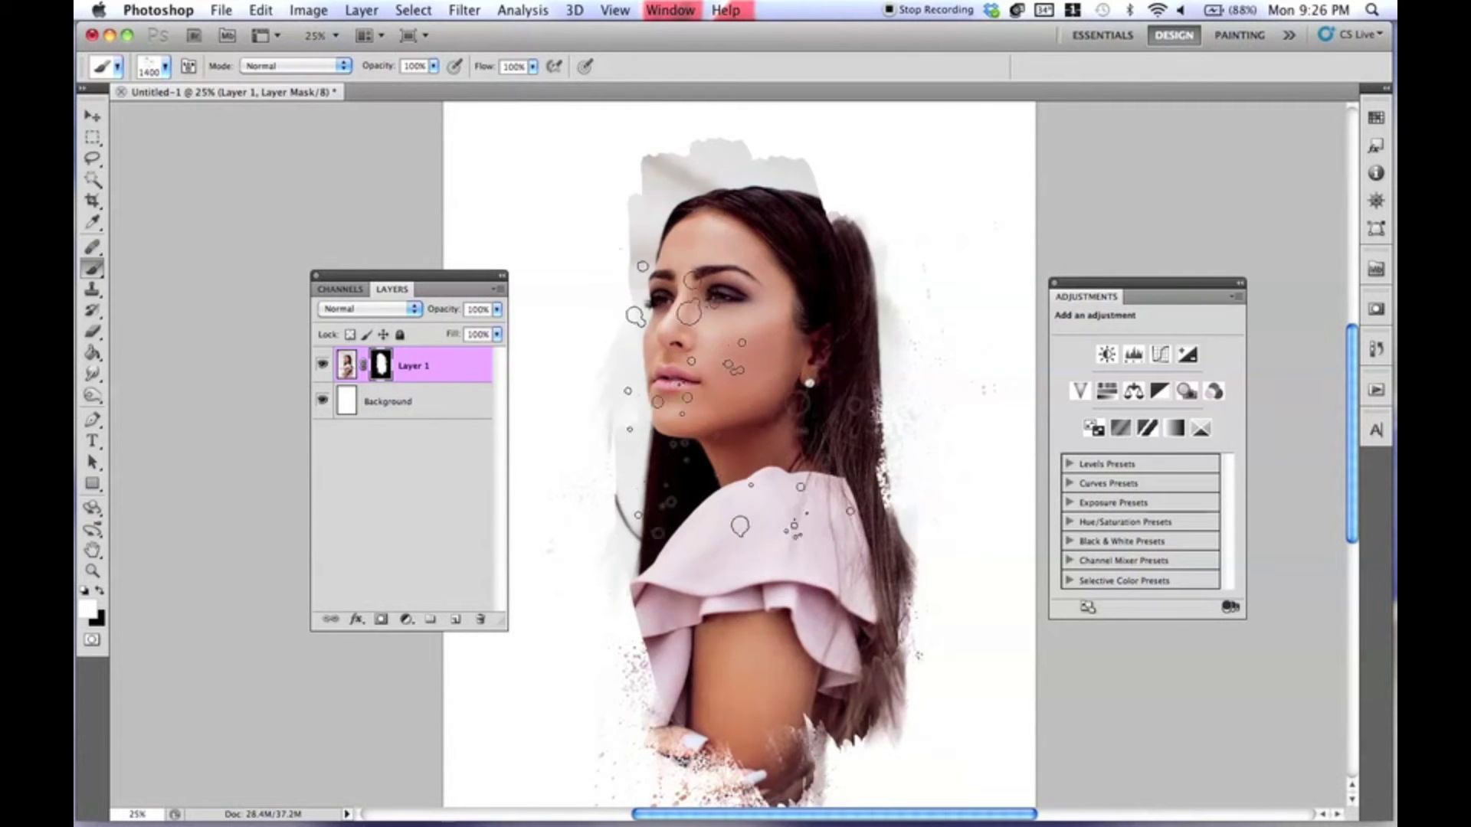
left_click(869, 455)
key("x")
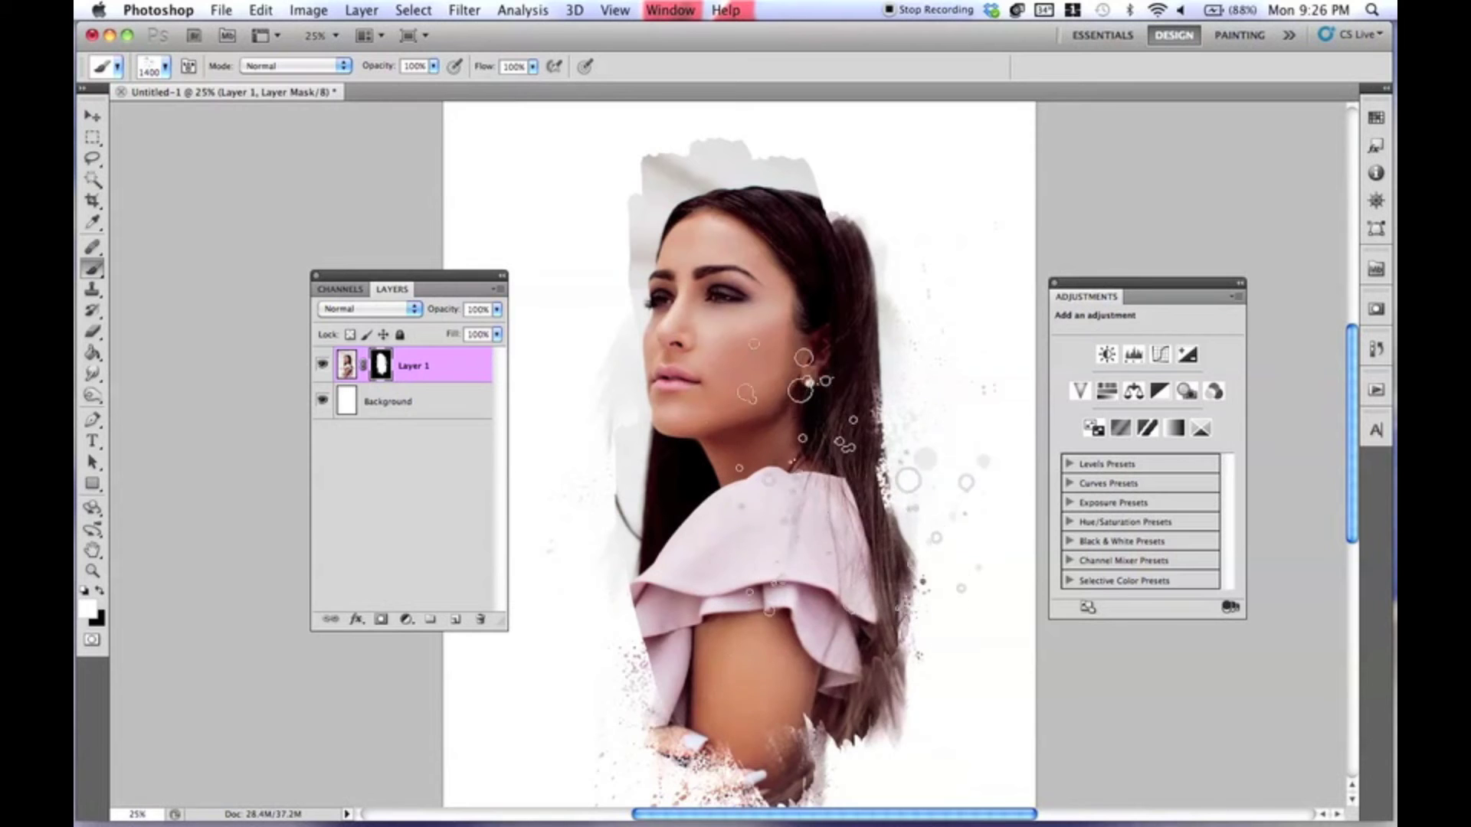
left_click(854, 477)
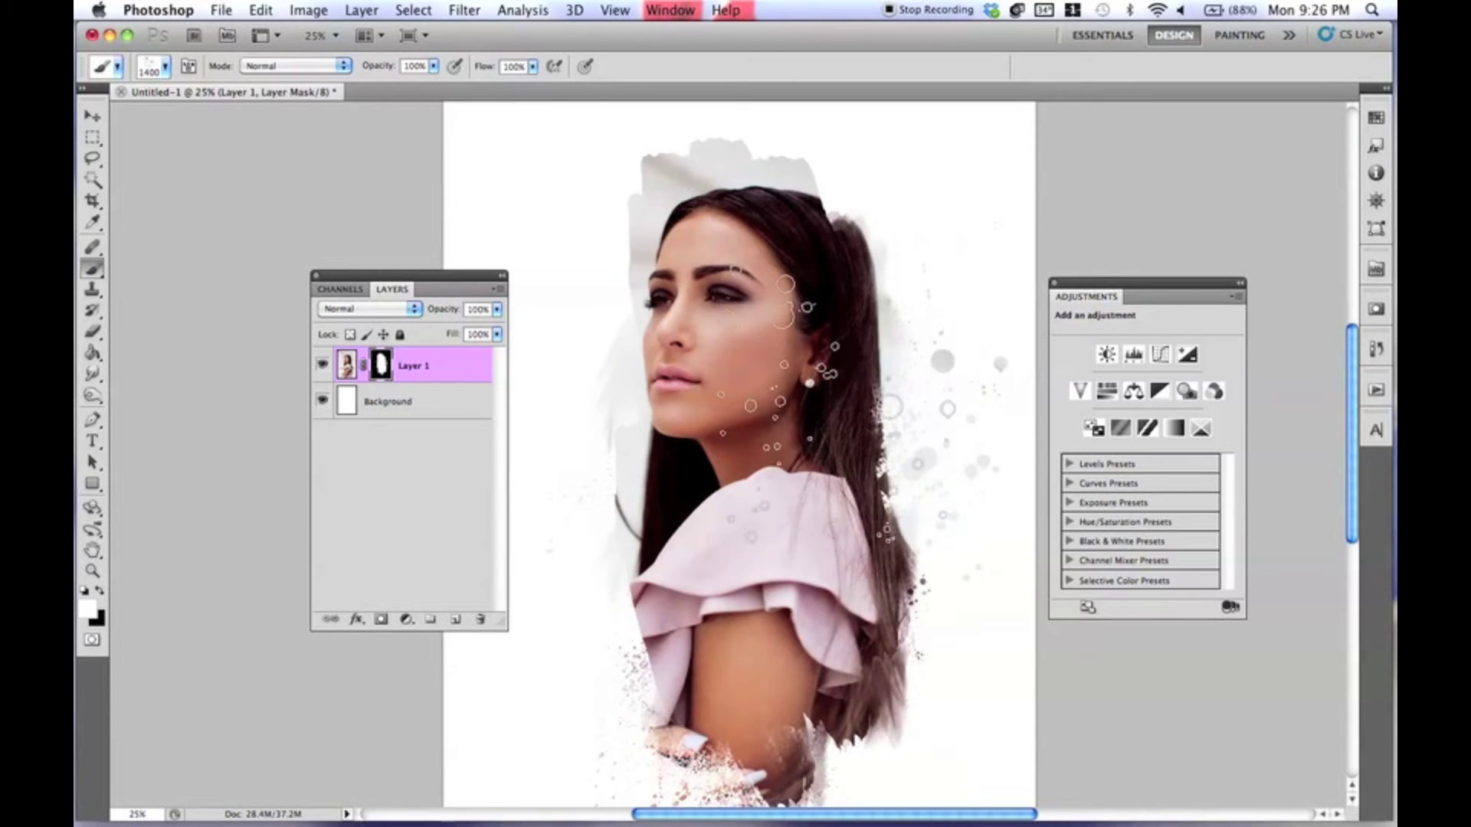
scroll(813, 368, "down", 5)
scroll(812, 368, "right", 2)
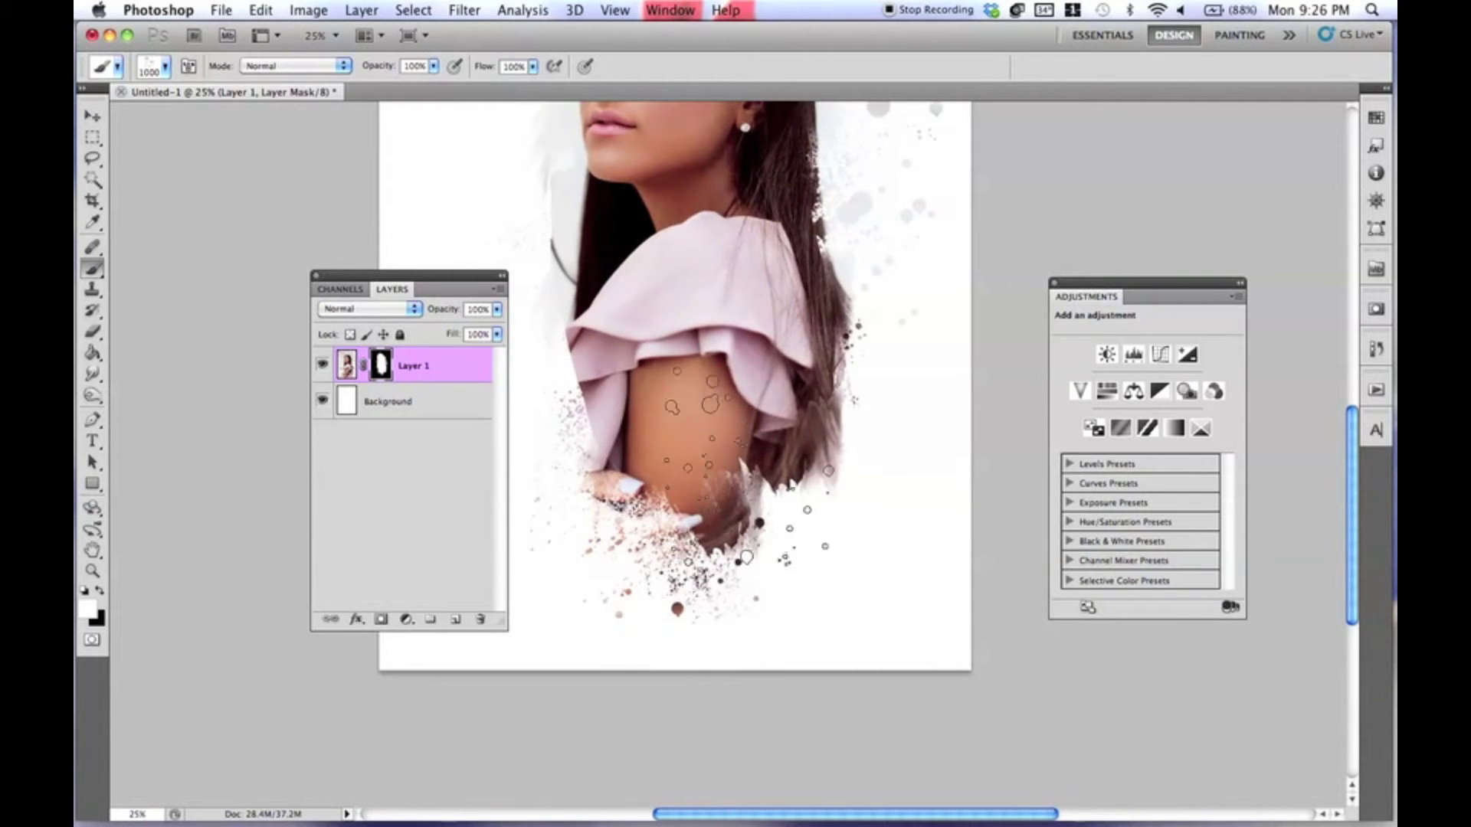
scroll(841, 424, "up", 6)
scroll(842, 424, "left", 3)
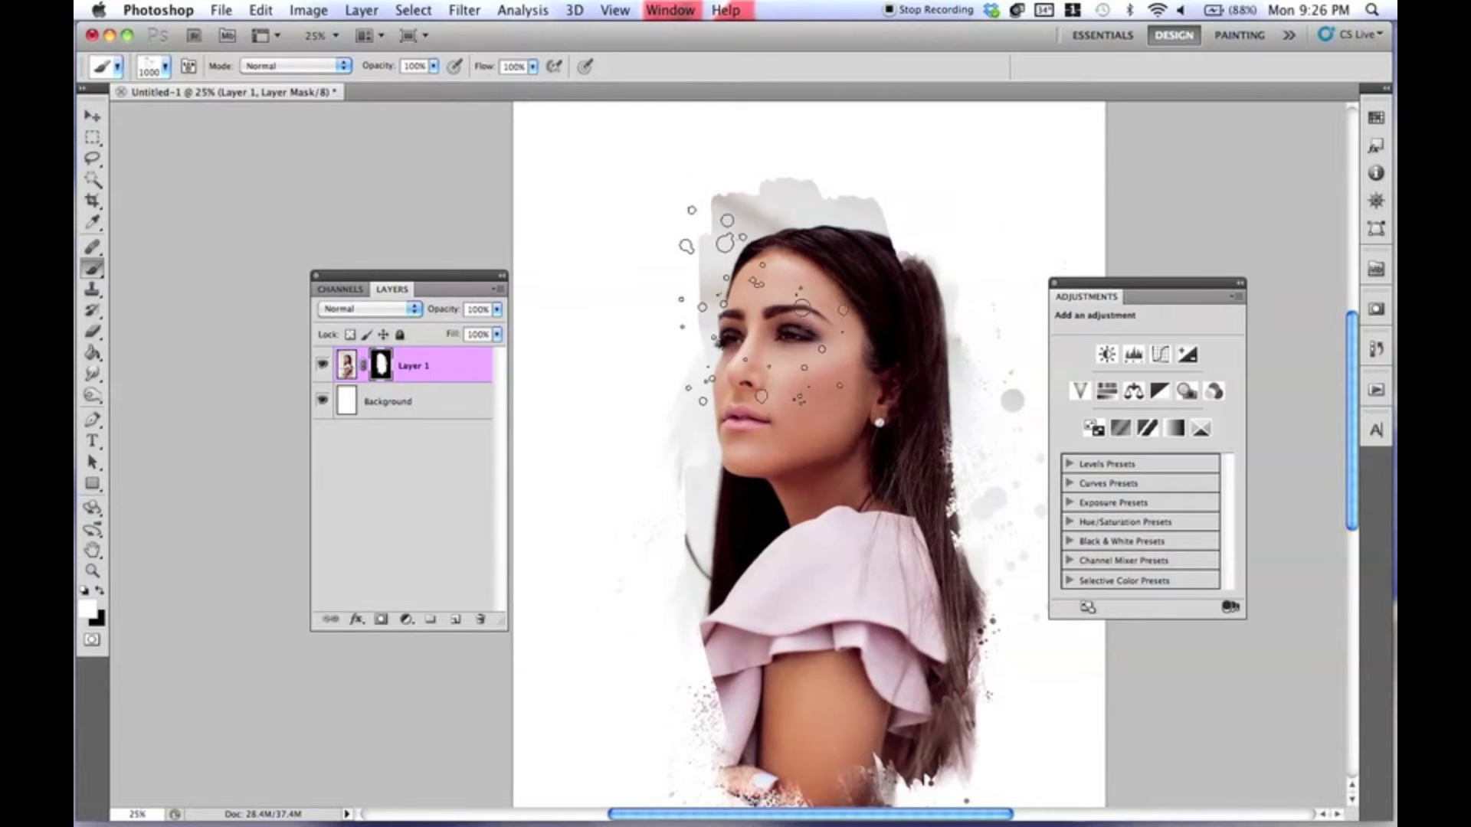
left_click(165, 67)
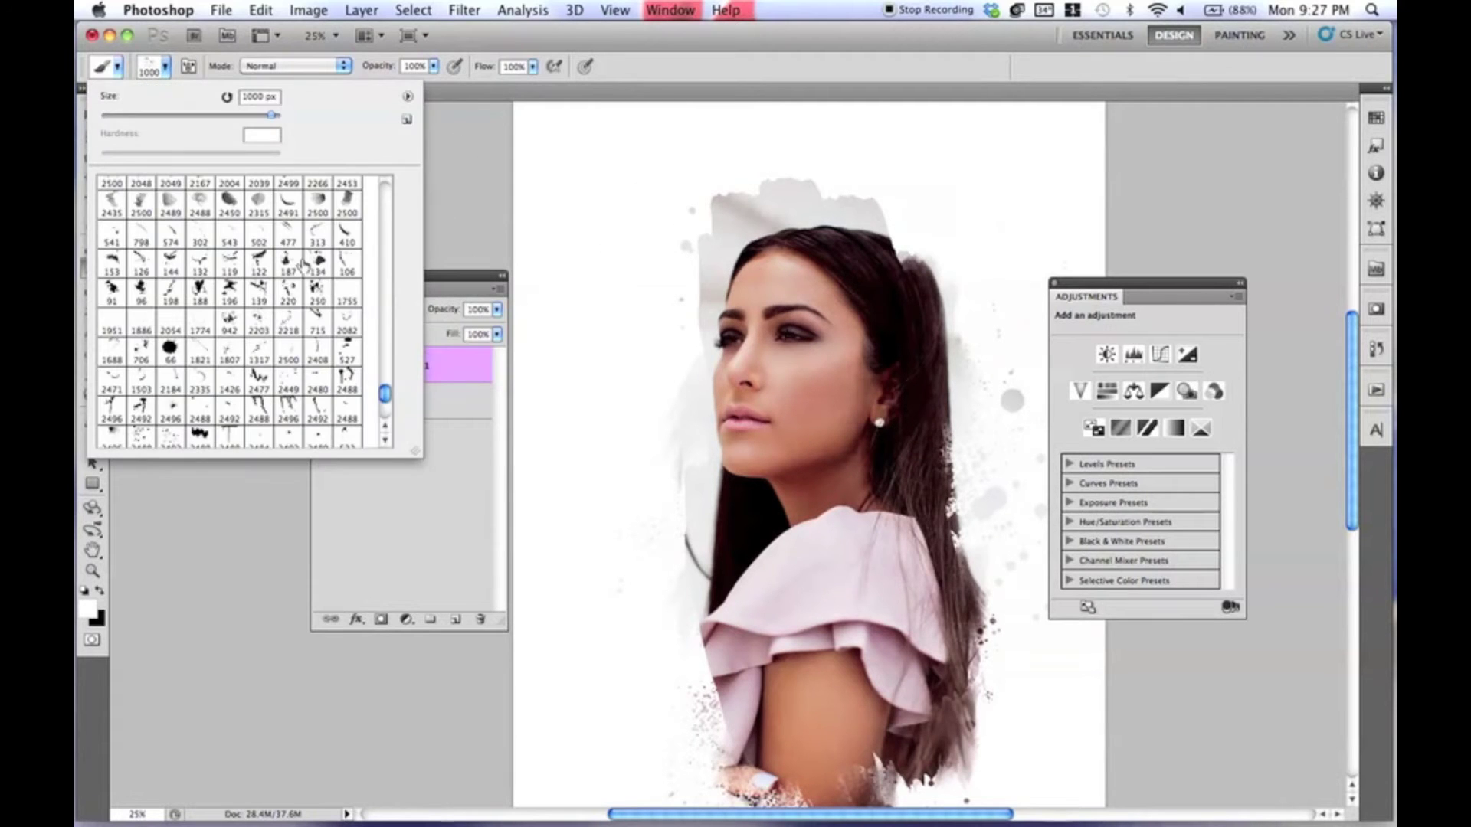
Step: Pick the 1006 textured brush and paint black over the left side and top of the hair
left_click_drag(385, 394, 378, 359)
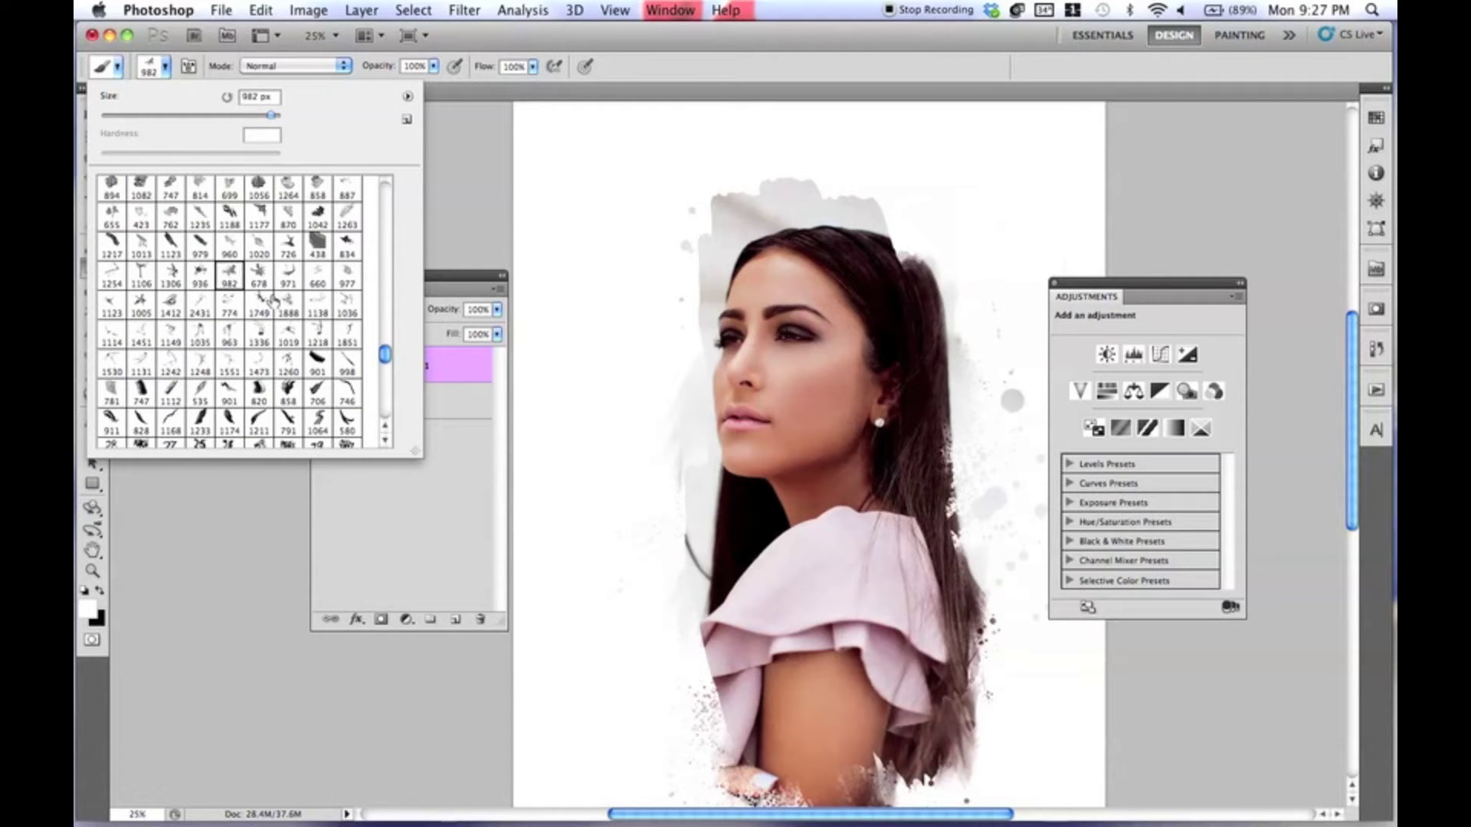
left_click_drag(384, 357, 385, 352)
double_click(202, 225)
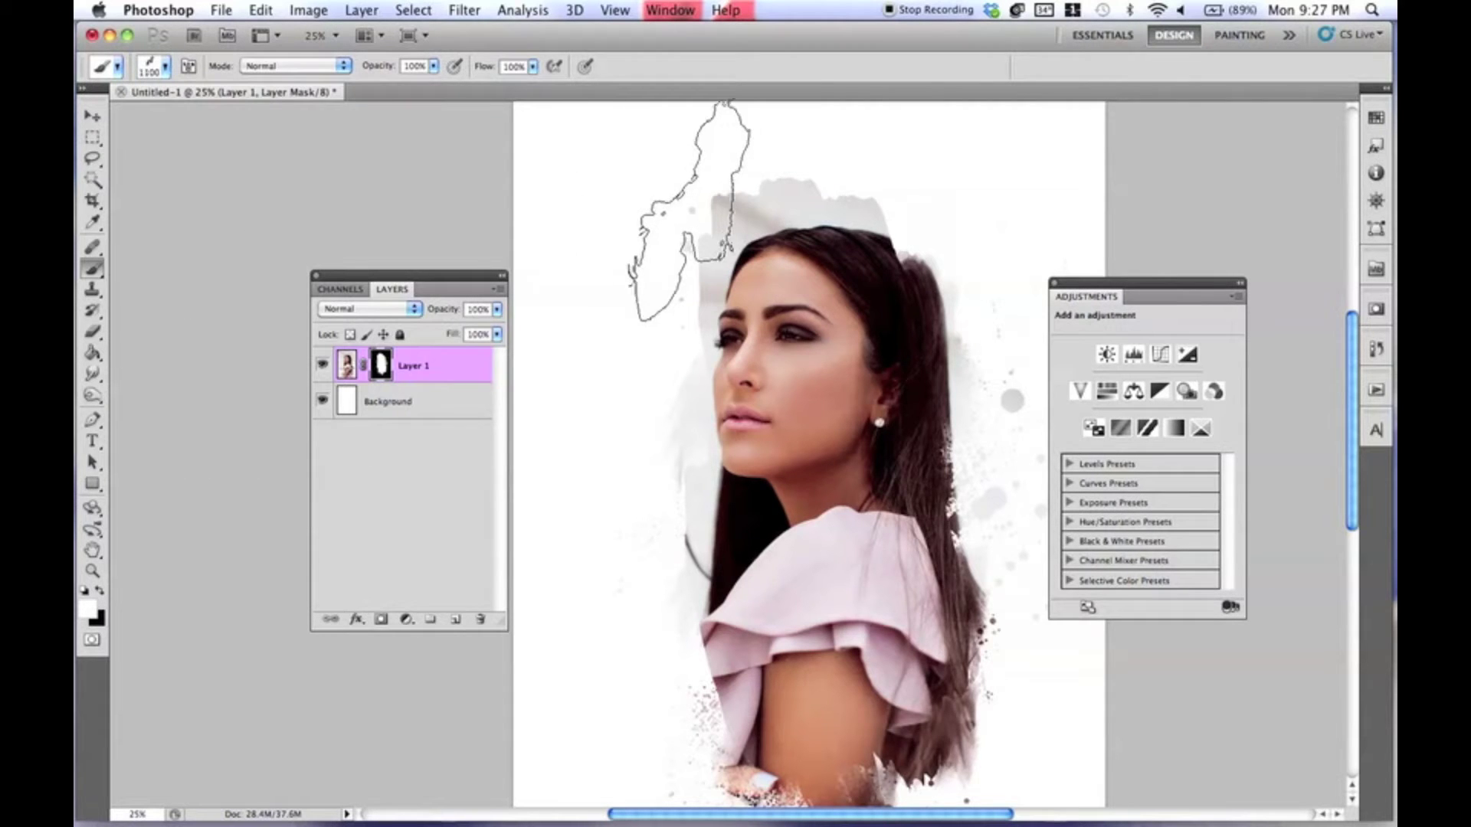
left_click(698, 255)
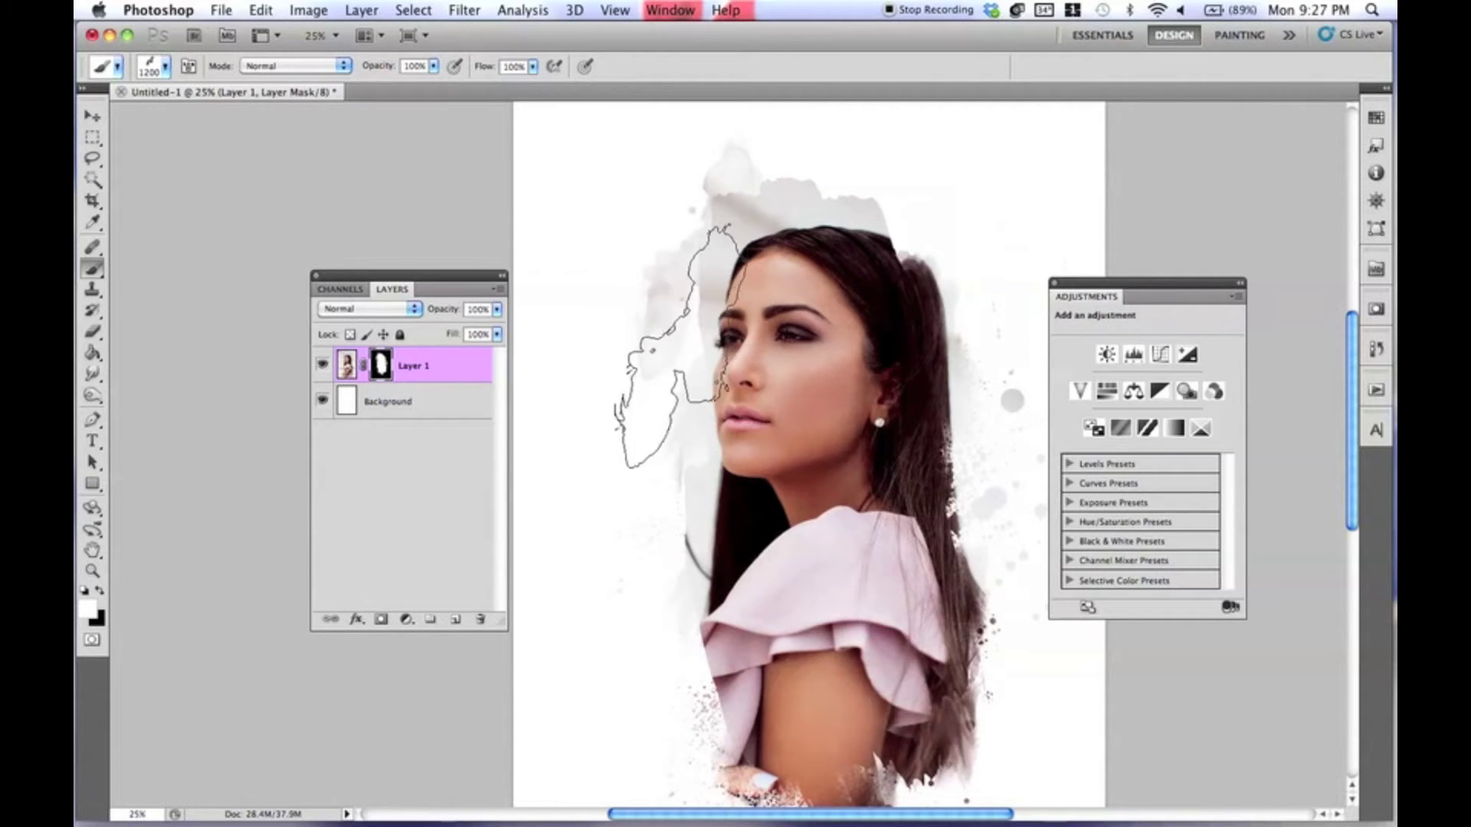
key("x")
left_click(671, 252)
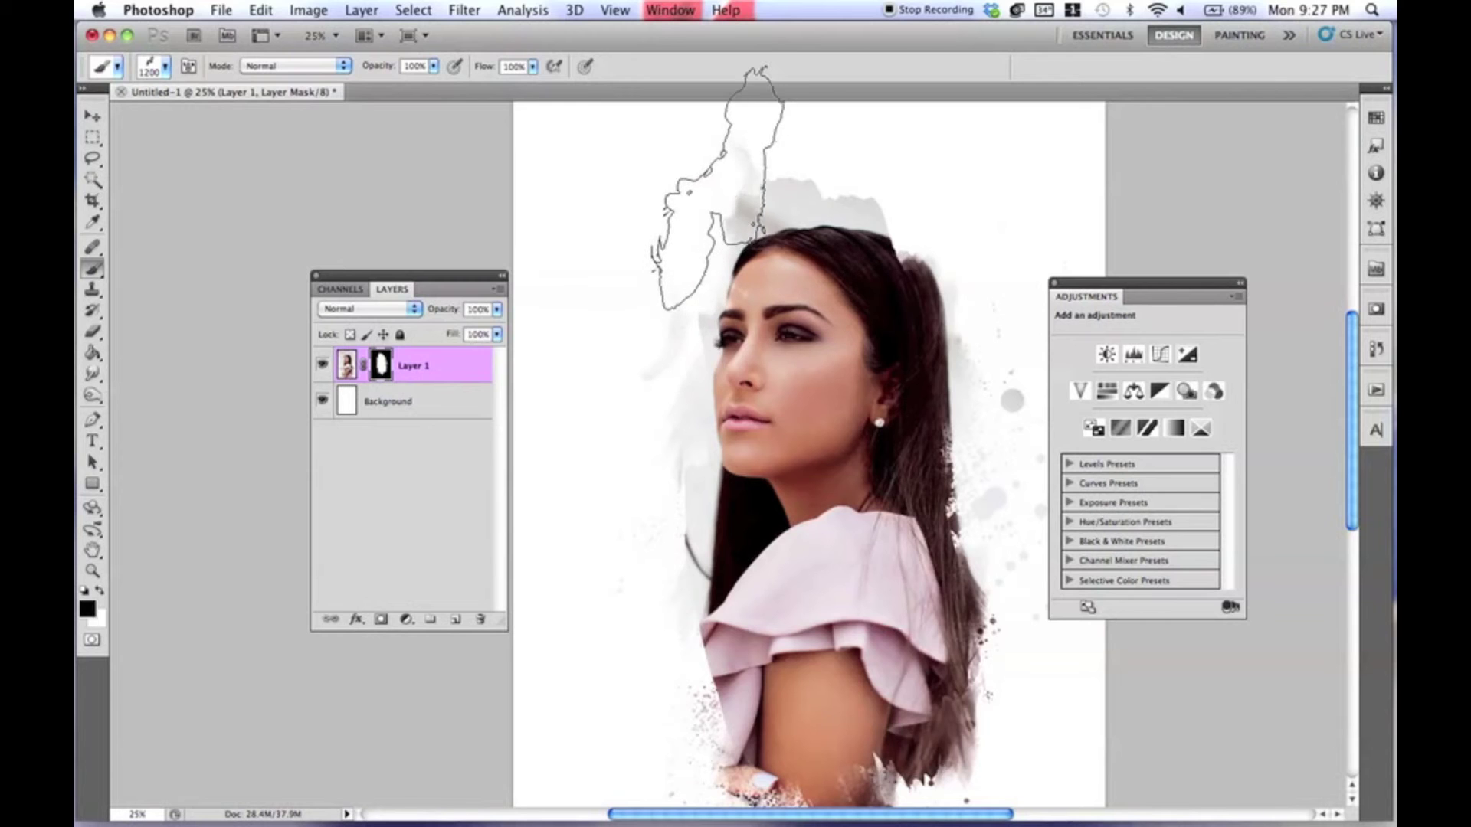
mouse_move(723, 180)
left_mouse_down()
mouse_move(847, 134)
mouse_move(836, 207)
mouse_move(789, 221)
mouse_move(773, 207)
mouse_move(767, 225)
mouse_move(793, 249)
mouse_move(827, 230)
mouse_move(821, 207)
mouse_move(767, 258)
left_mouse_up()
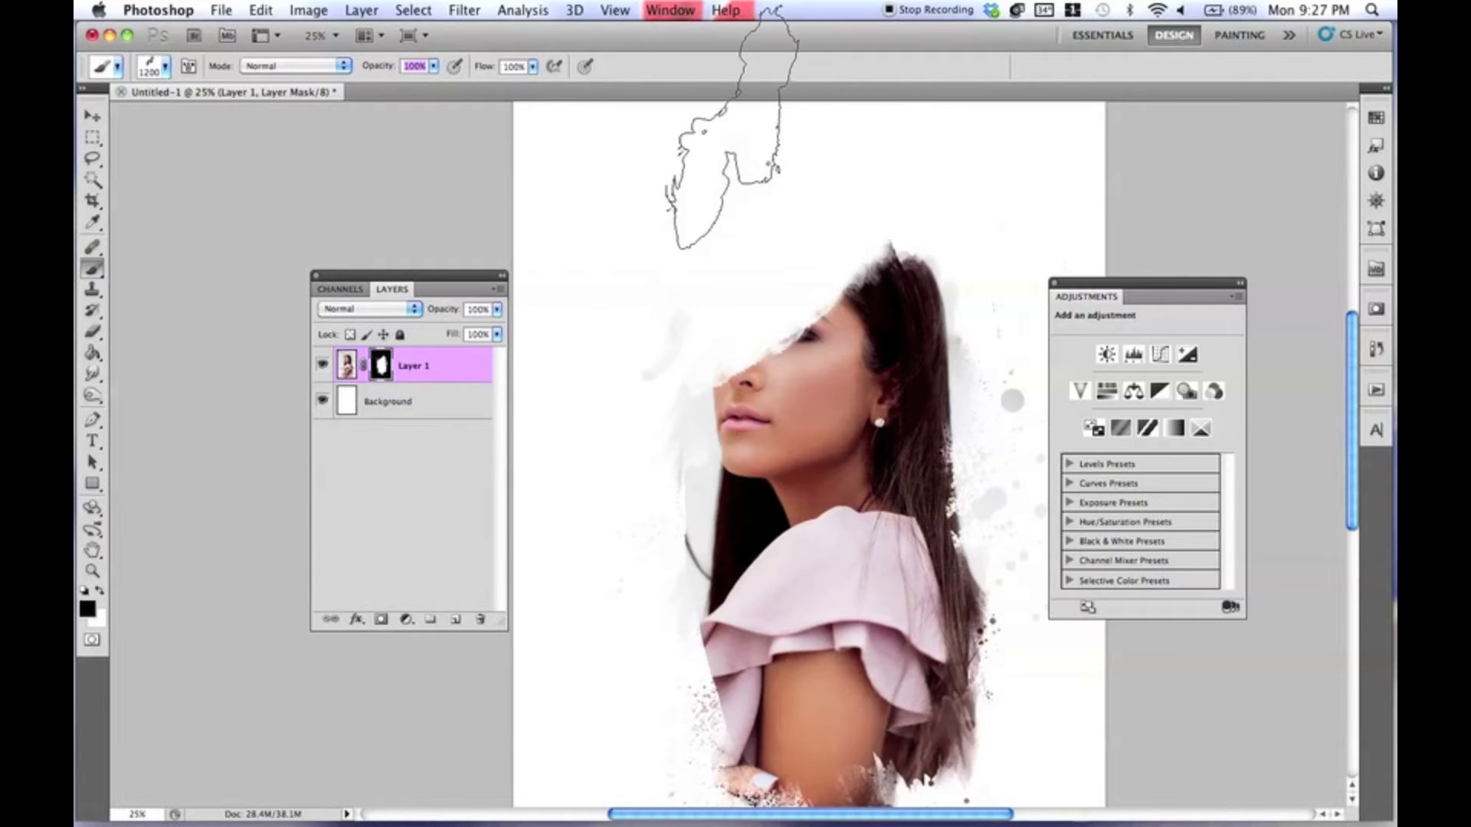
Step: Rework the face on the mask, restoring the eyes, nose, lips, forehead and hair in white
left_click(780, 369)
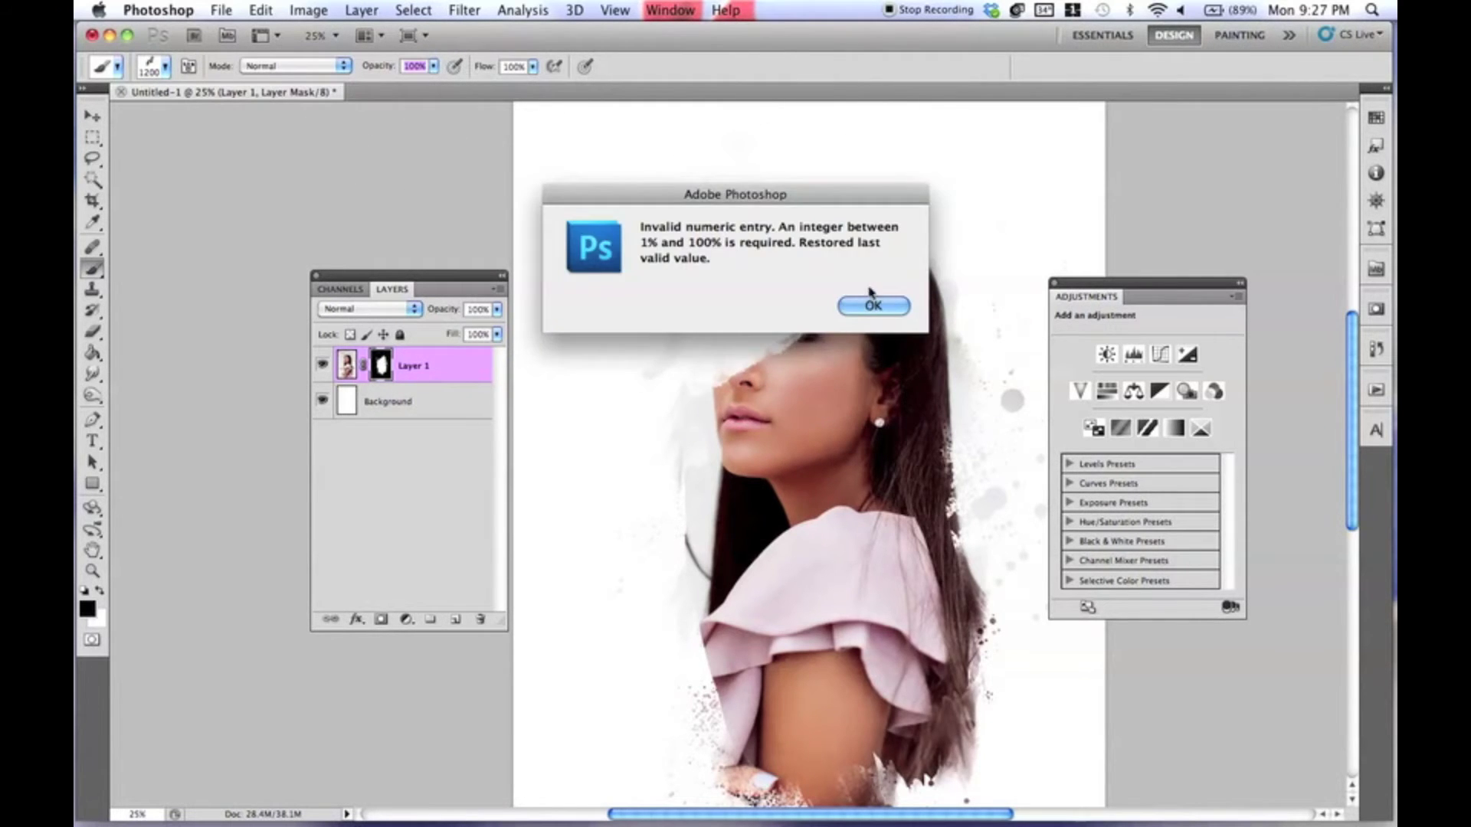
left_click(871, 301)
left_click(803, 339)
key("x")
left_click(816, 354)
left_click(817, 353)
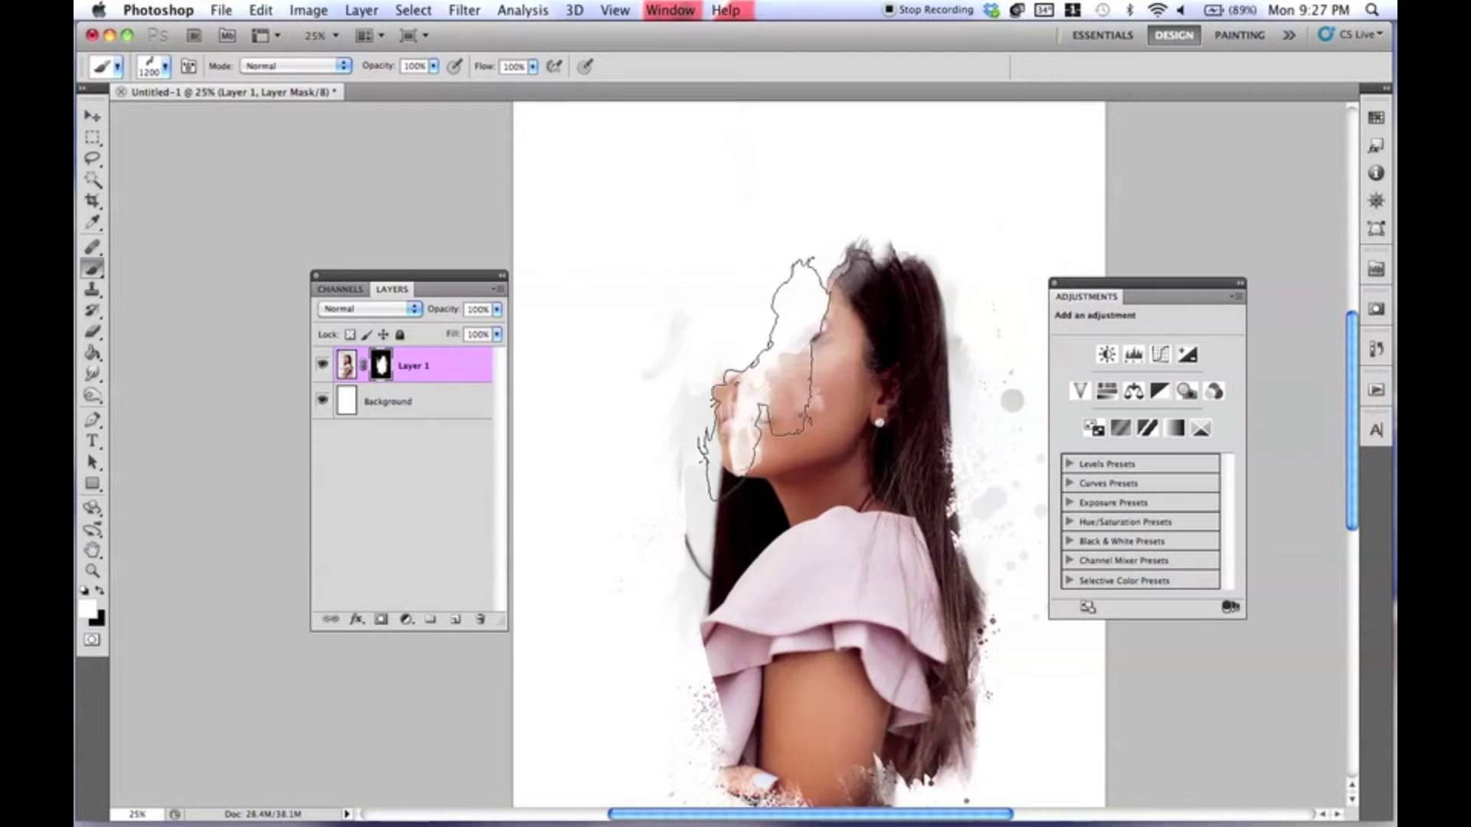
left_click_drag(767, 379, 770, 344)
left_click_drag(785, 292, 766, 366)
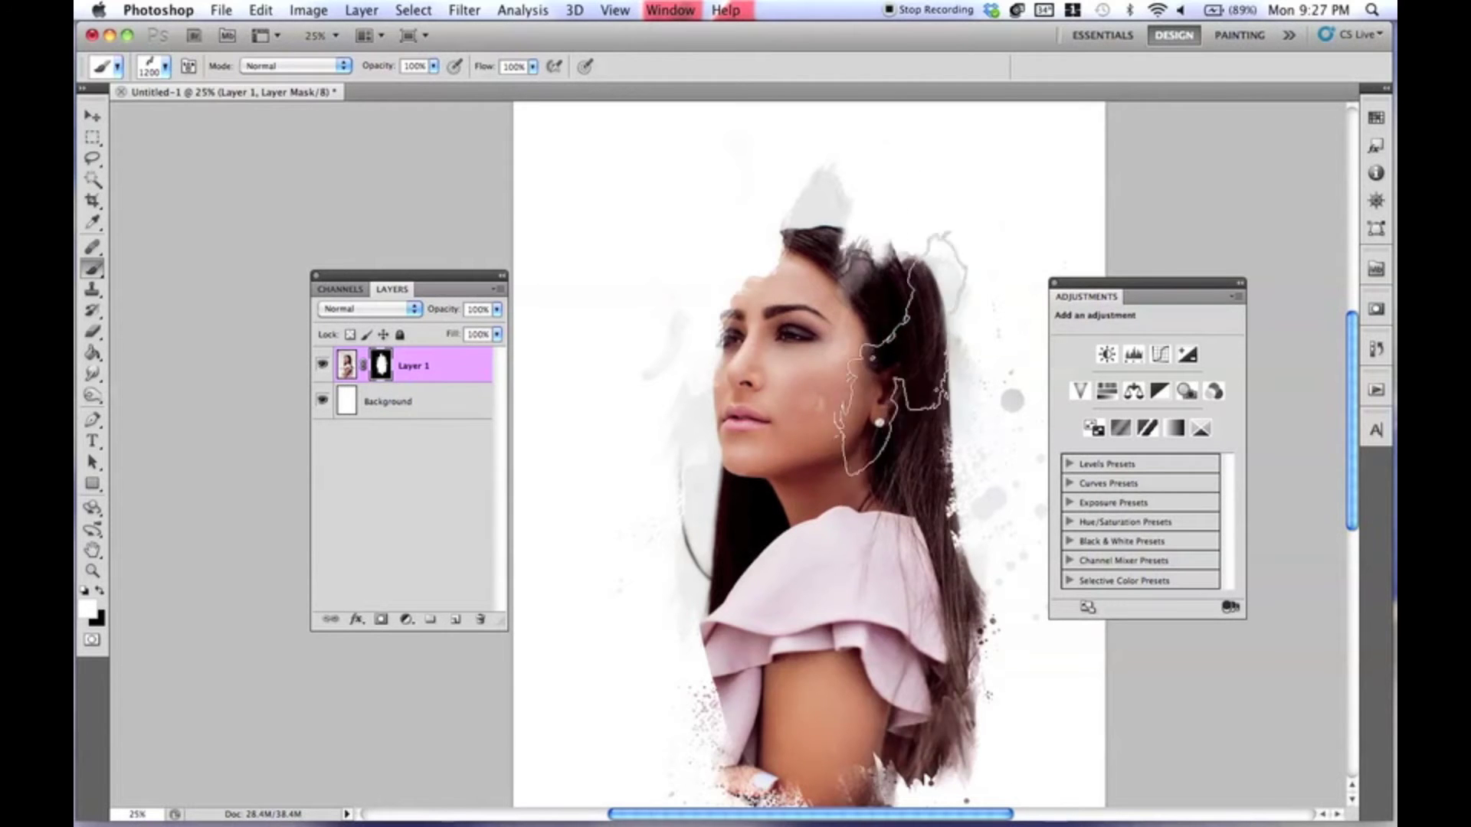
left_click_drag(717, 354, 729, 337)
Step: Add soft black and white strokes over the hair, shoulder and ear area, then zoom out
mouse_move(855, 545)
left_mouse_down()
mouse_move(665, 370)
mouse_move(800, 421)
left_mouse_up()
key("x")
mouse_move(931, 246)
left_mouse_down()
mouse_move(934, 359)
mouse_move(910, 357)
mouse_move(908, 297)
mouse_move(859, 364)
mouse_move(792, 360)
mouse_move(832, 392)
left_mouse_up()
key("x")
left_click_drag(861, 325, 890, 318)
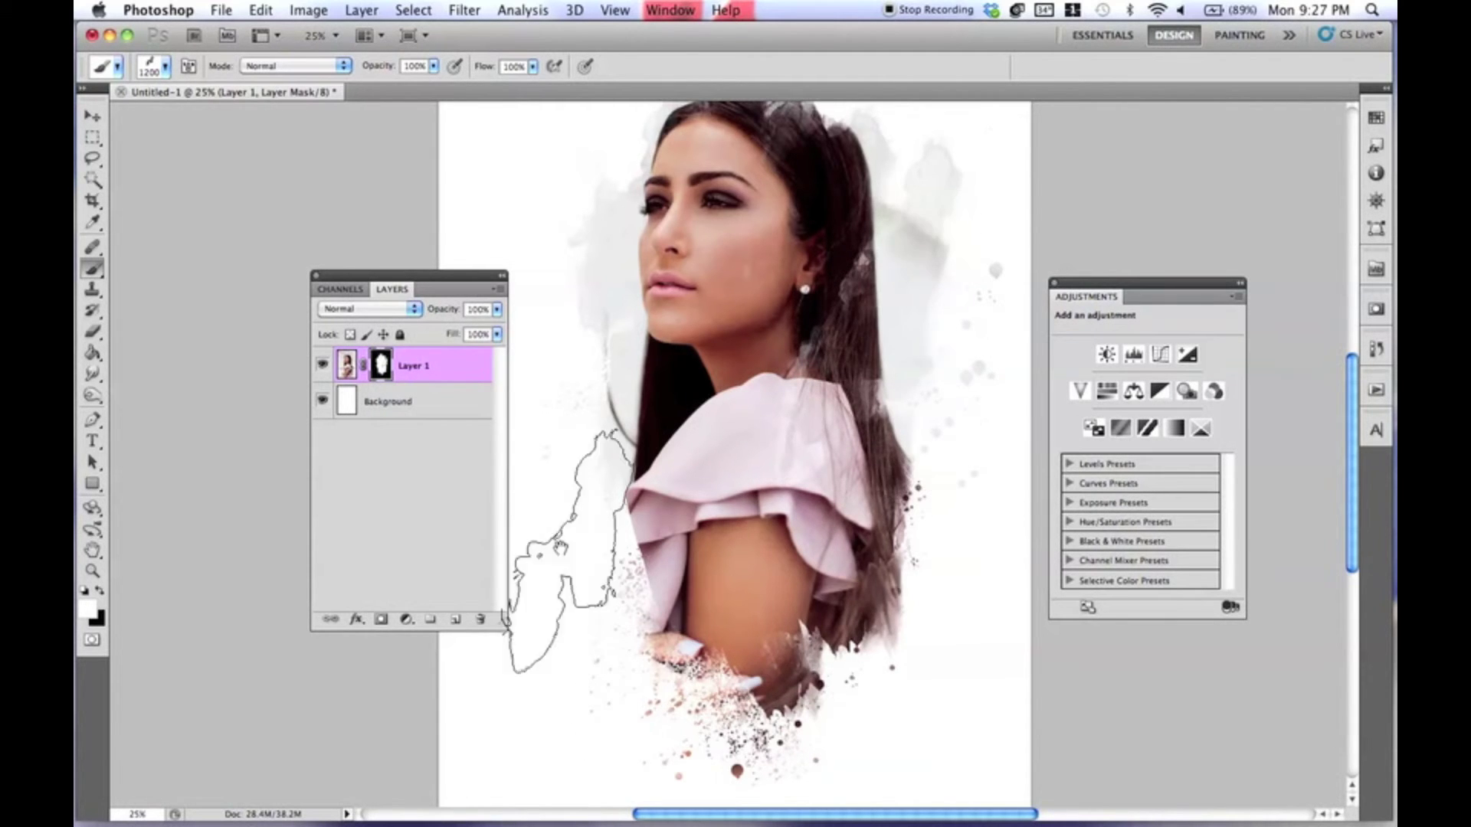
left_click(696, 378, "alt")
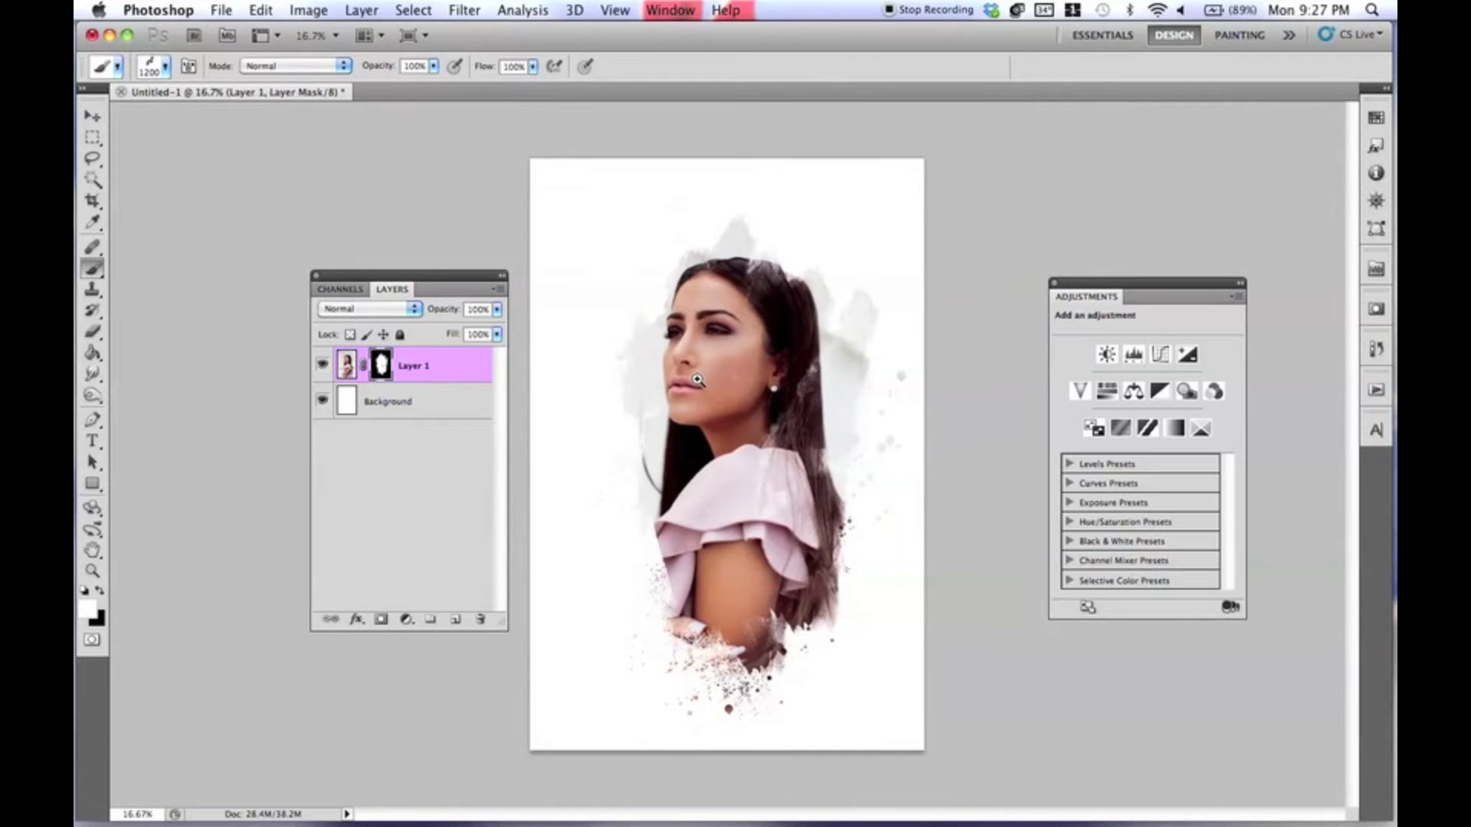
Step: Add a Solid Color fill layer above the Background layer
left_click(154, 73)
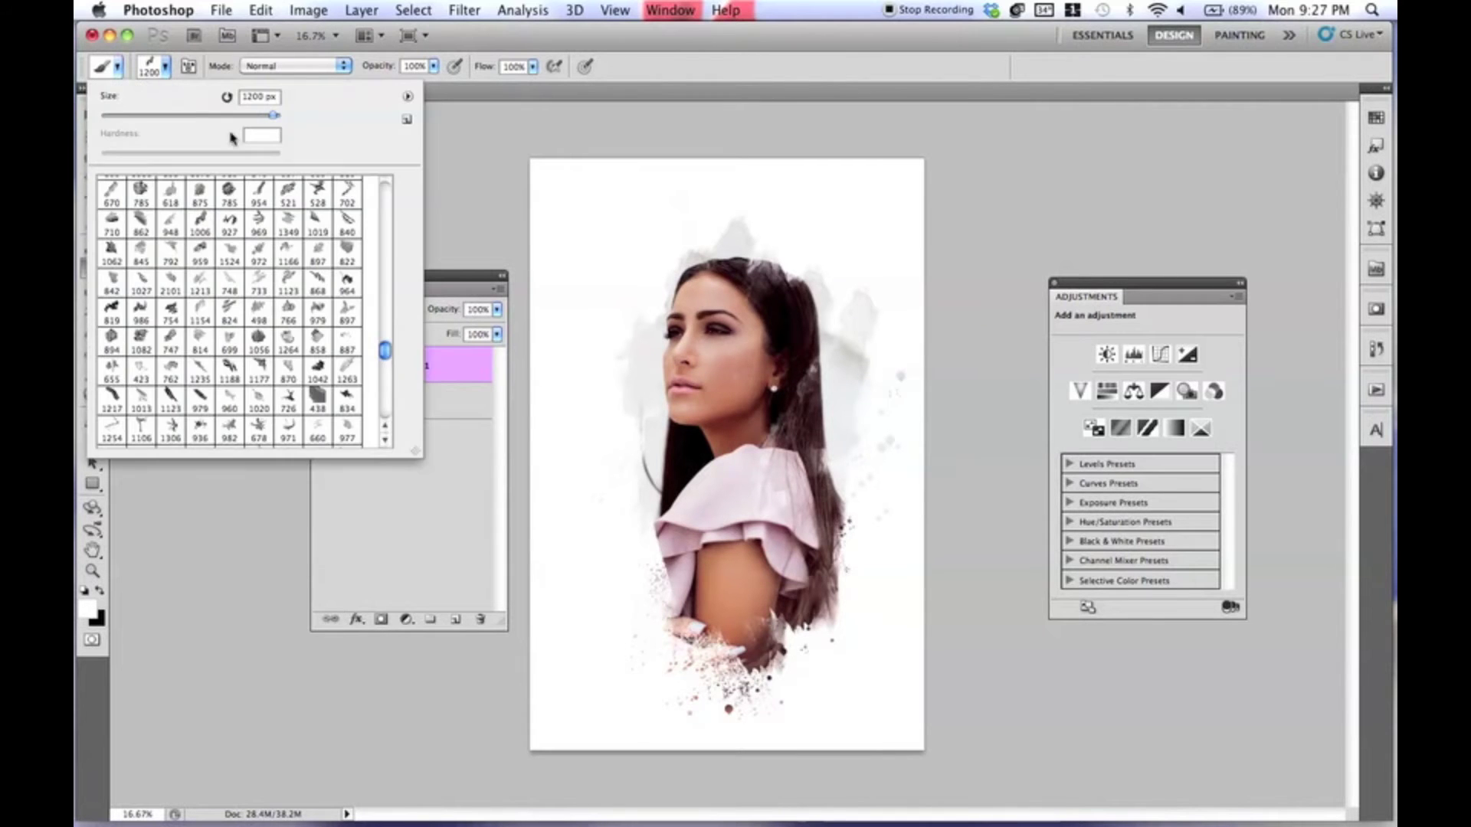
left_click_drag(387, 352, 389, 342)
left_click(454, 399)
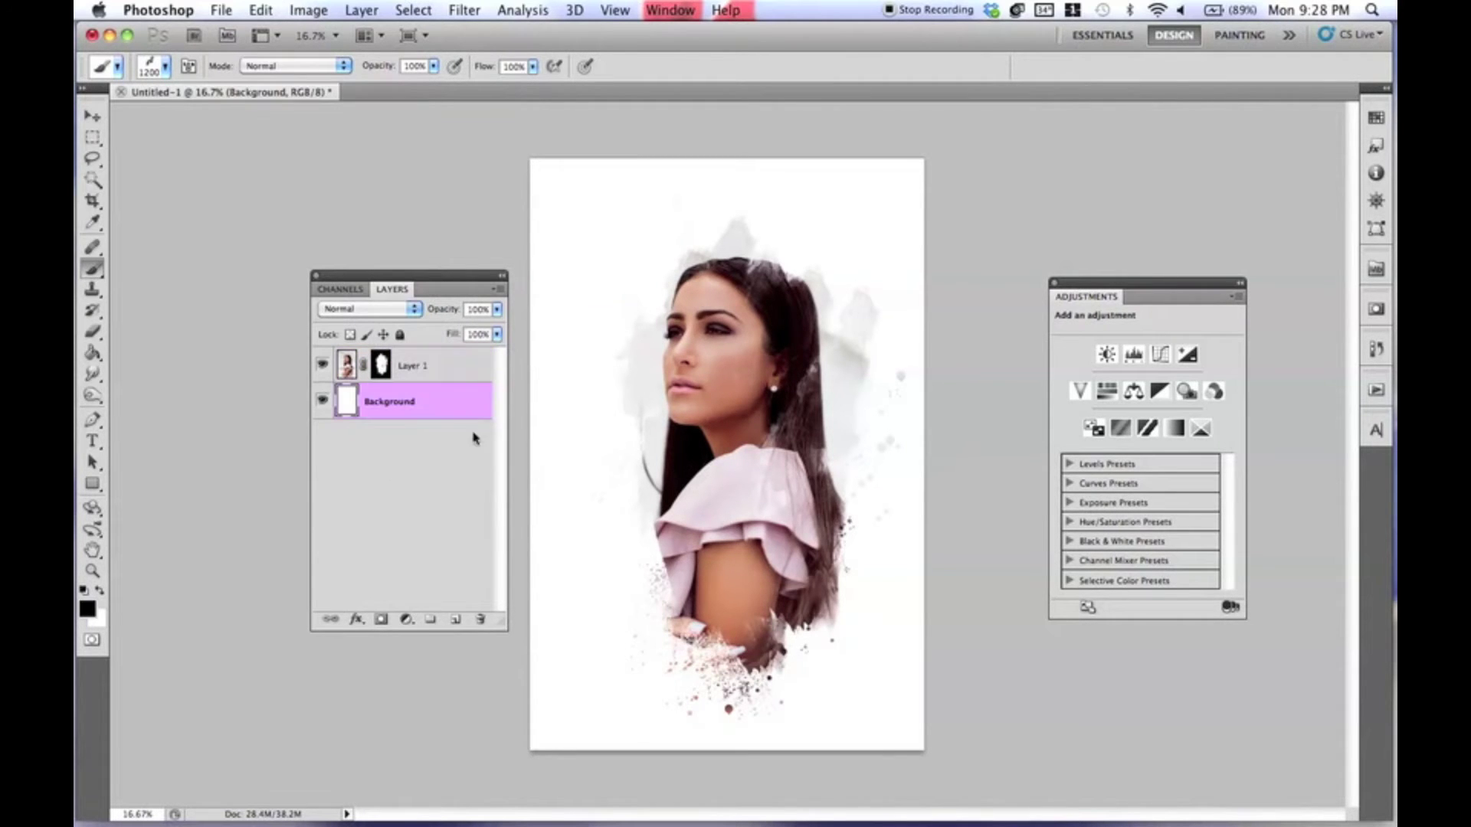
left_click(417, 625)
left_click(462, 580)
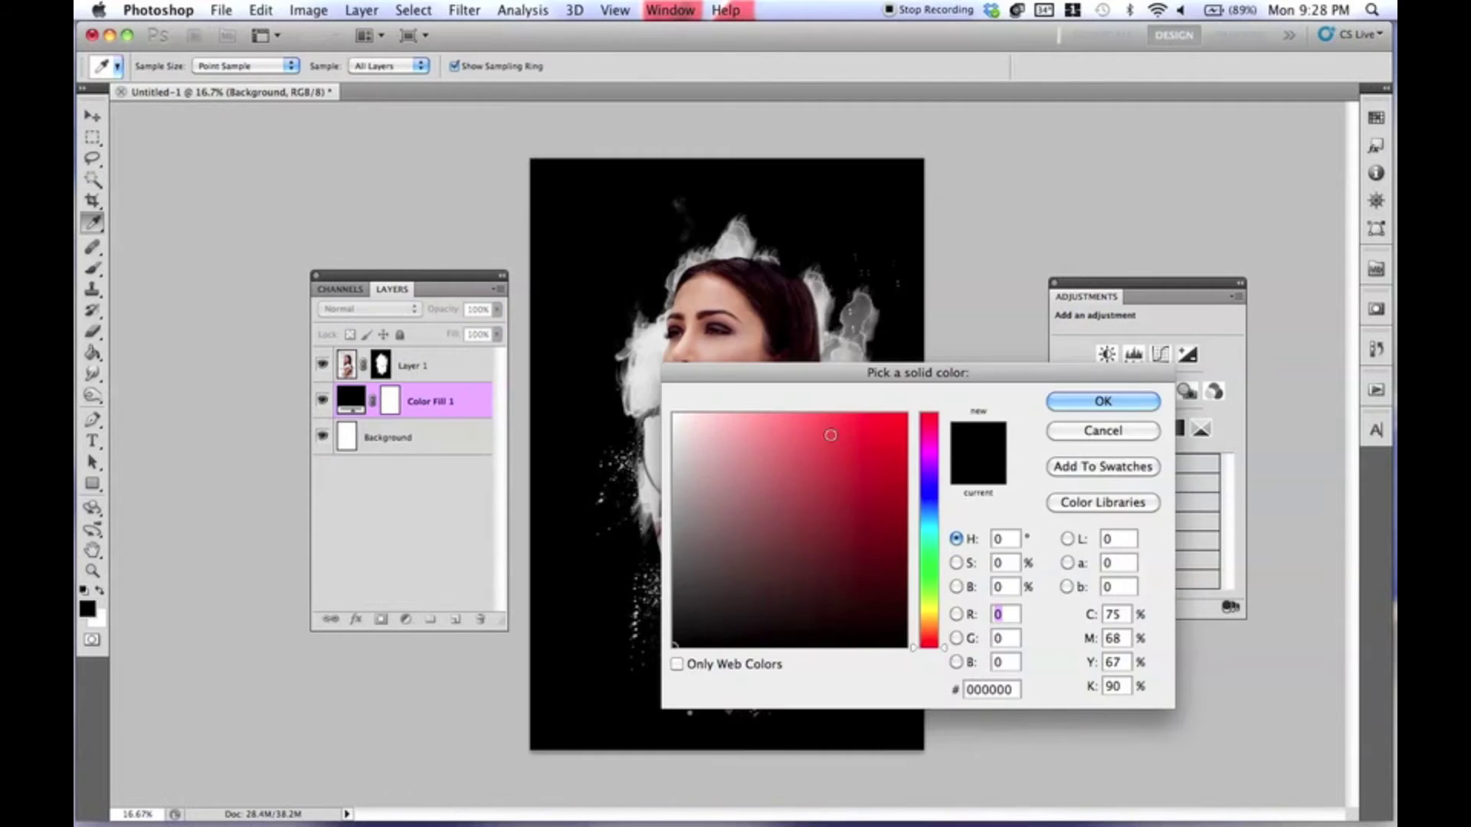
Step: Sample a dusty pink (c8a7ae) from the dress as the fill colour and confirm it
left_click_drag(762, 383, 948, 330)
left_click(877, 417)
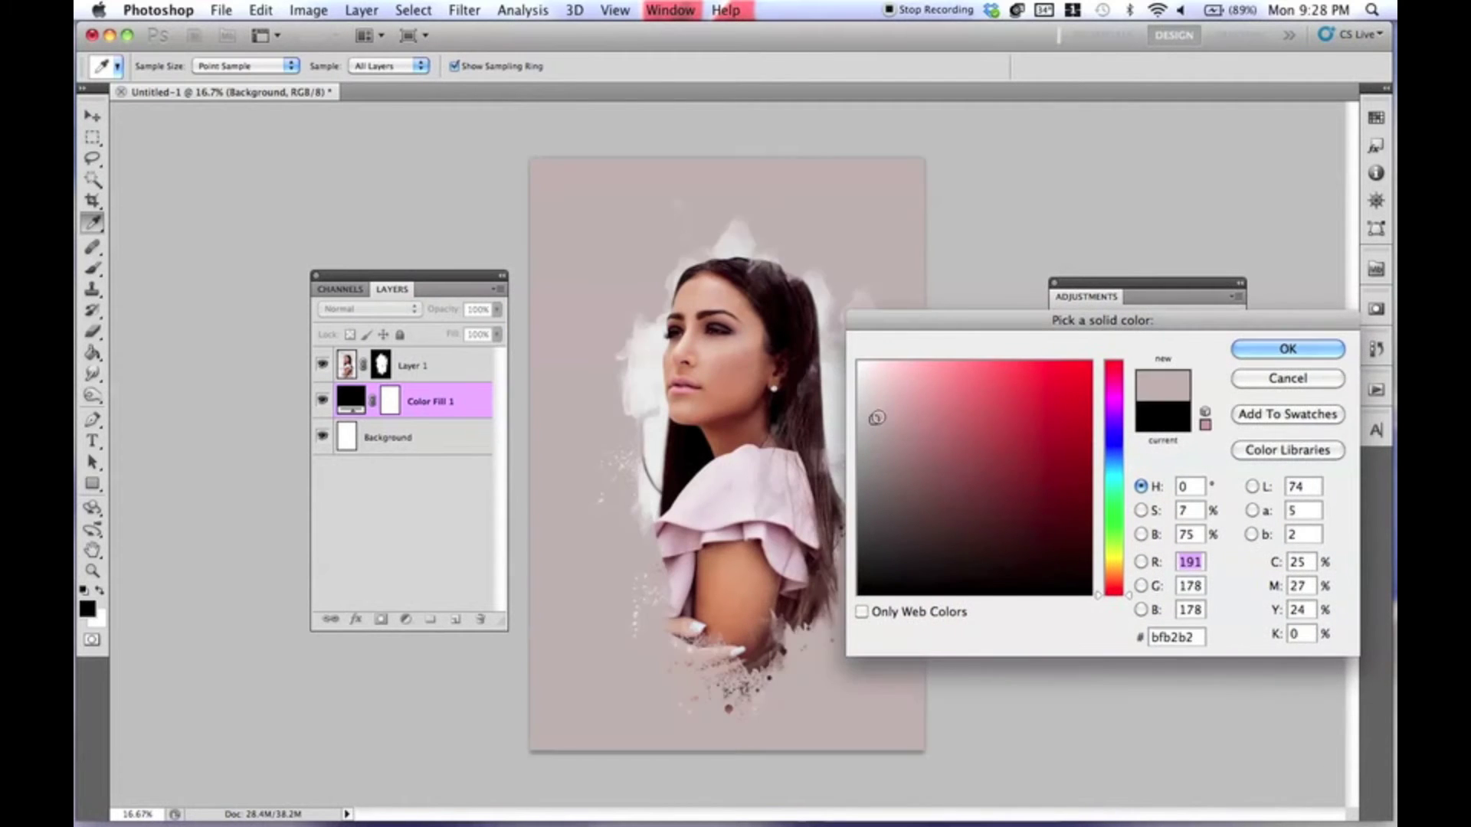
left_click_drag(859, 396, 861, 448)
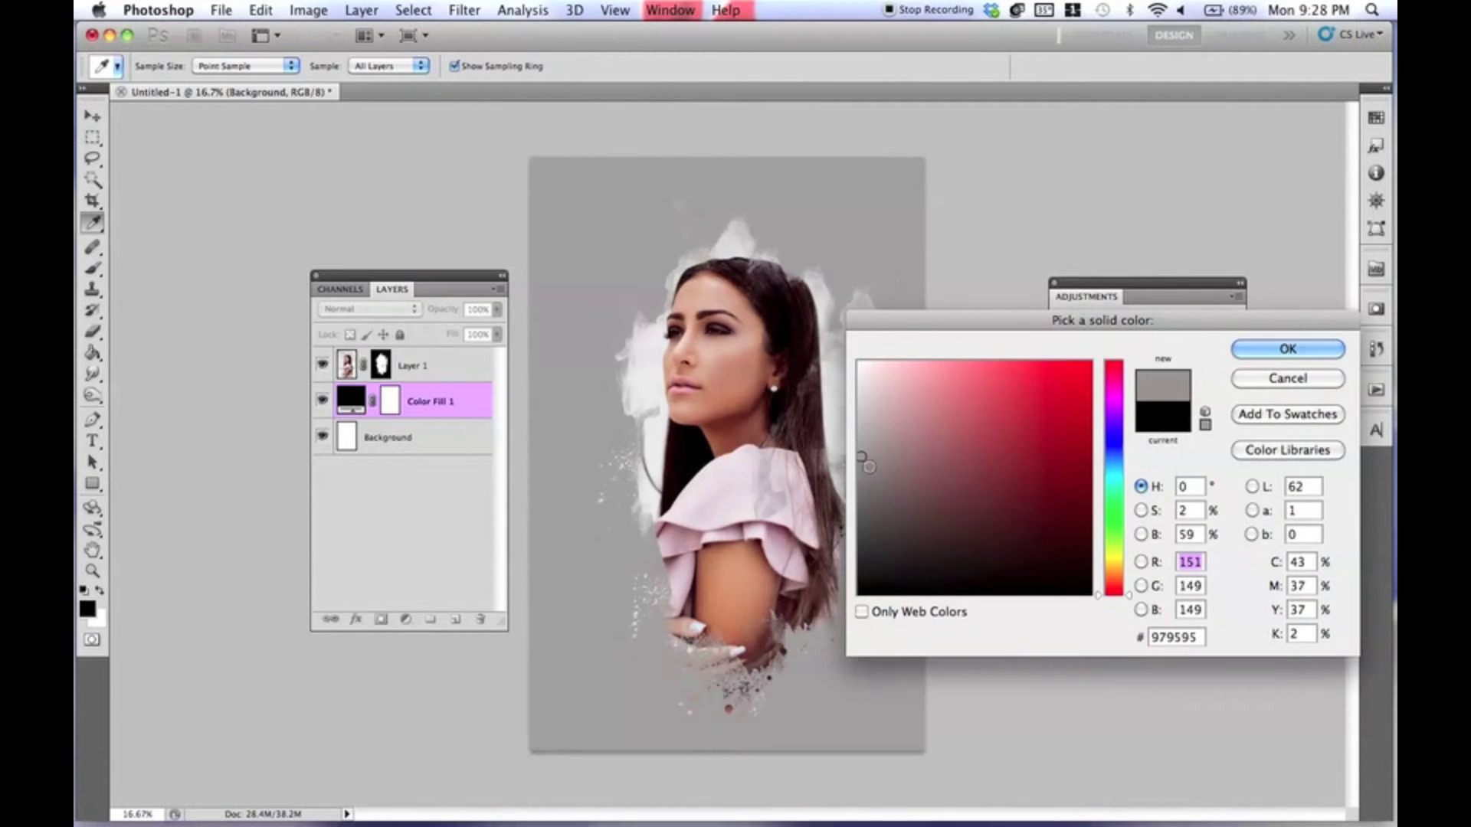
left_click_drag(1118, 580, 1118, 582)
left_click(863, 399)
left_click(914, 387)
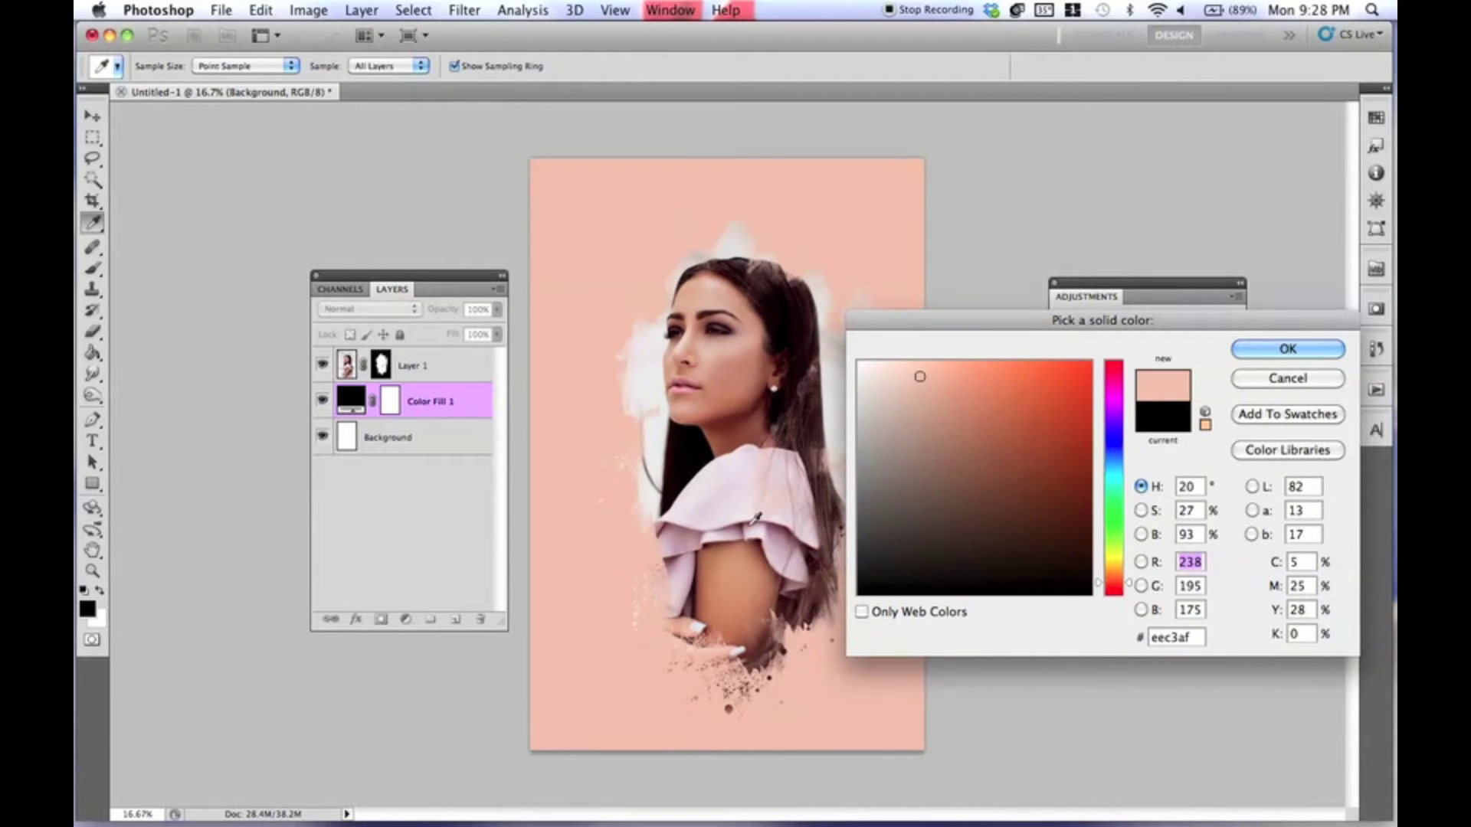
left_click(757, 518)
left_click(895, 412)
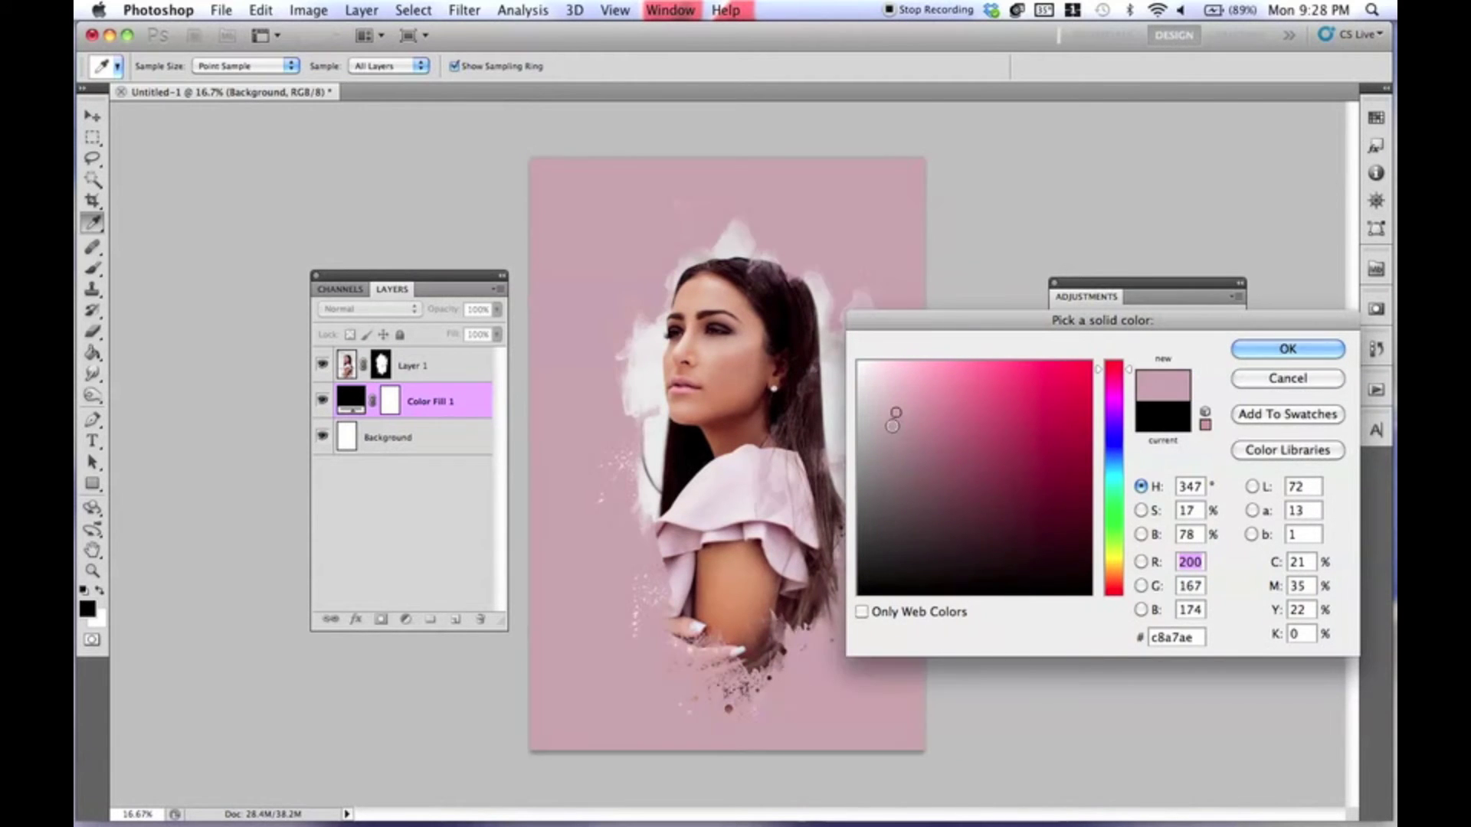
left_click(1287, 349)
key("super+equal")
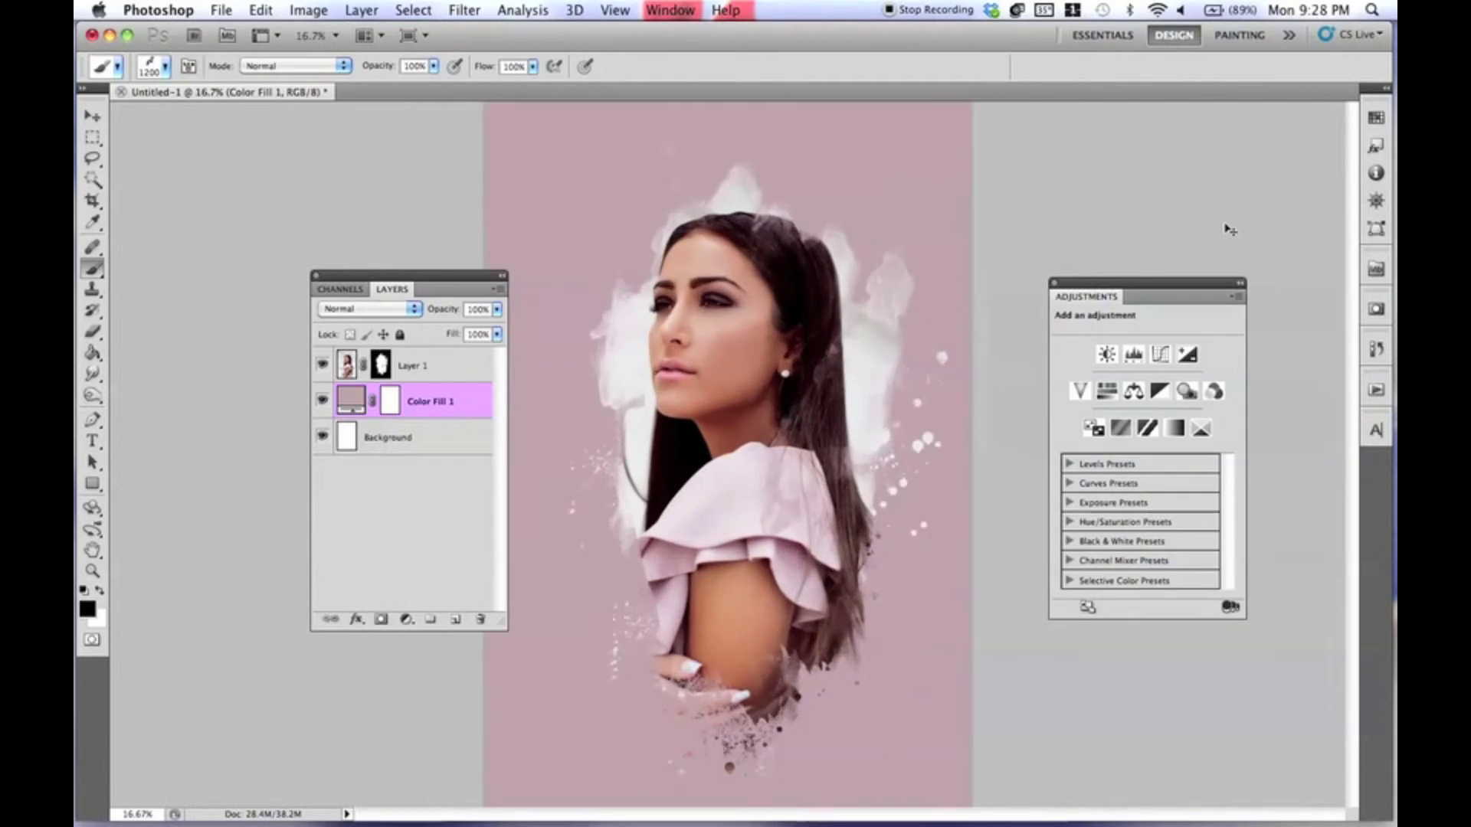
Step: Paint black on Layer 1's mask to hide the white splash dots right of the hair
key("super+minus")
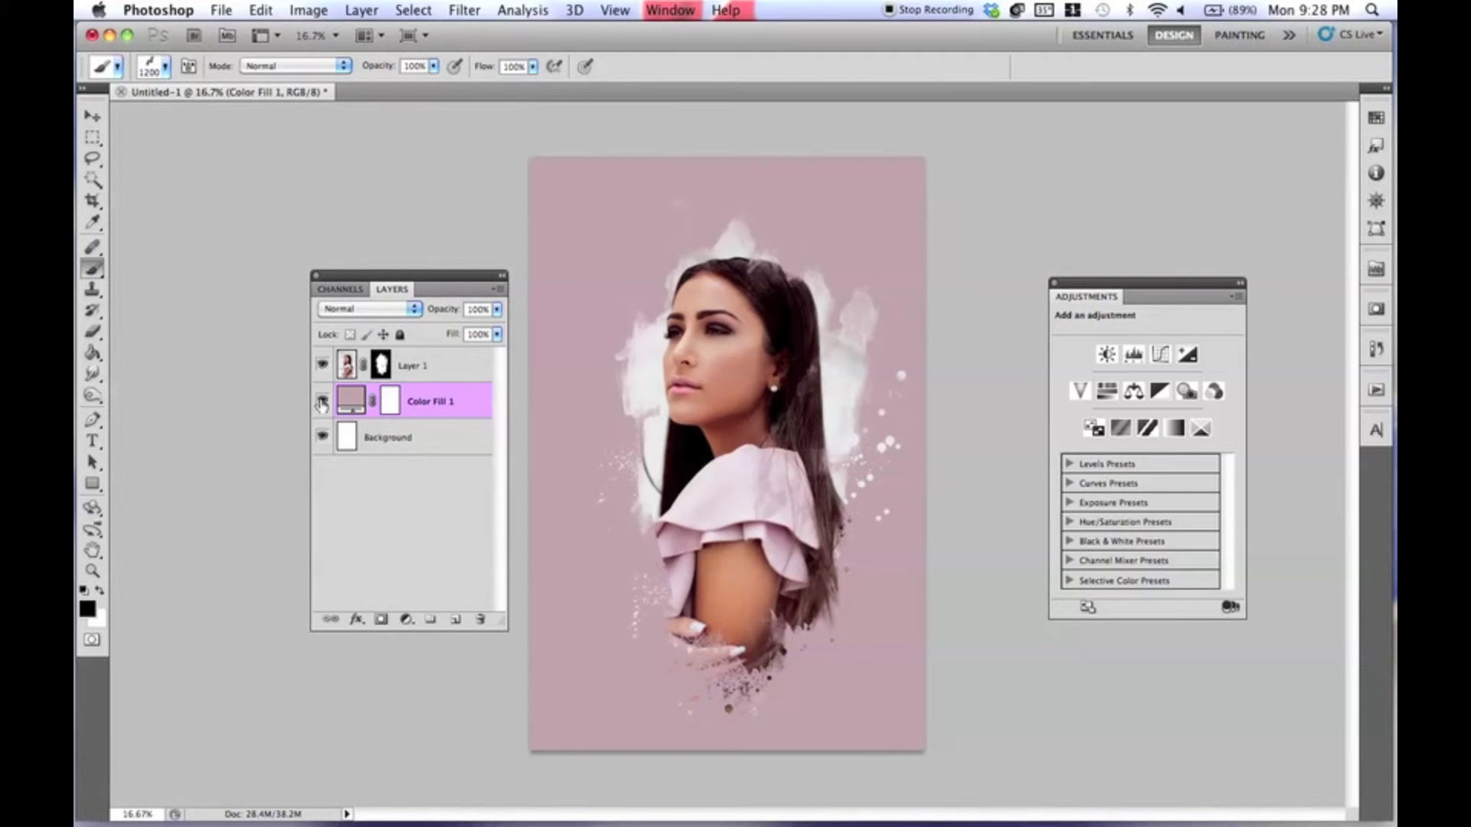
left_click(381, 365)
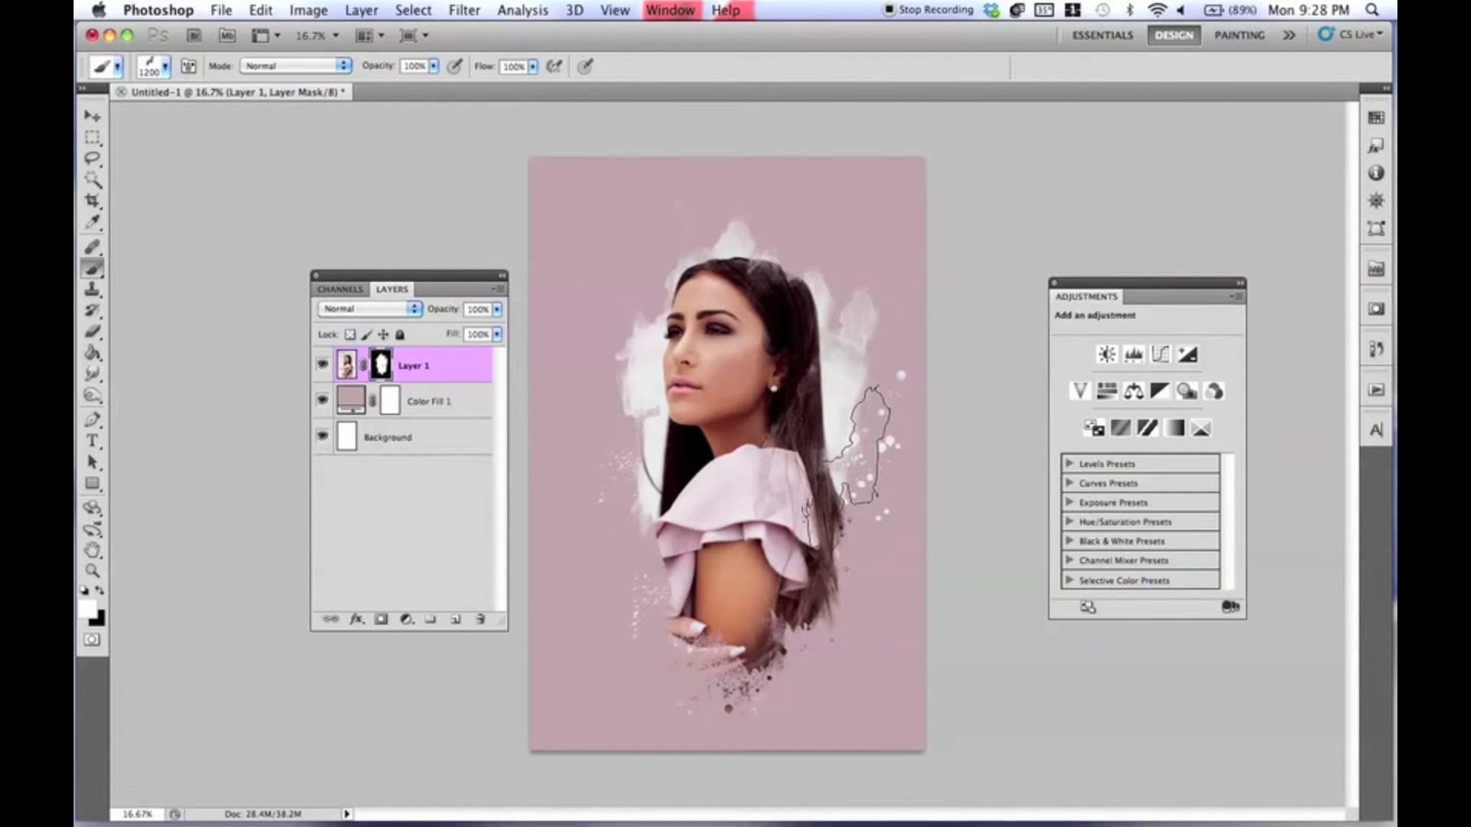
key("x")
left_click_drag(862, 430, 864, 314)
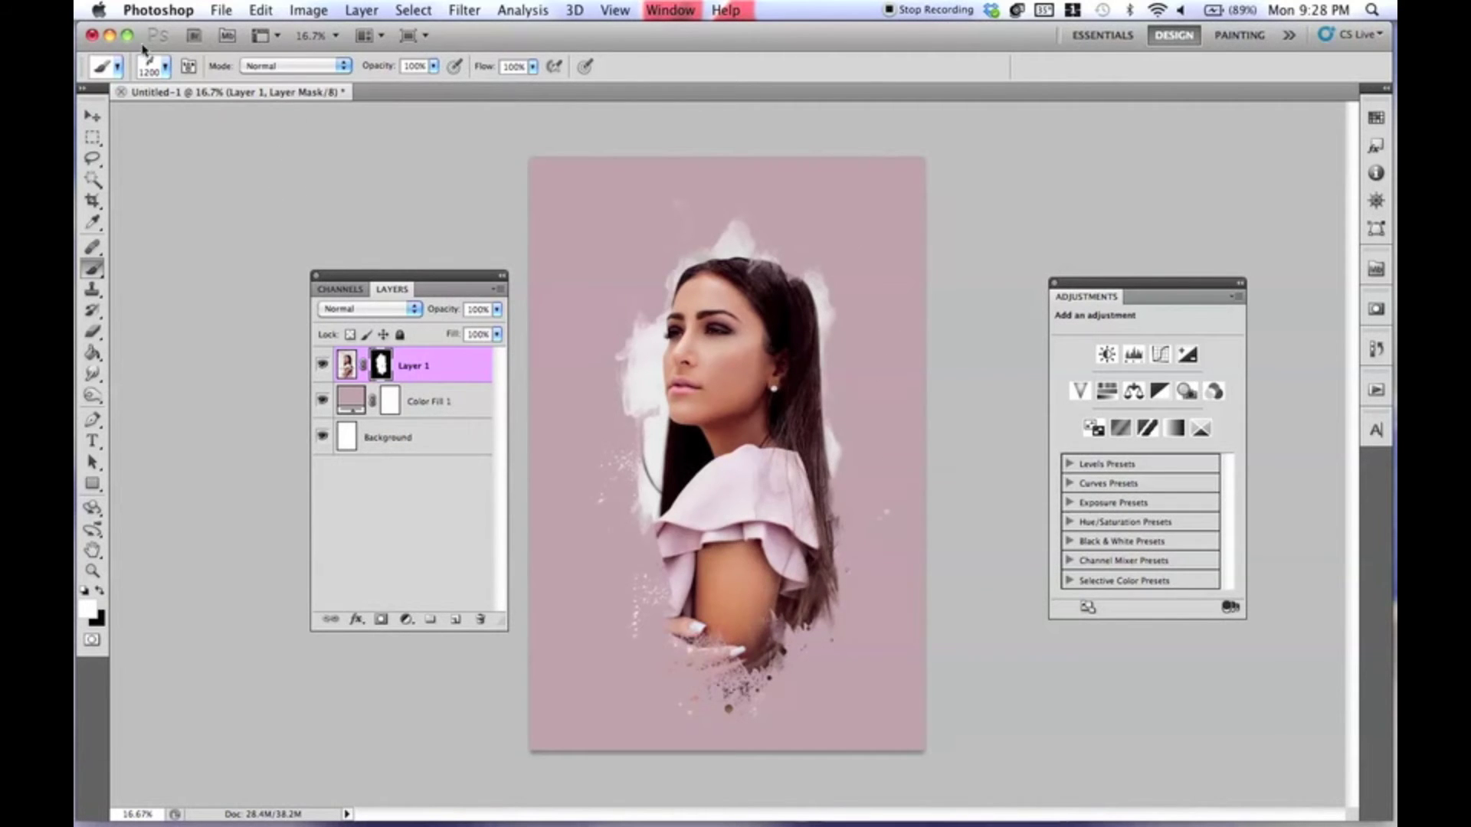
left_click(155, 67)
mouse_move(386, 345)
left_mouse_down()
mouse_move(381, 303)
mouse_move(369, 320)
mouse_move(387, 283)
mouse_move(384, 197)
mouse_move(383, 410)
mouse_move(380, 398)
left_mouse_up()
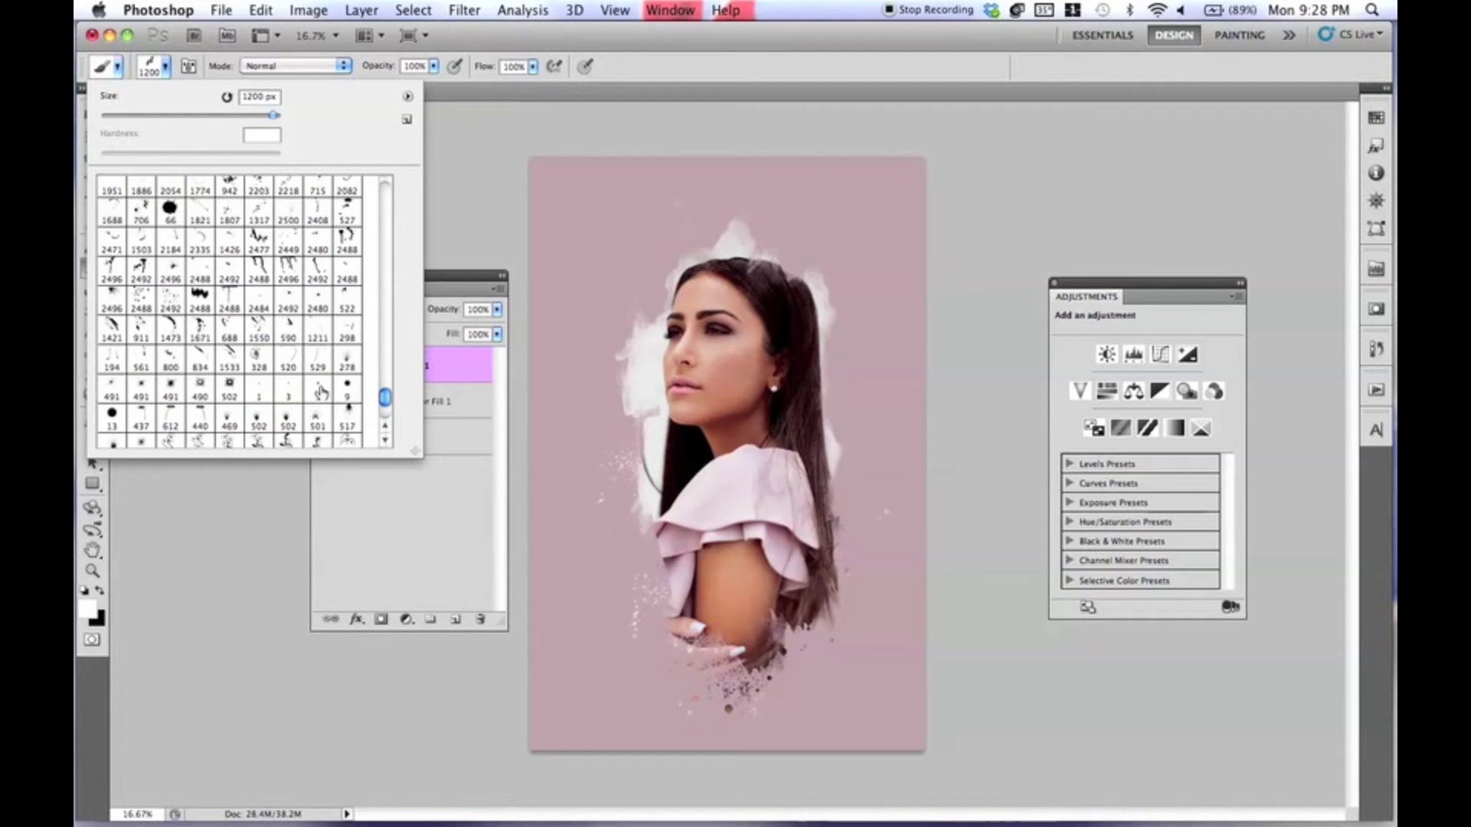
Step: Pick the streaky 1421 brush and break up the mask edges around the face and shoulder
double_click(115, 337)
key("x")
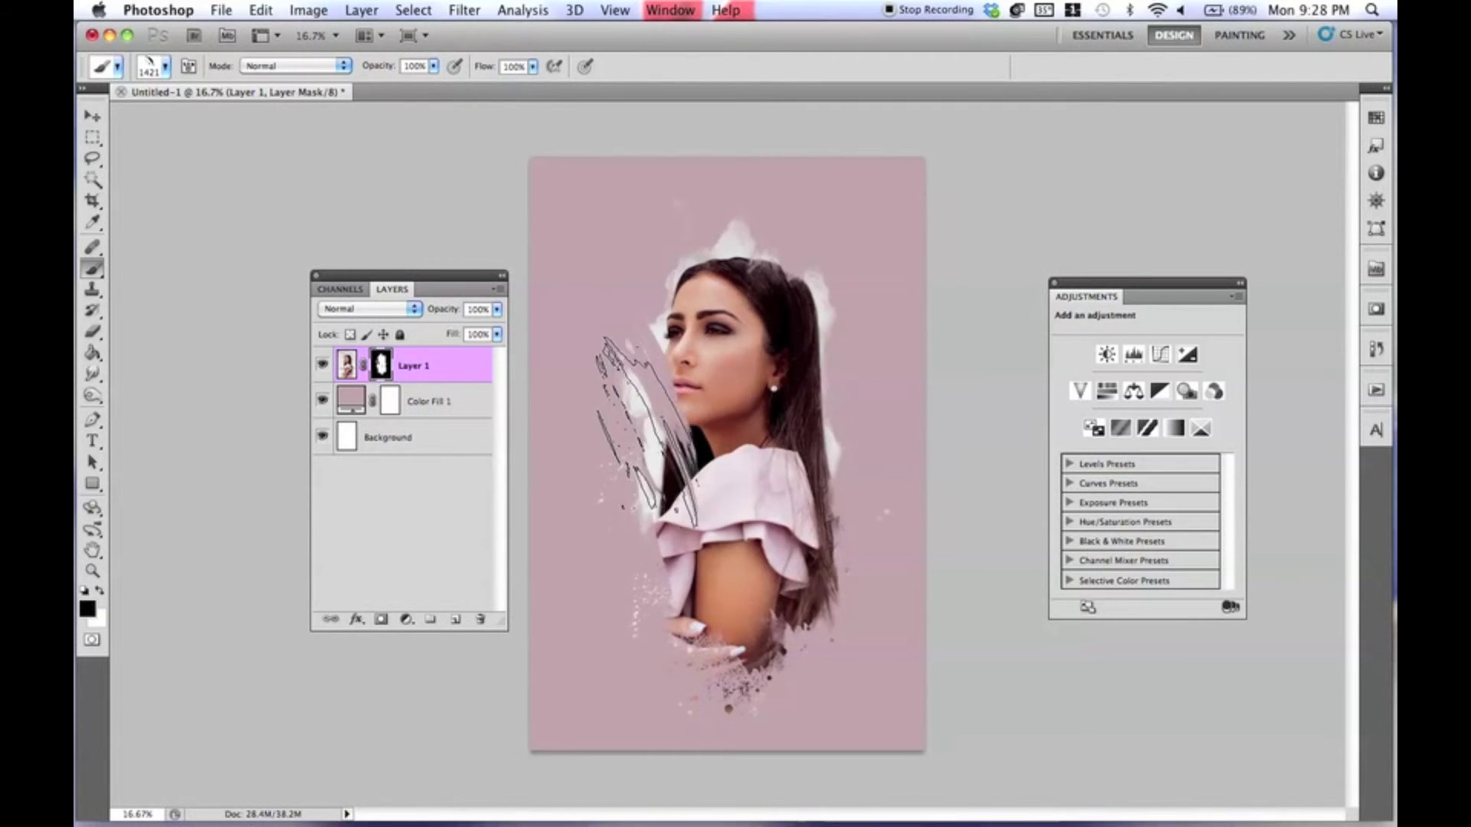
key("super+plus")
left_click_drag(625, 410, 669, 377)
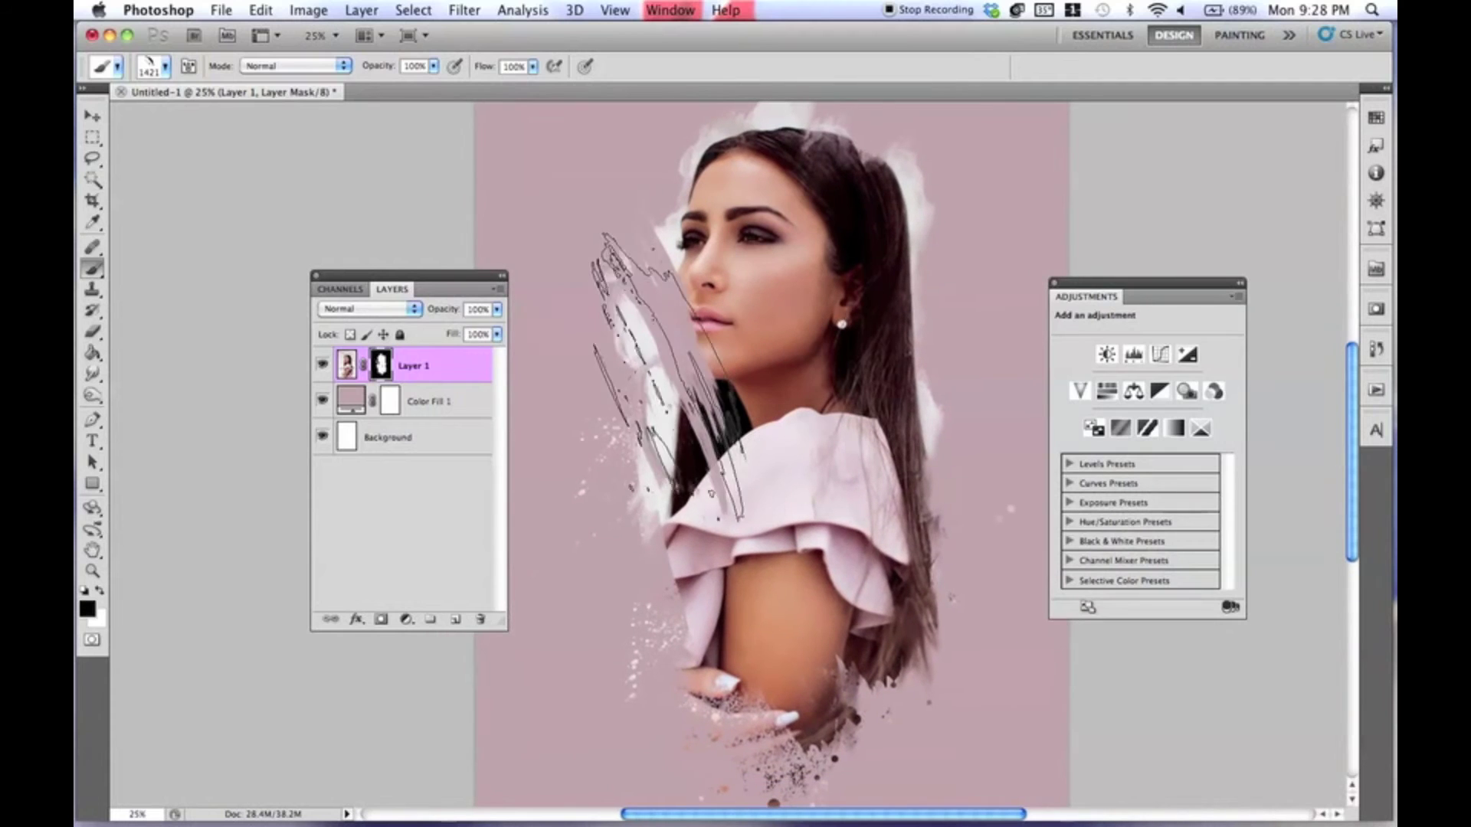
left_click(641, 394)
left_click(647, 494)
key("ctrl+z")
key("x")
mouse_move(658, 383)
left_mouse_down()
mouse_move(720, 518)
mouse_move(739, 475)
mouse_move(736, 414)
mouse_move(718, 433)
left_mouse_up()
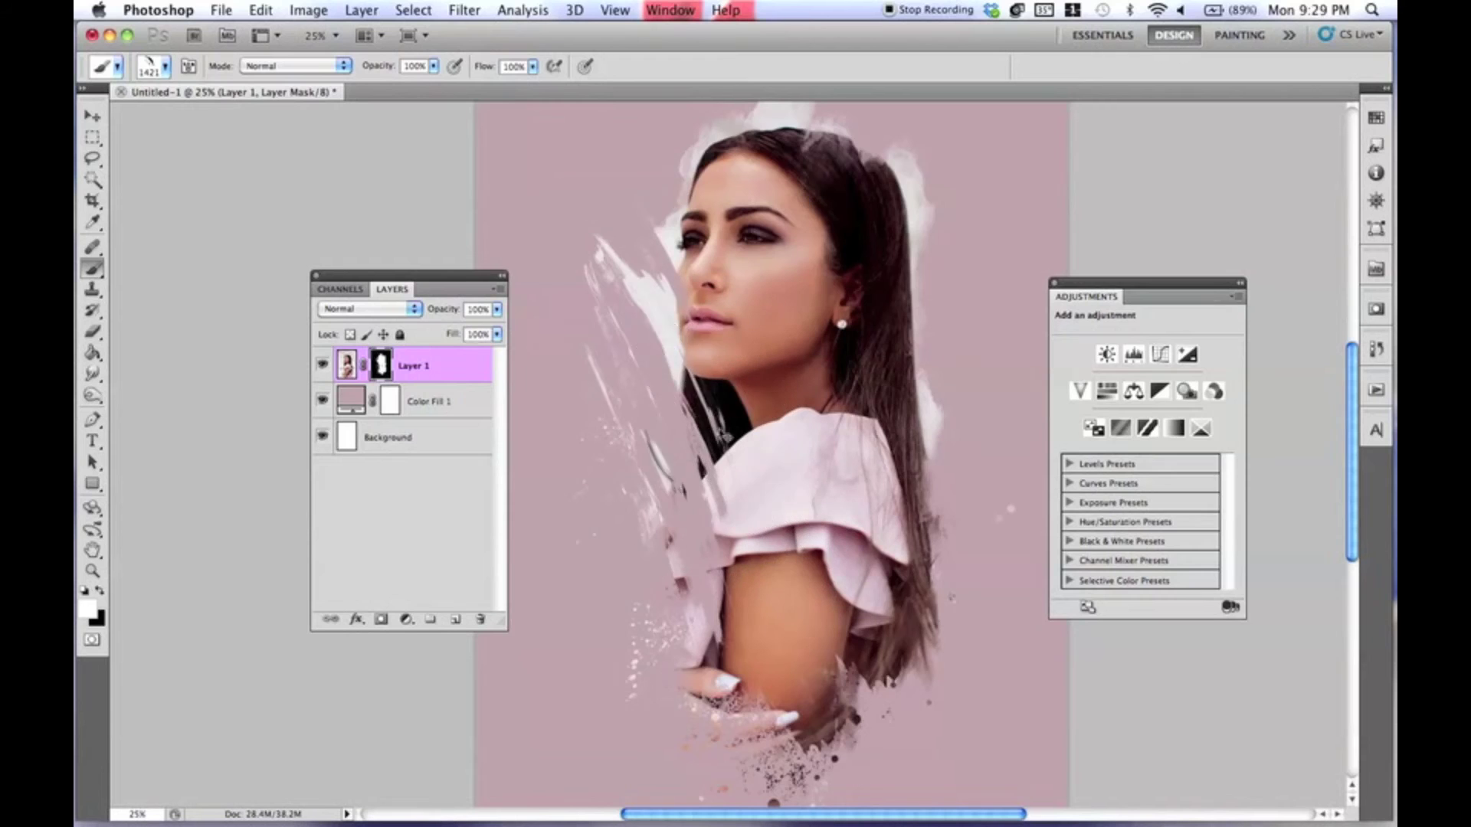
key("super+z")
left_click(667, 394)
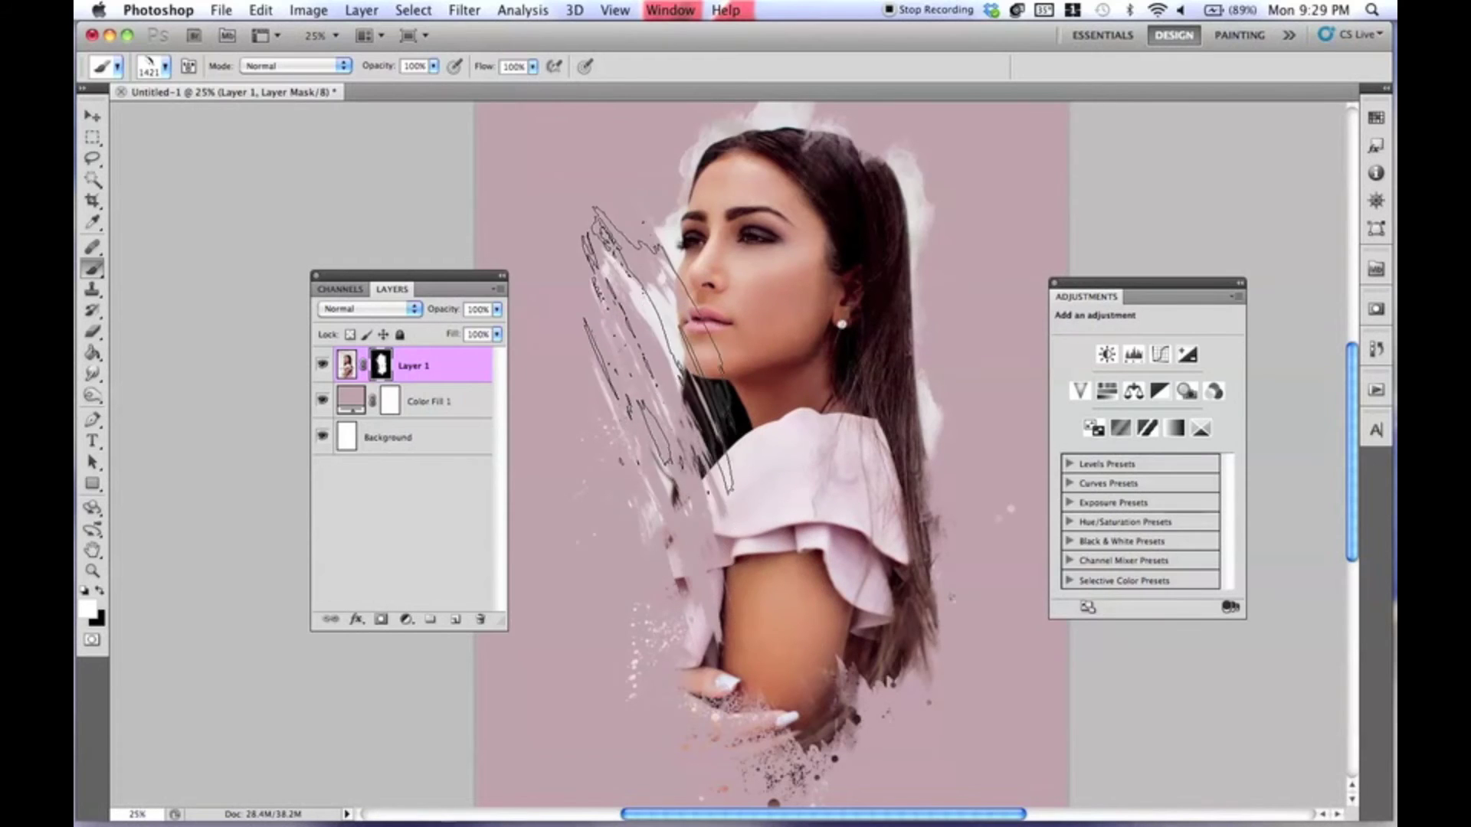
Step: Reveal the sleeve, hand and hair around the lower arm with white streaks, then add a new empty layer
key("x")
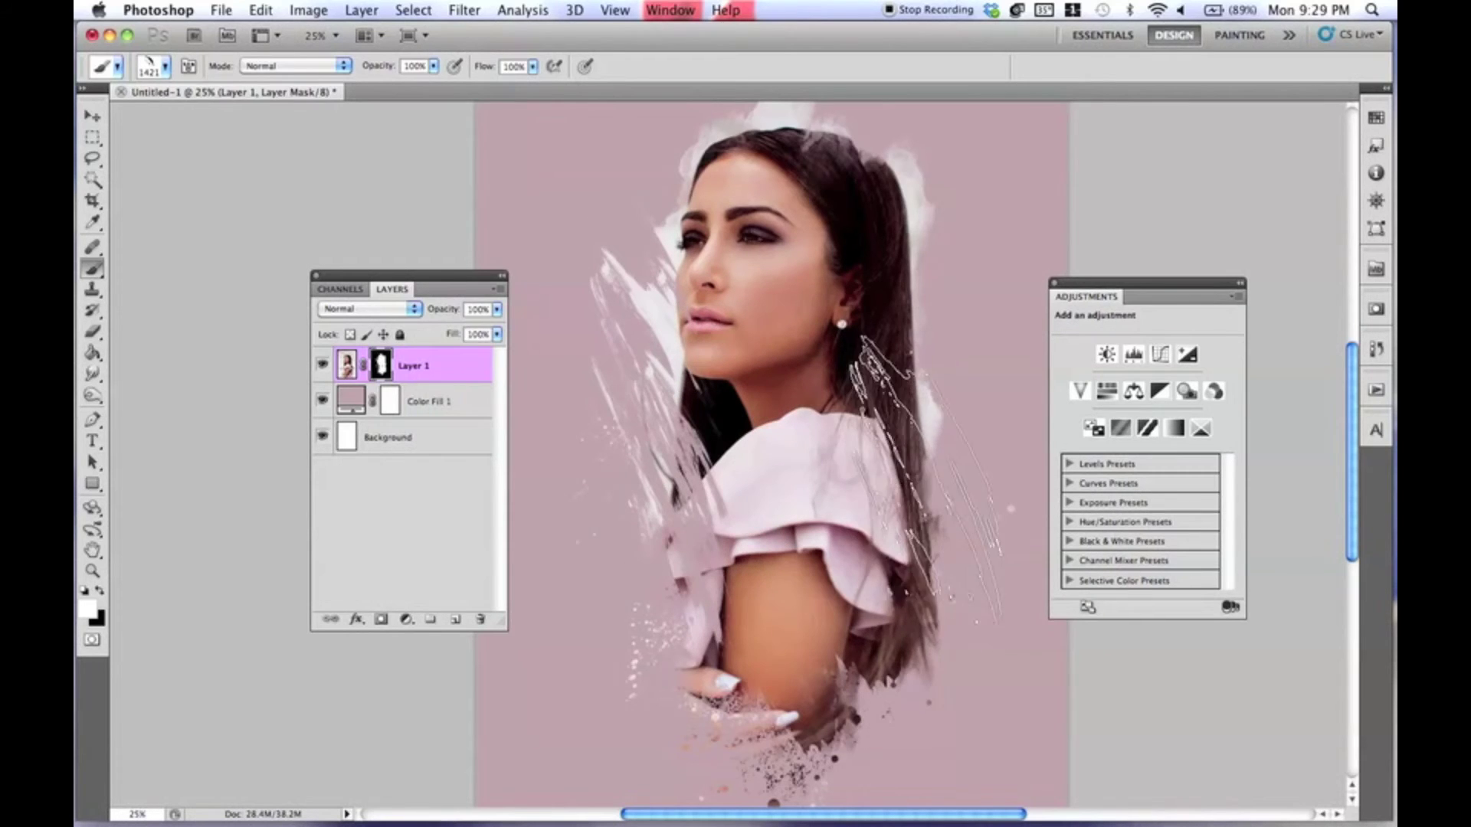
left_click_drag(893, 369, 827, 601)
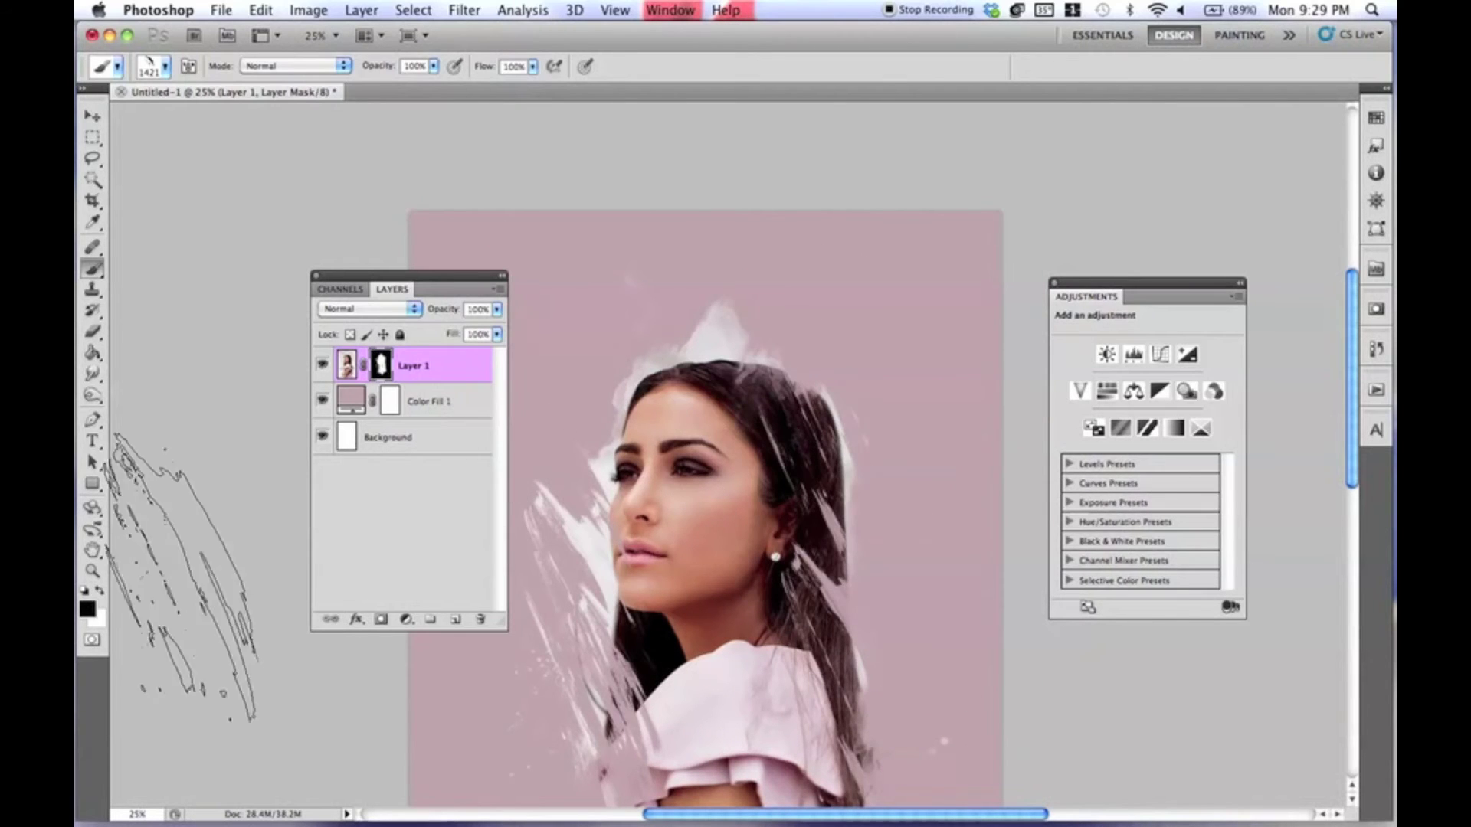
scroll(705, 261, "down", 8)
scroll(705, 260, "left", 2)
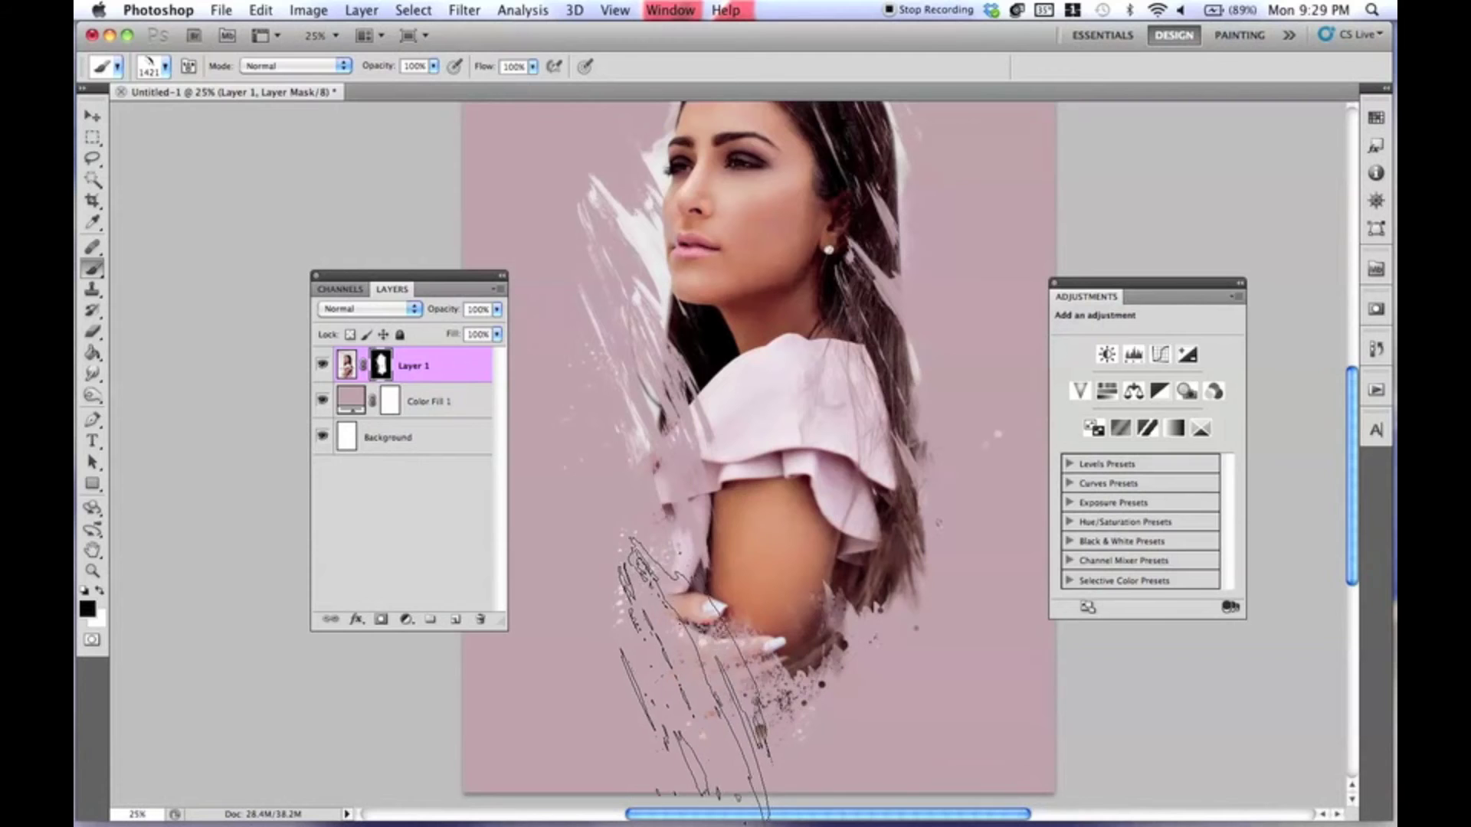
key("x")
left_click(719, 579)
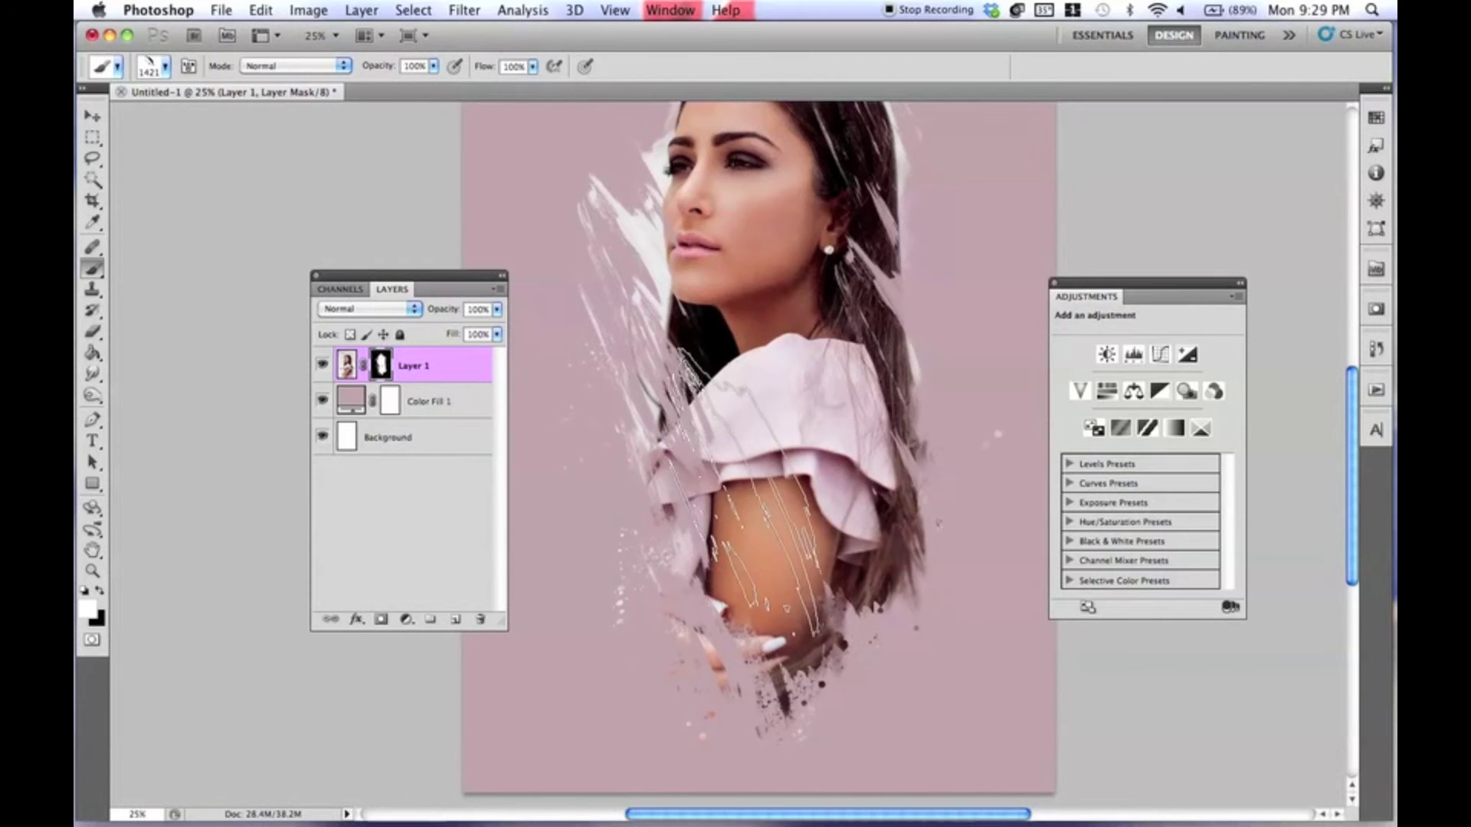
left_click(797, 596)
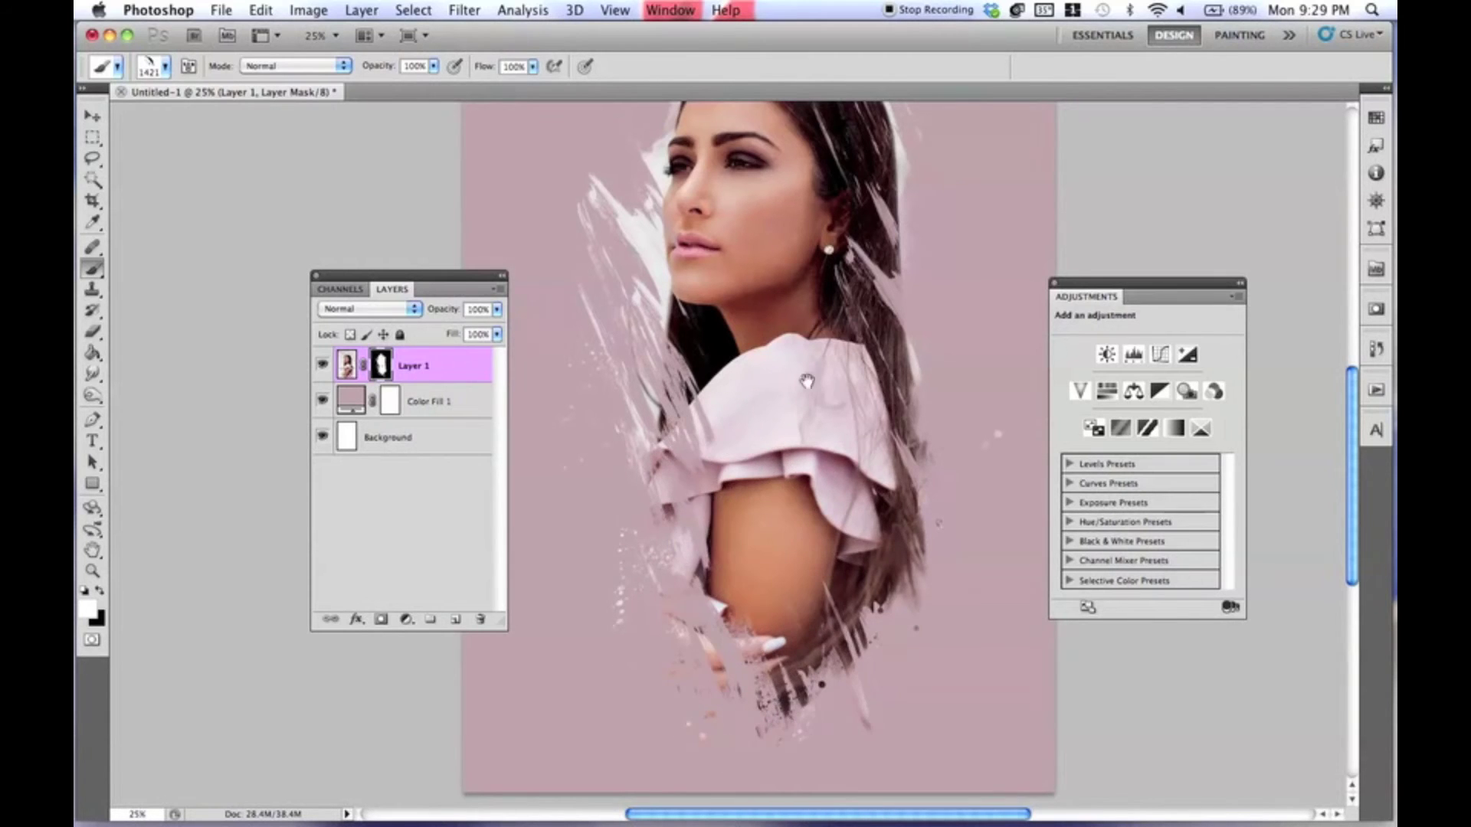
scroll(812, 567, "up", 3)
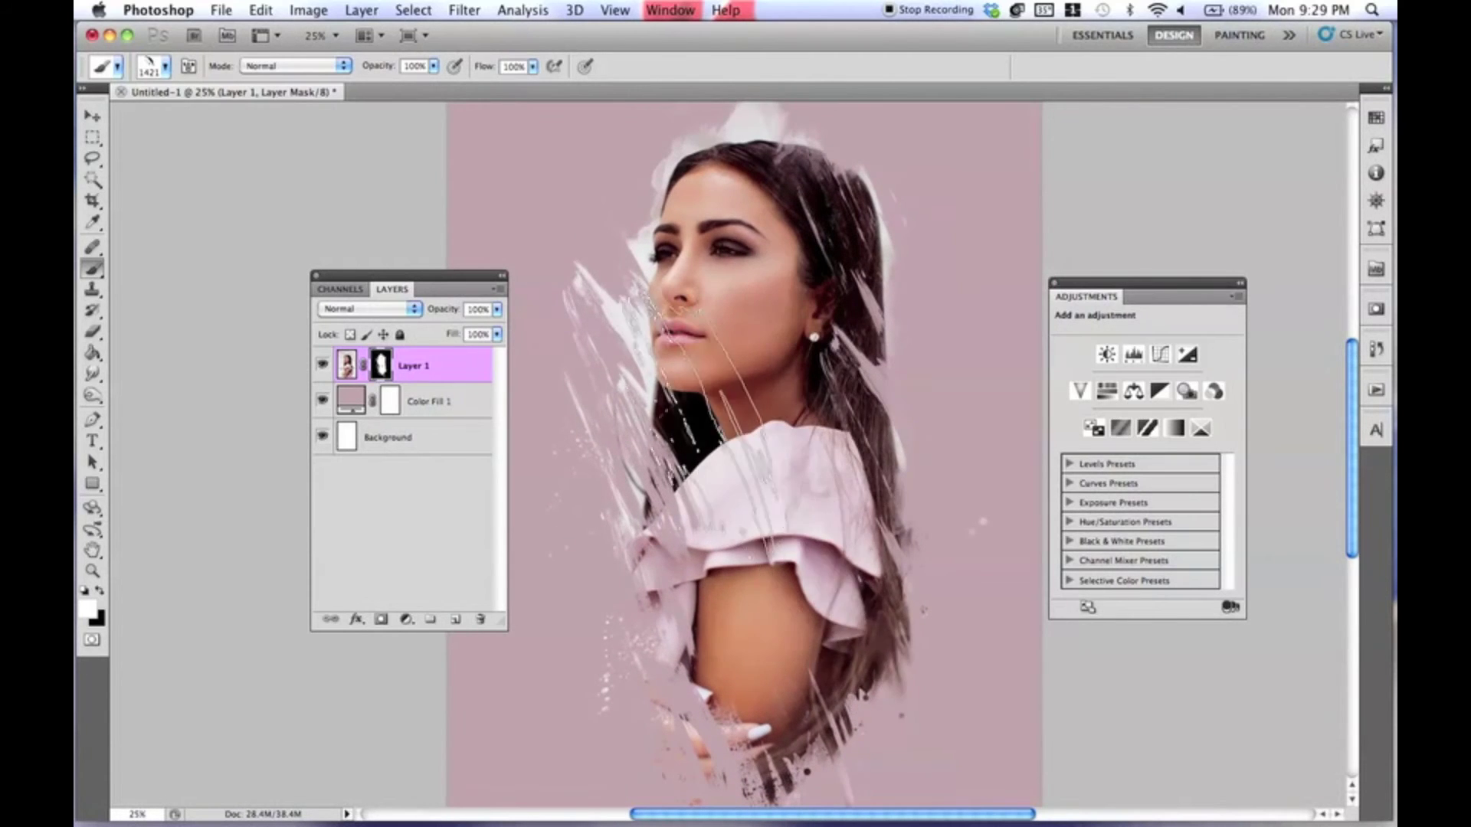
key("bracketleft")
key("bracketleft")
key("bracketleft")
key("bracketleft")
key("bracketleft")
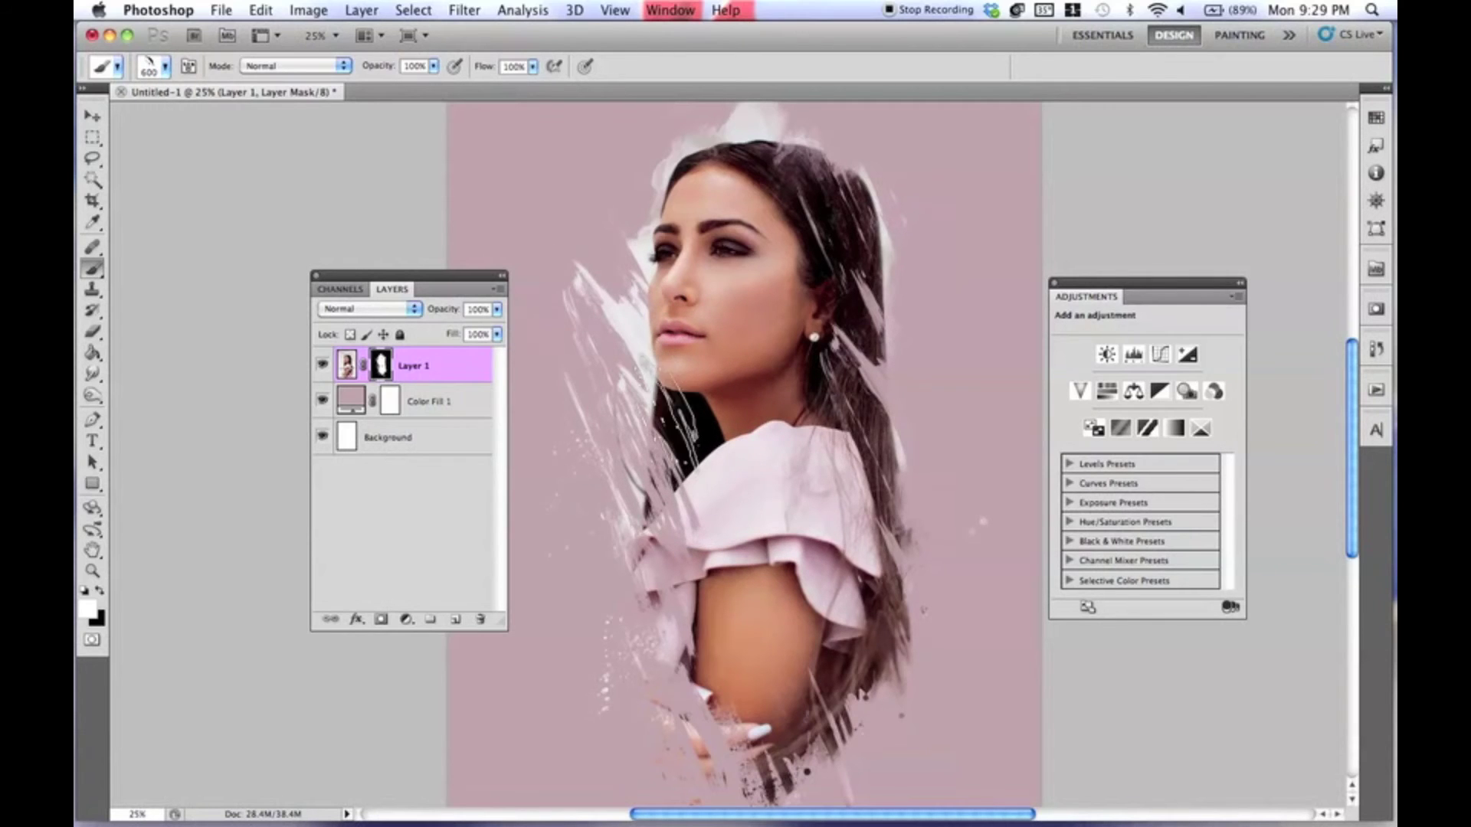
key("super+shift+n")
Step: Create Layer 2 and set the foreground colour to bright pink #ff6187
key("Return")
key("x")
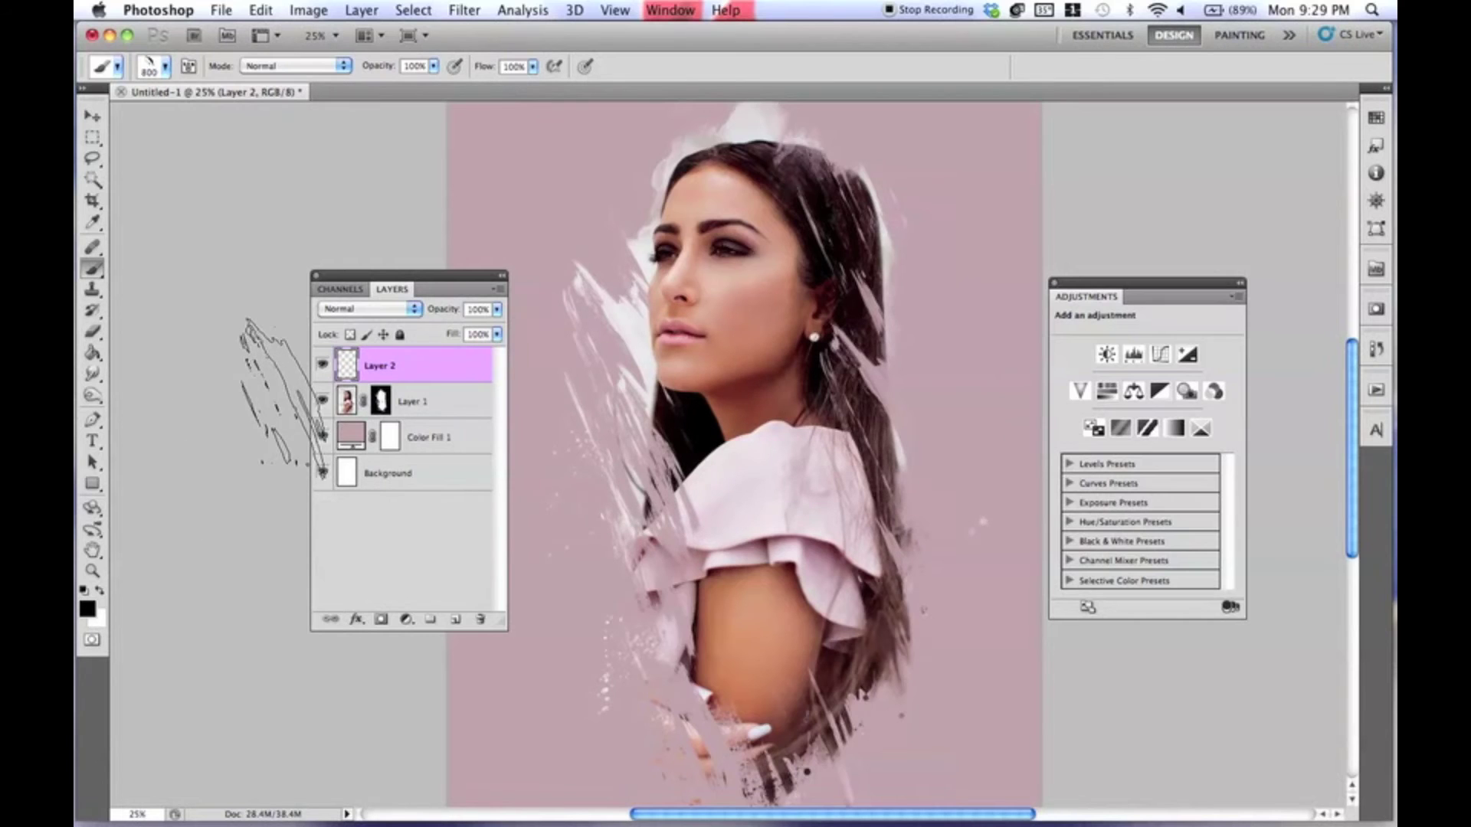
left_click(87, 609)
left_click(598, 158)
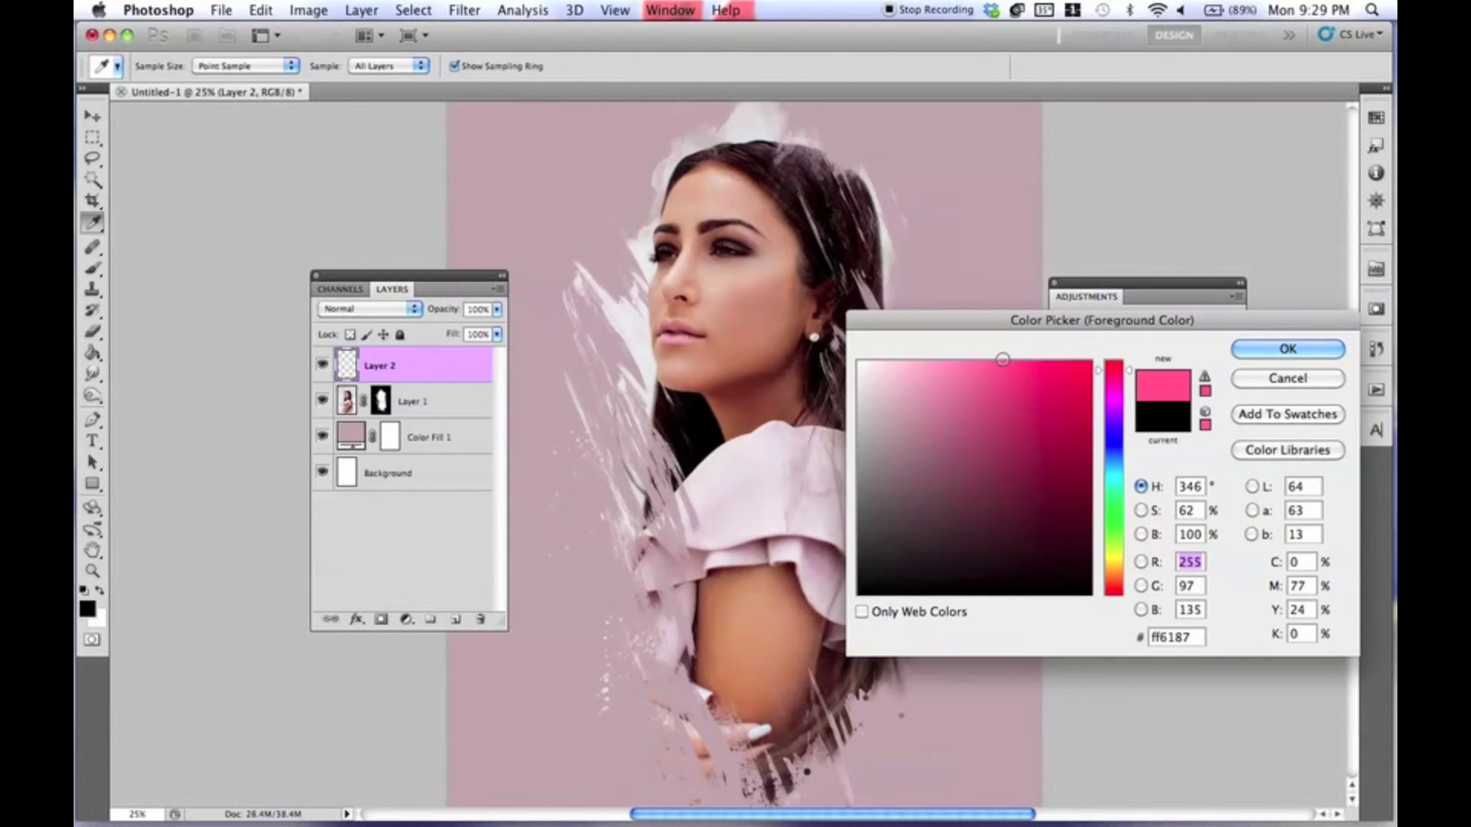
left_click(1265, 350)
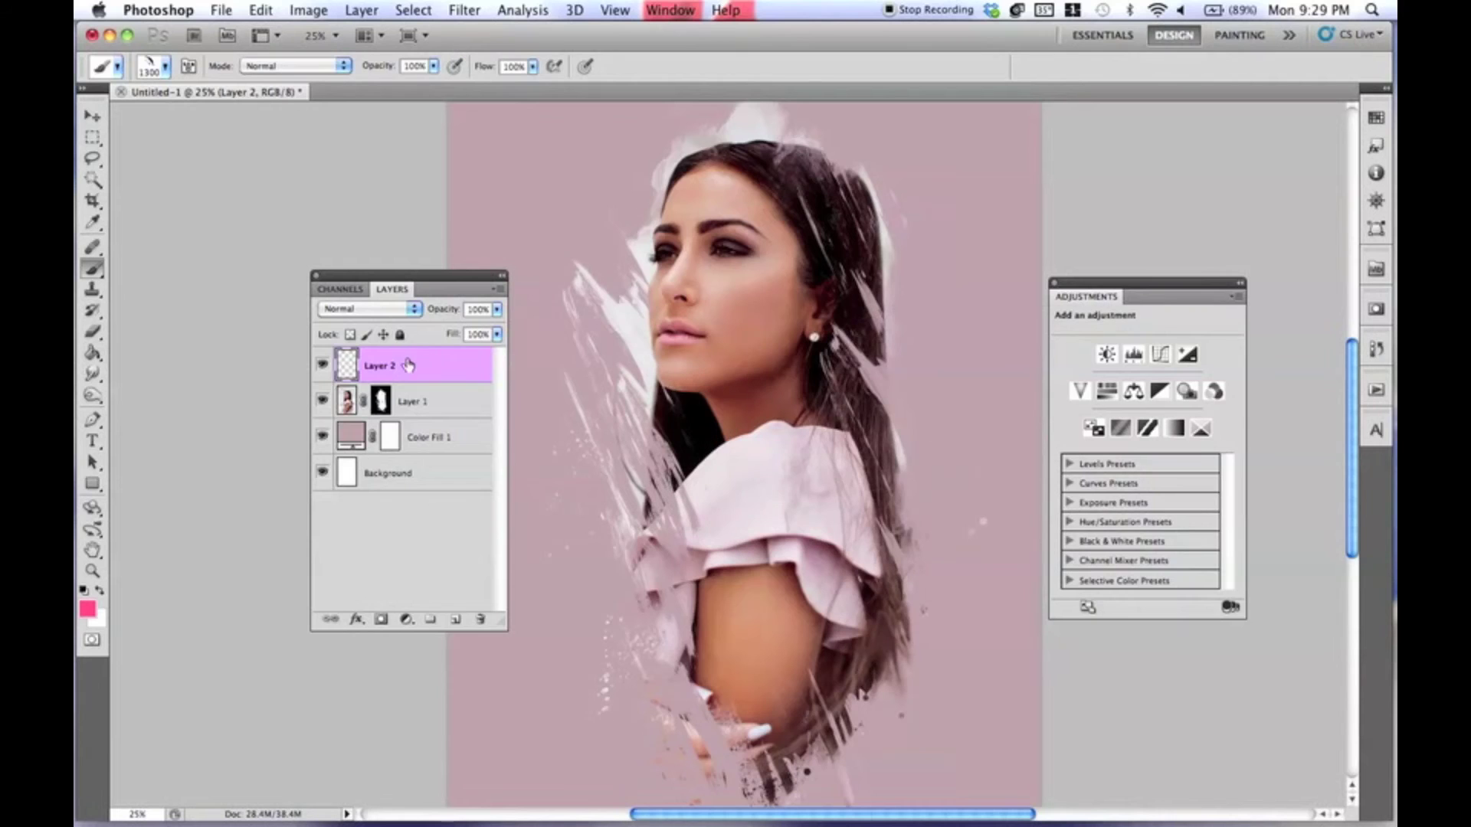
Step: Set Layer 2 to Screen blending after trying Overlay, undoing the test pink dabs
left_click(413, 311)
left_click(364, 490)
key("bracketright")
left_click(636, 362)
key("ctrl+z")
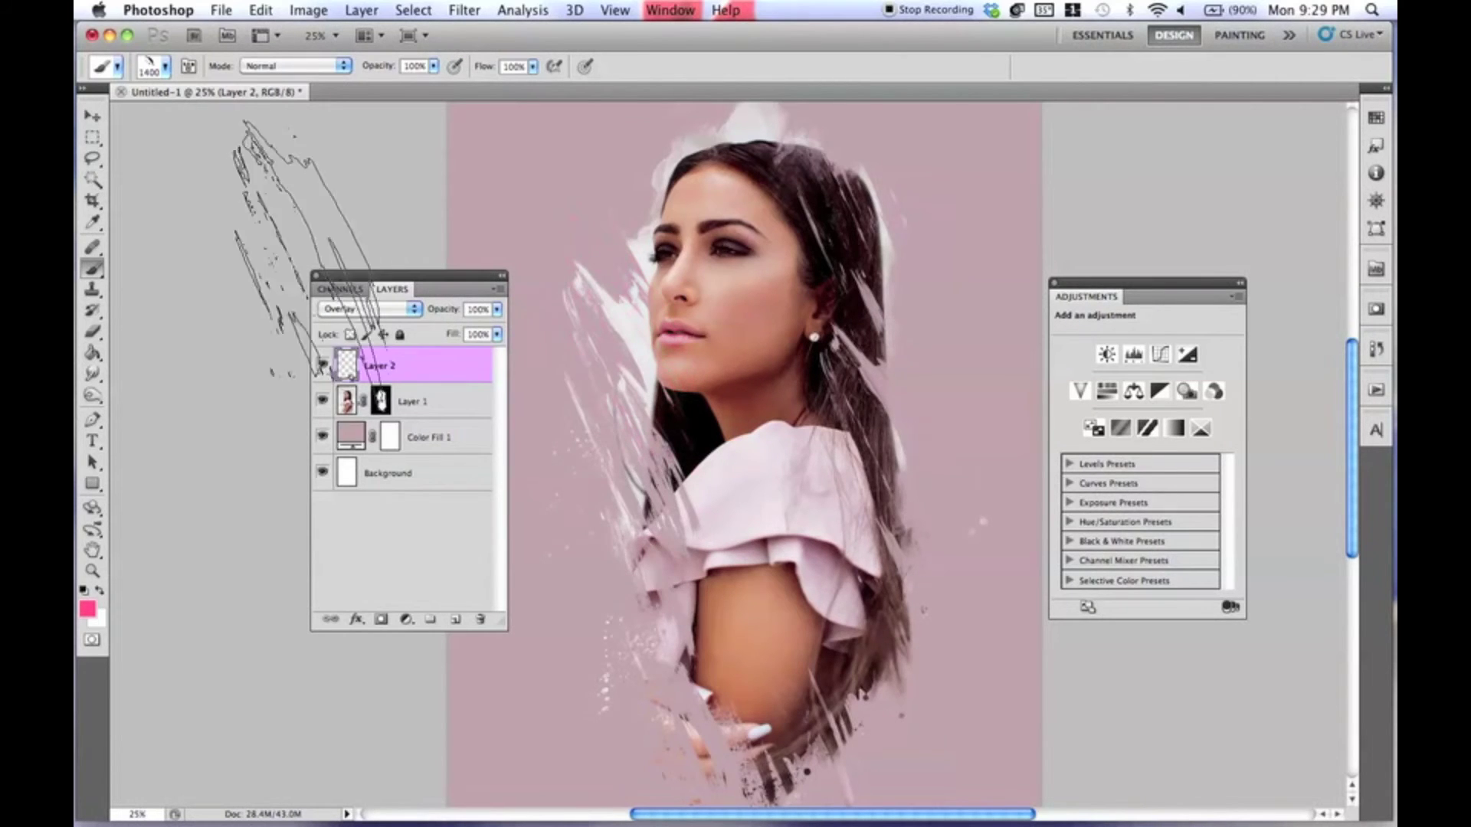
left_click(363, 309)
left_click(345, 252)
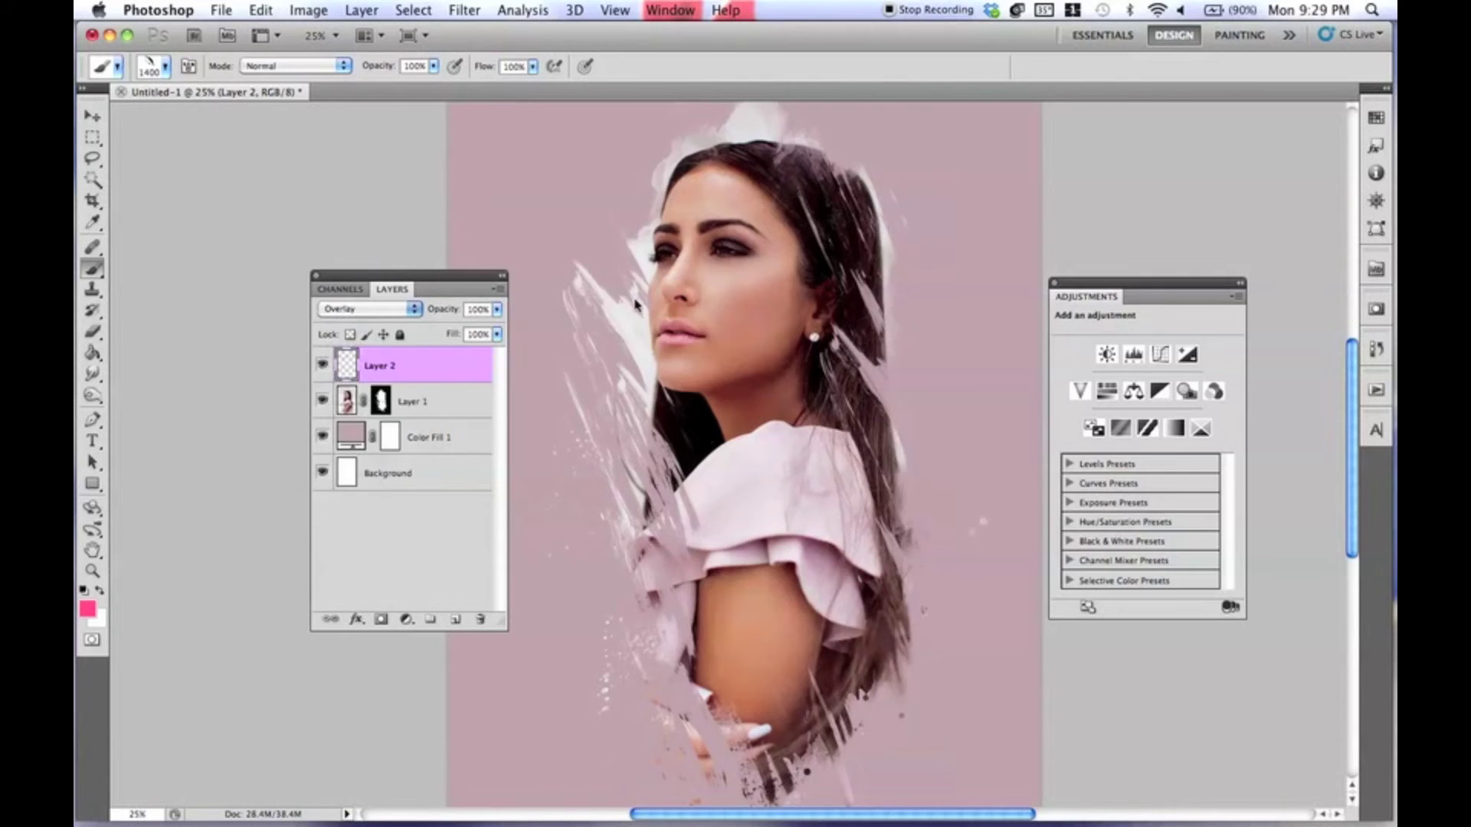
left_click(648, 310)
key("super+z")
Step: With a larger splatter brush, stamp pink streaks left of the face, over the hair, lower arm and head
left_click(628, 393)
key("bracketright")
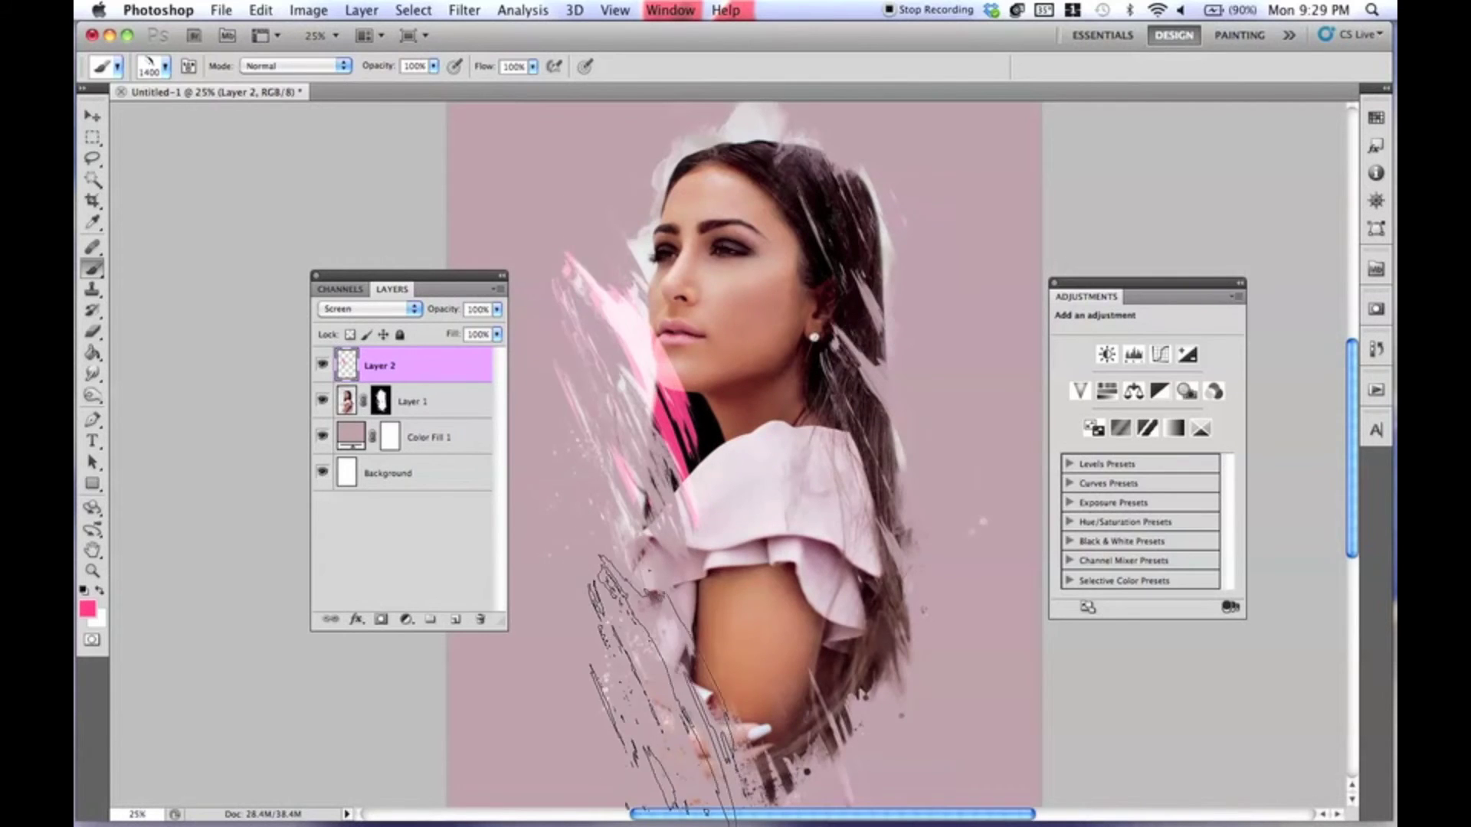
key("bracketright")
left_click(839, 406)
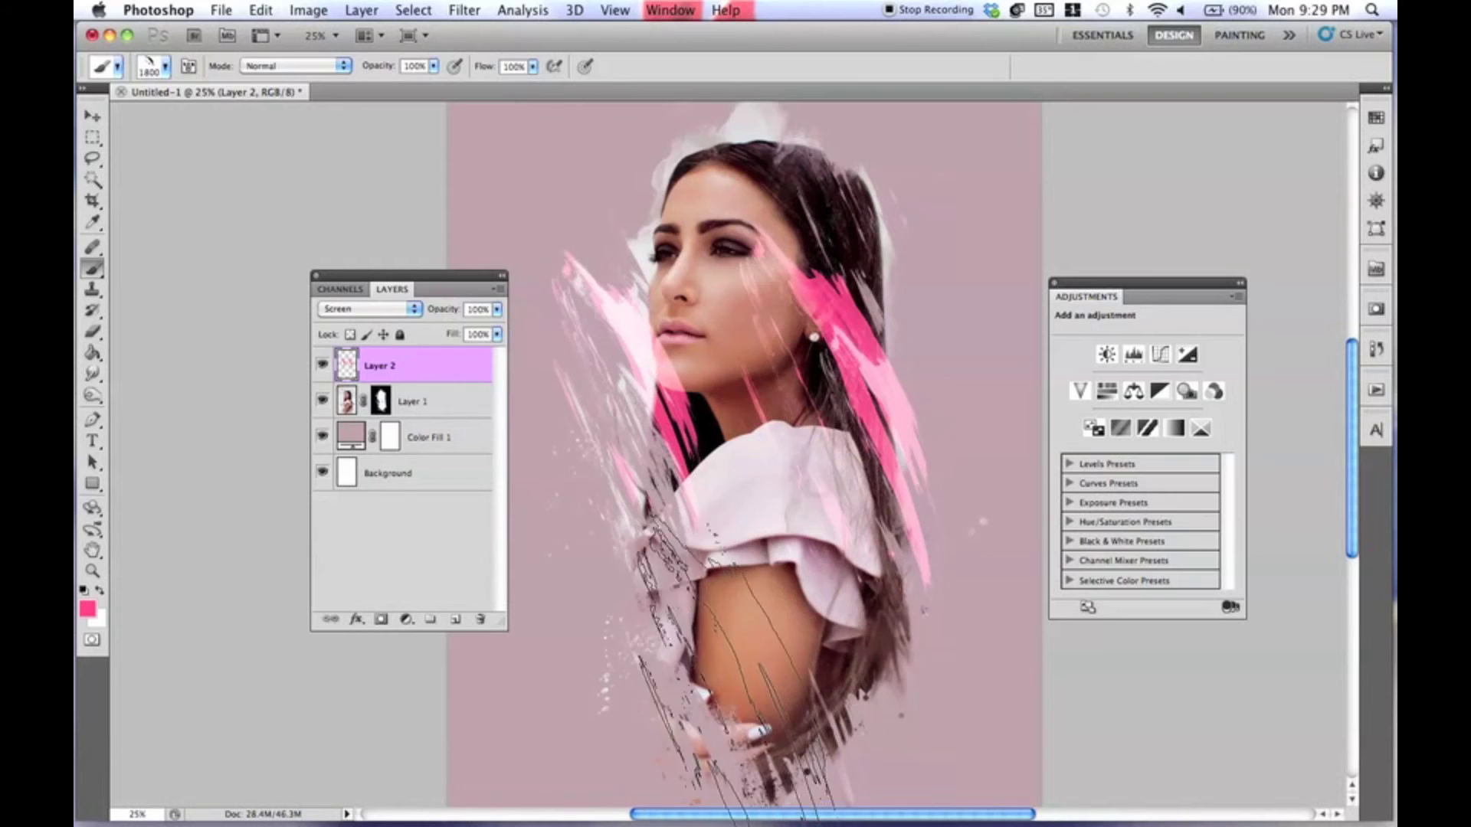
left_click(678, 682)
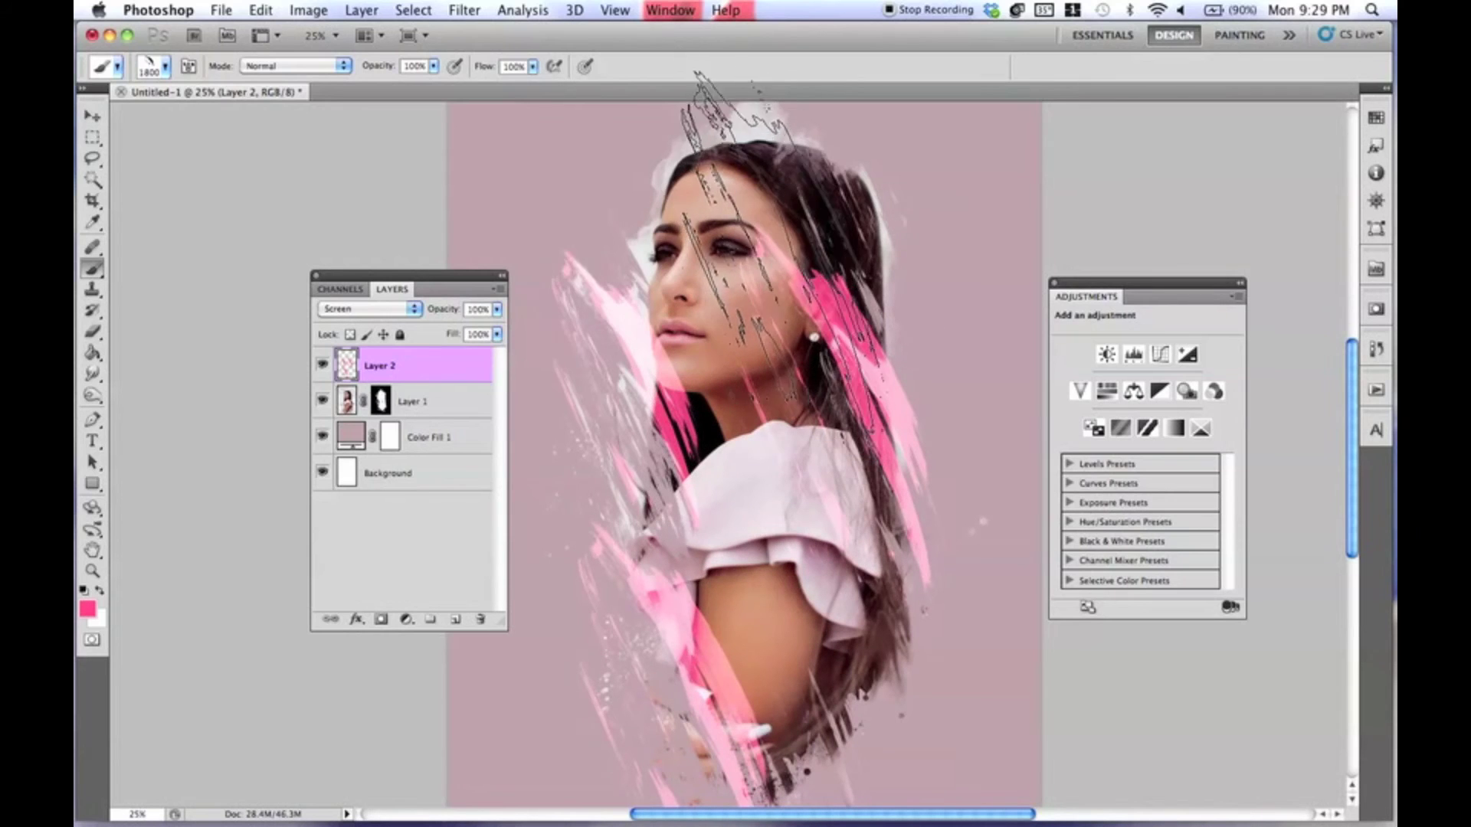
left_click(774, 245)
left_click(92, 331)
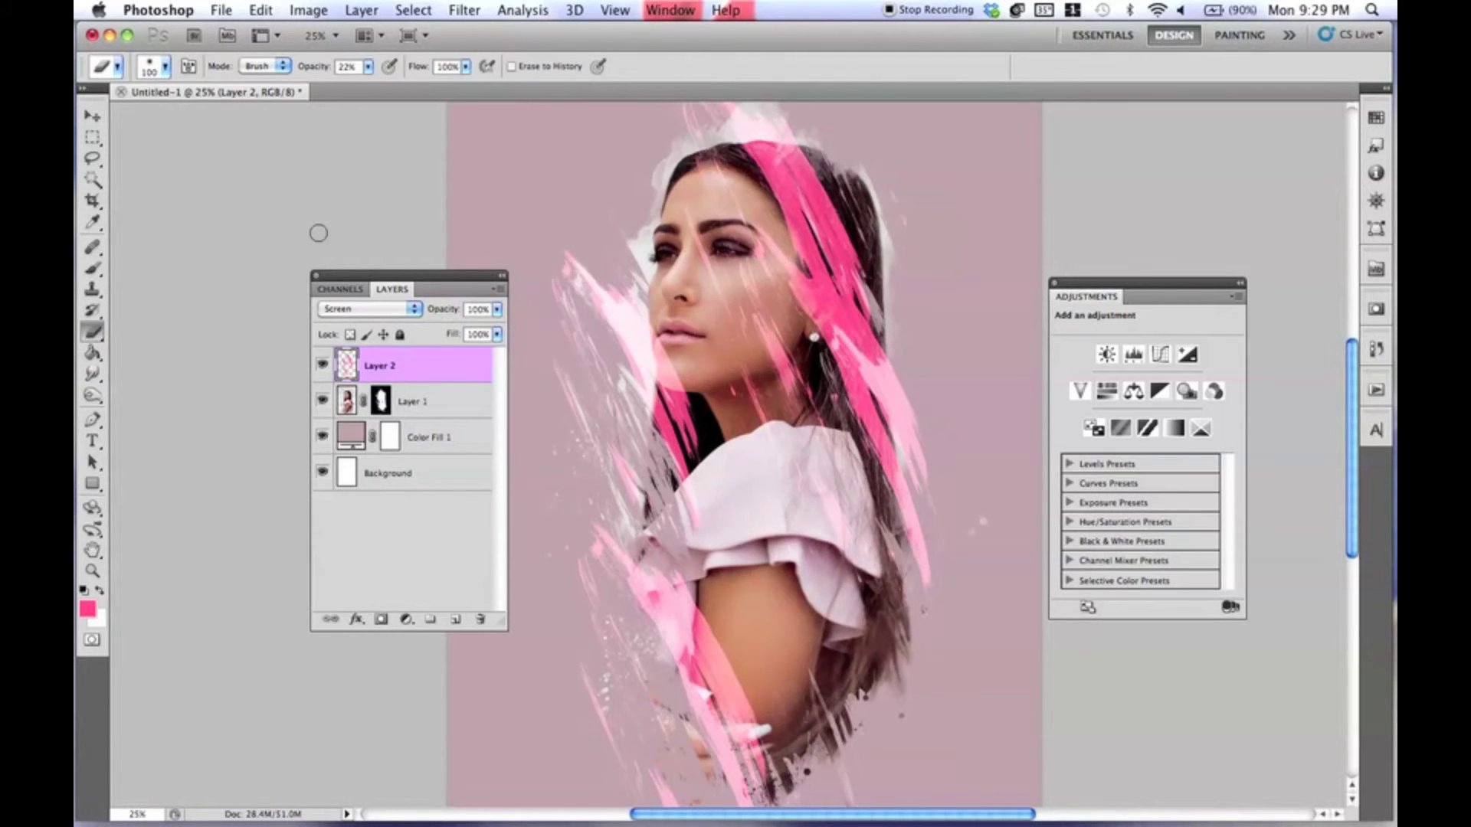
Step: Give the Eraser a large streaky brush at 99% opacity
left_click(159, 71)
left_click_drag(385, 197, 390, 354)
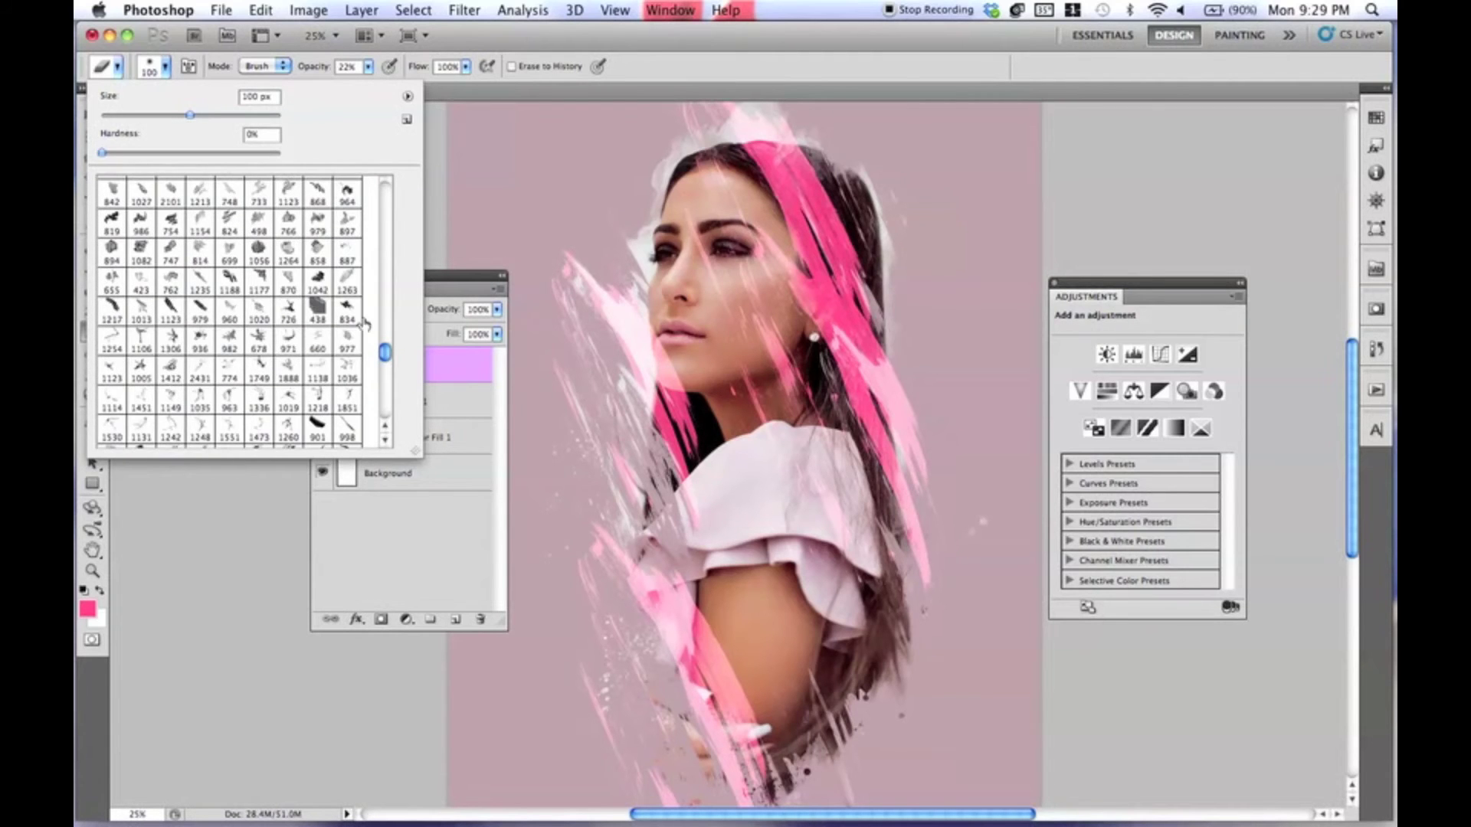
double_click(315, 197)
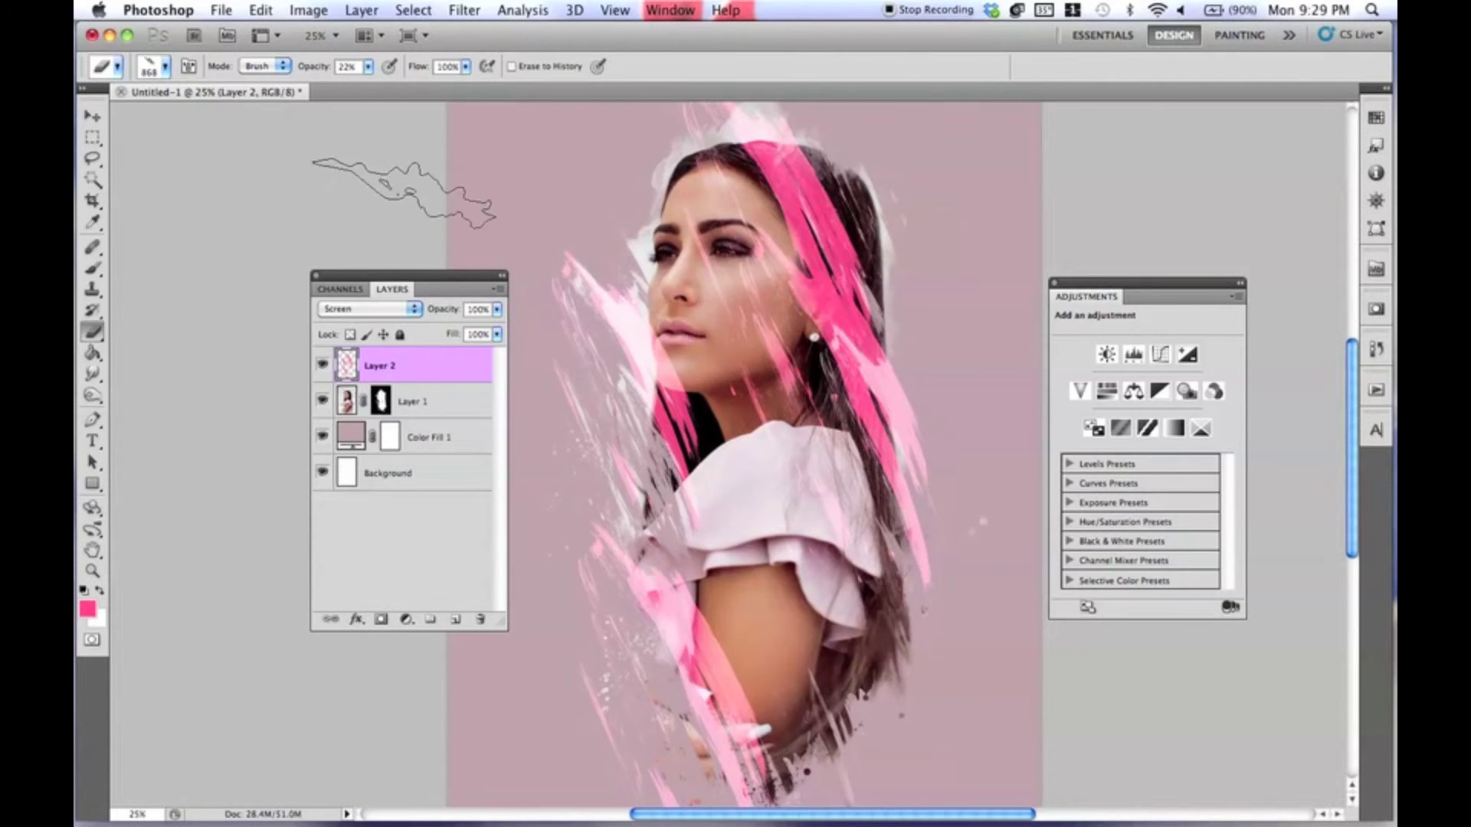
left_click(157, 67)
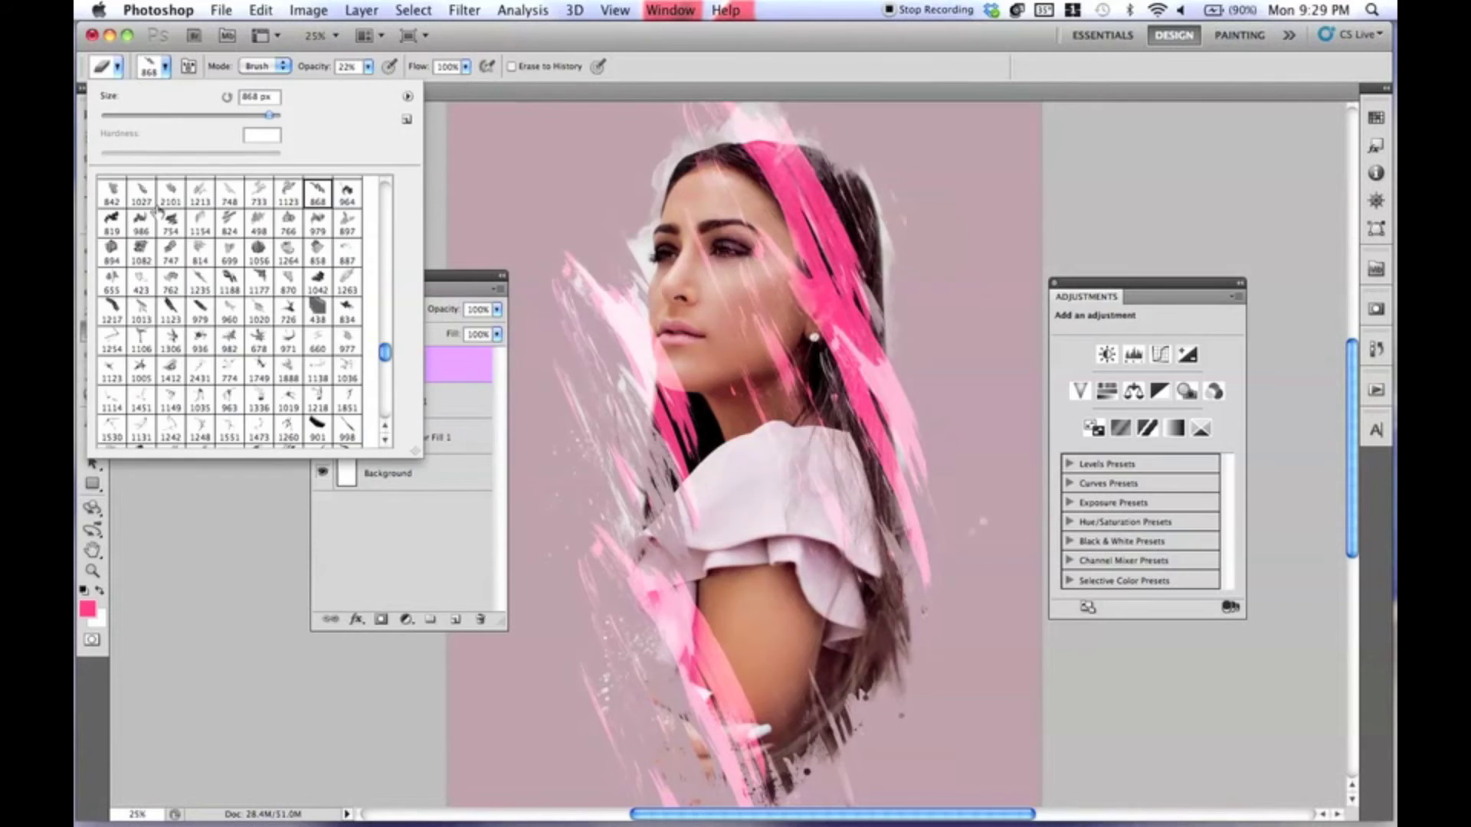
double_click(170, 318)
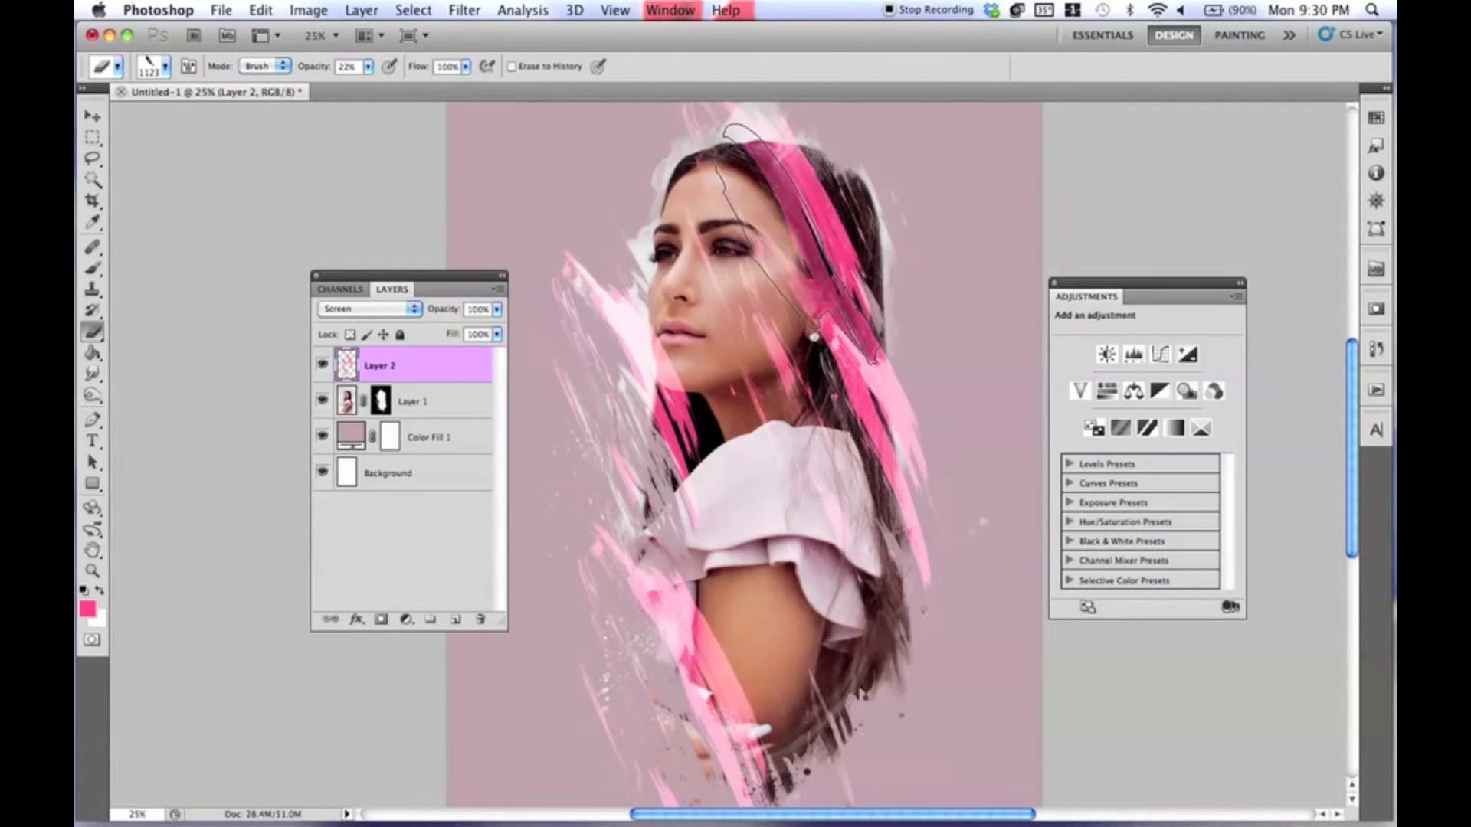
key("9")
key("9")
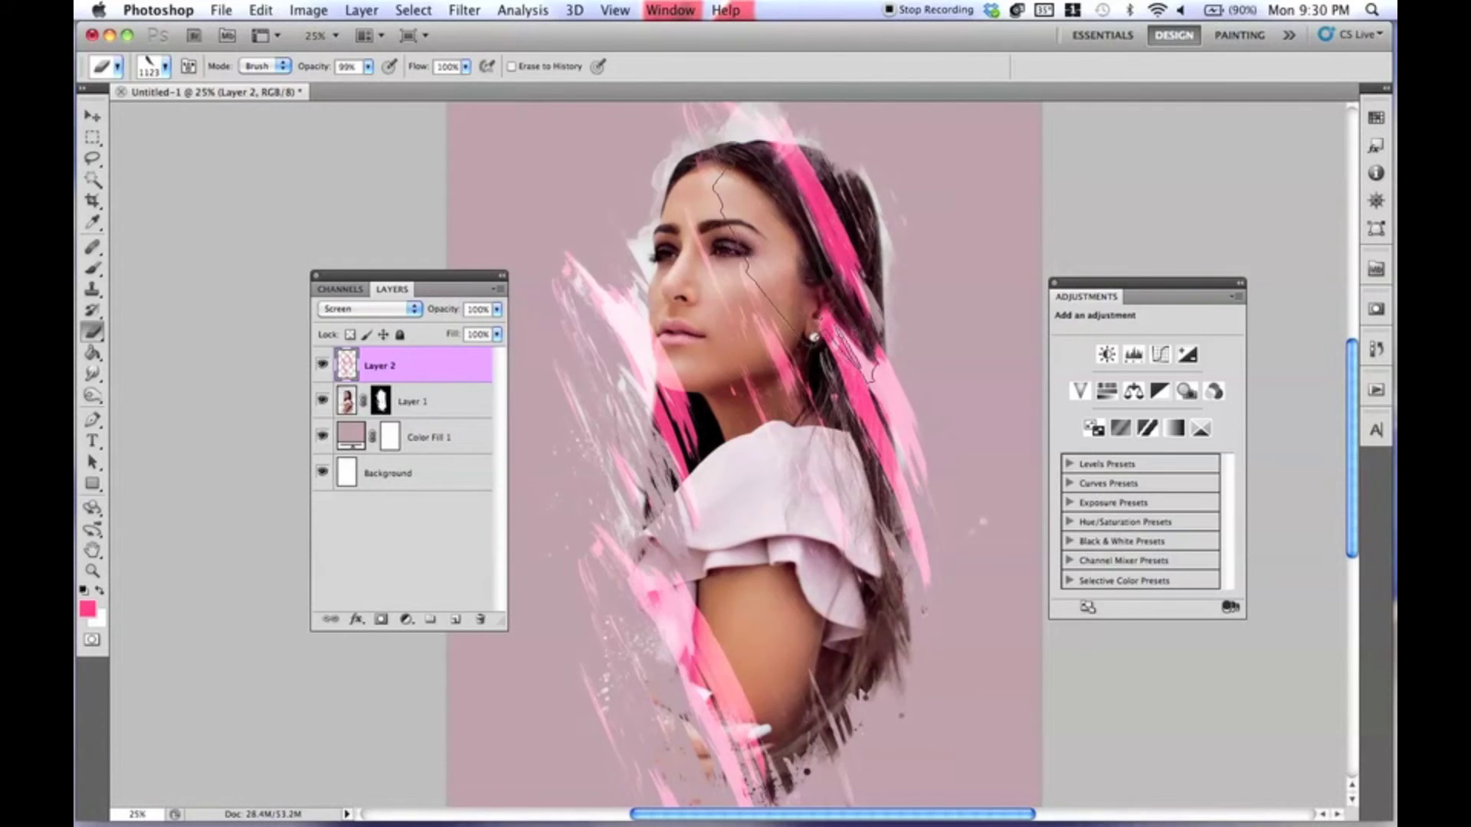
Step: Erase the pink streaks over her hair, face and chin
left_click(838, 330)
left_click(852, 251)
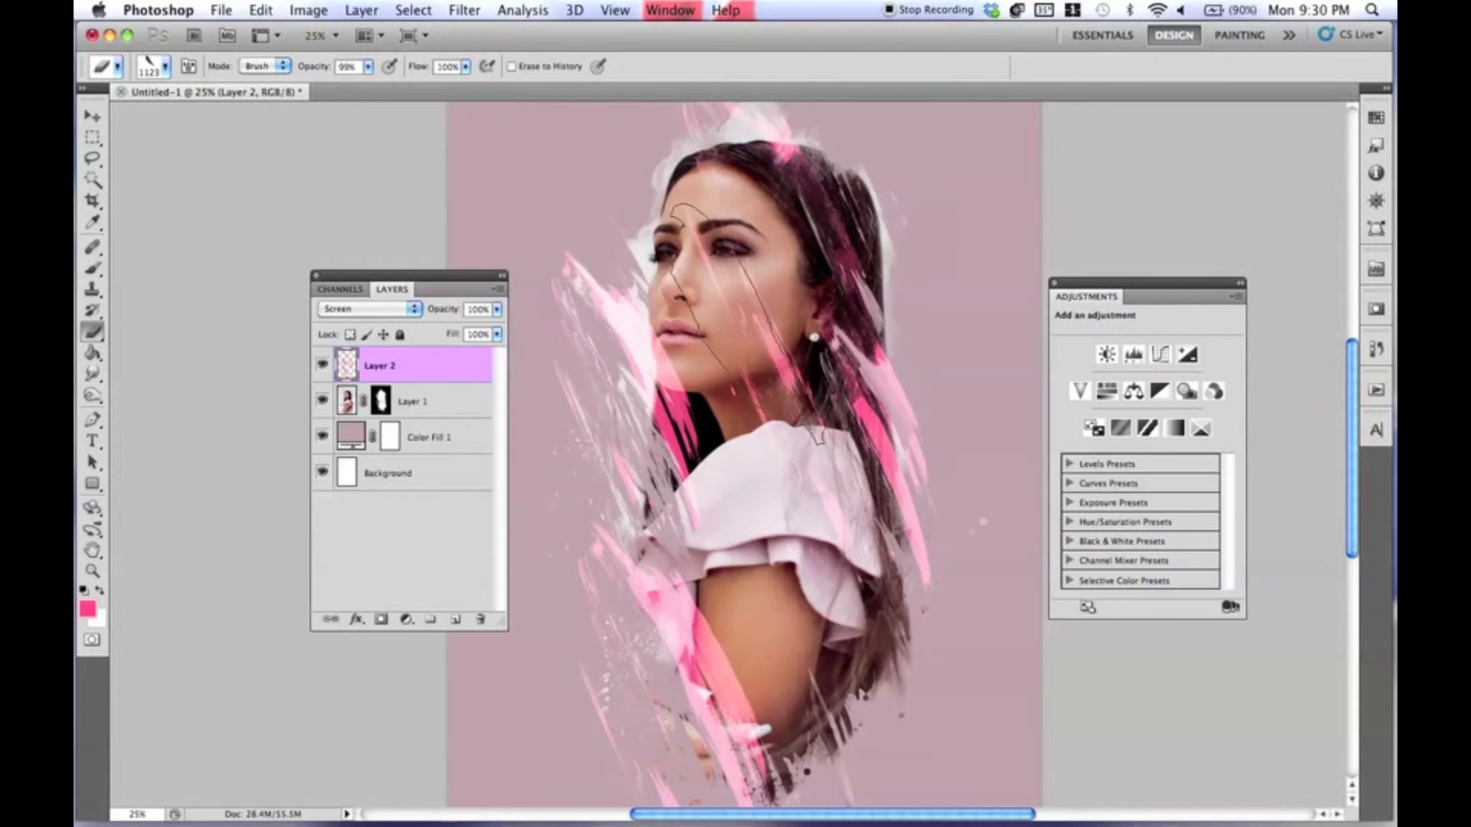
left_click(749, 324)
left_click(684, 370)
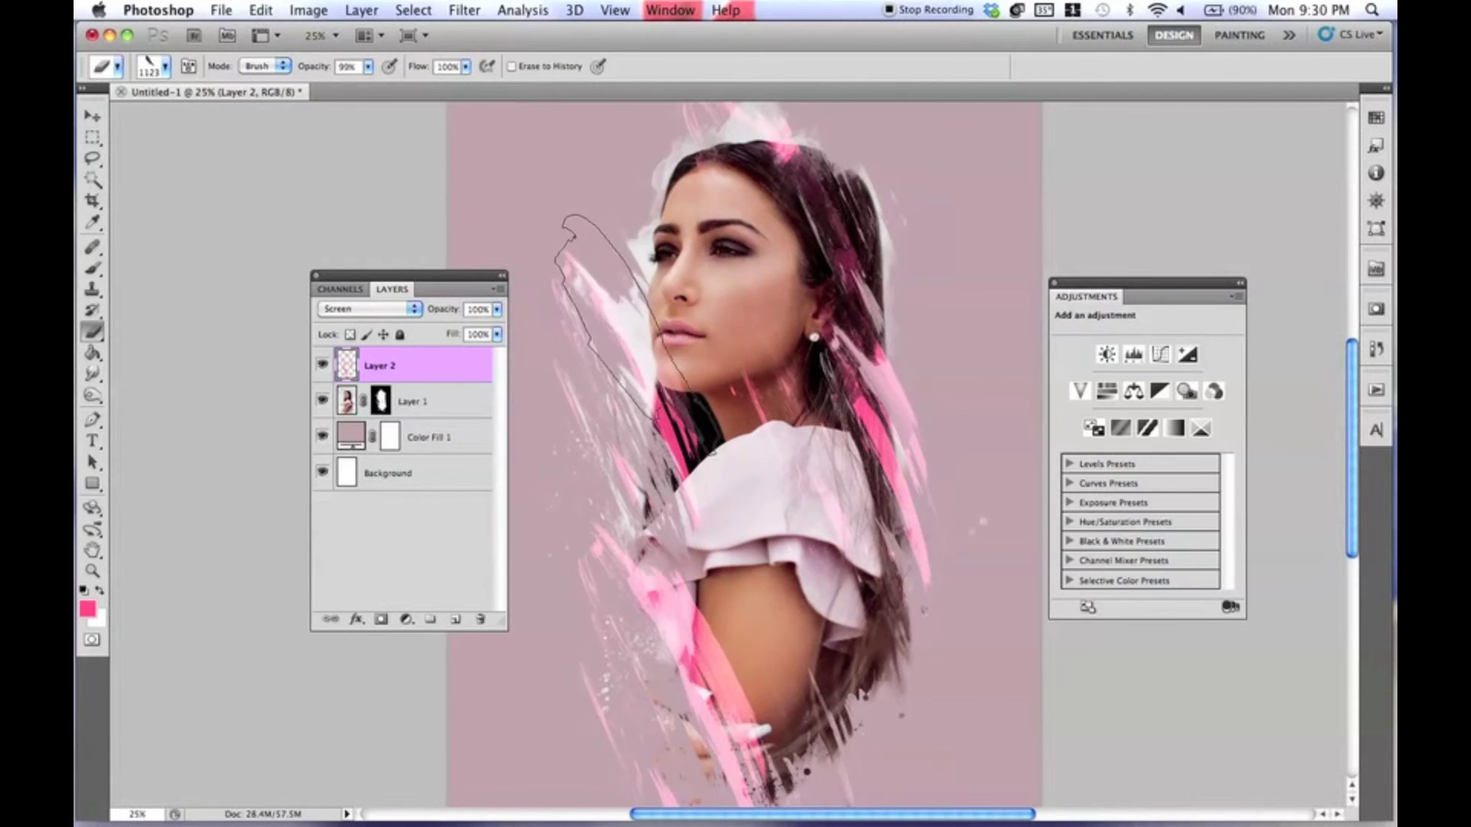
scroll(675, 536, "down", 3)
scroll(674, 536, "right", 2)
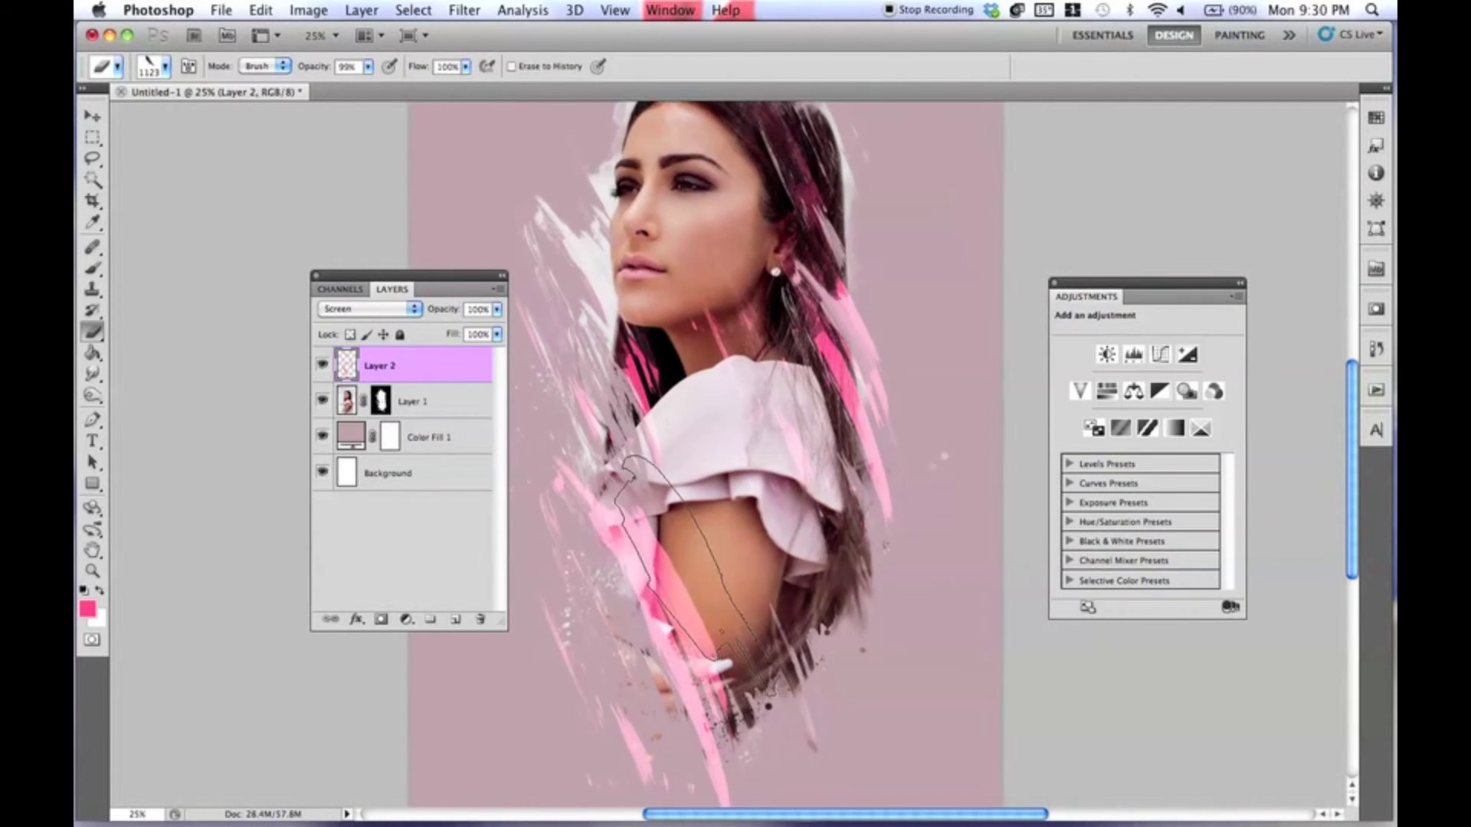
scroll(843, 429, "up", 5)
scroll(842, 430, "right", 1)
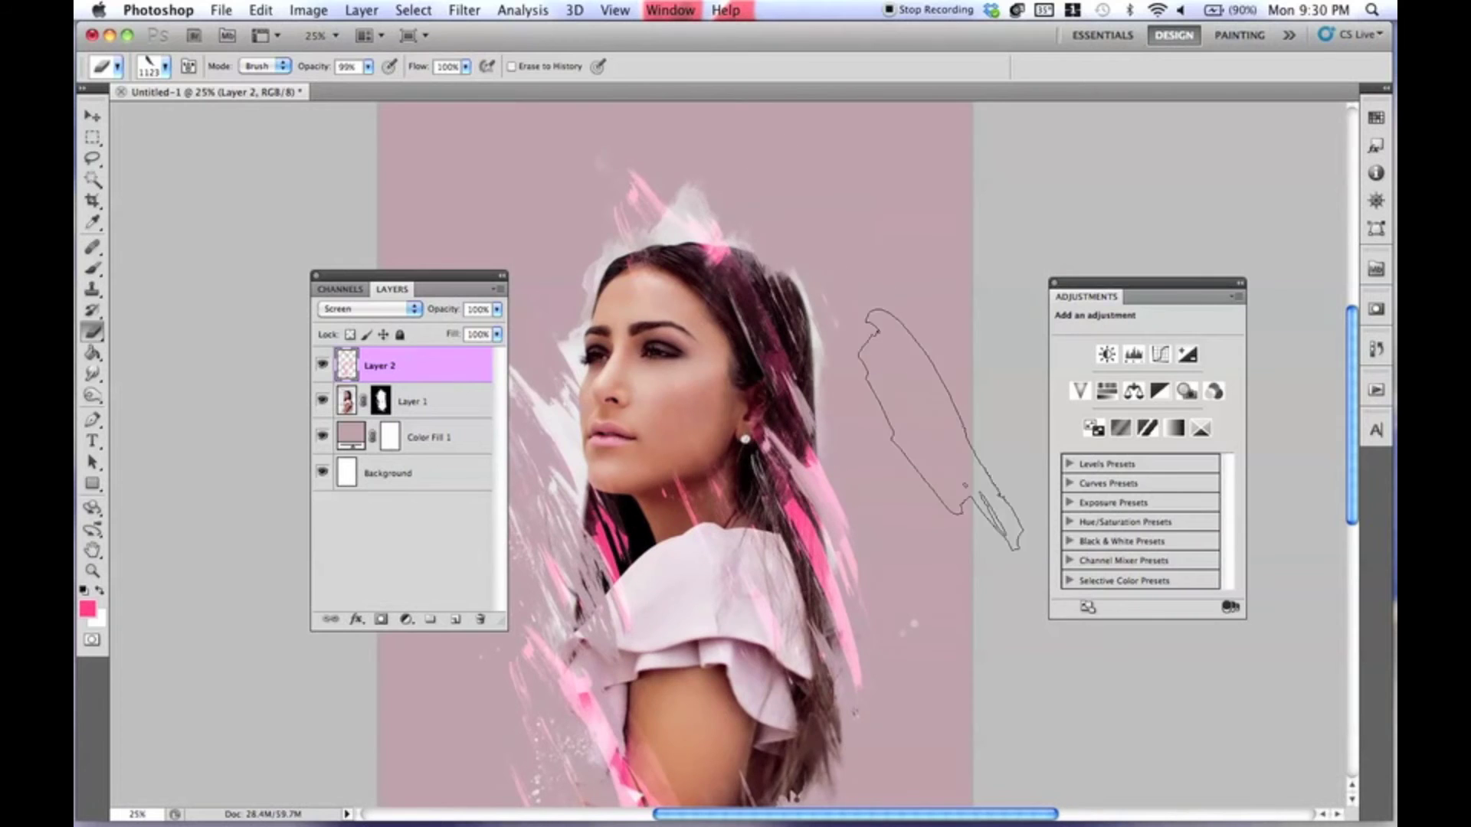
scroll(941, 430, "down", 3)
scroll(941, 430, "left", 2)
Step: Create Layer 3 and try the 1131 splatter brush, undoing its stamp on the sleeve
key("super+shift+n")
key("Return")
key("b")
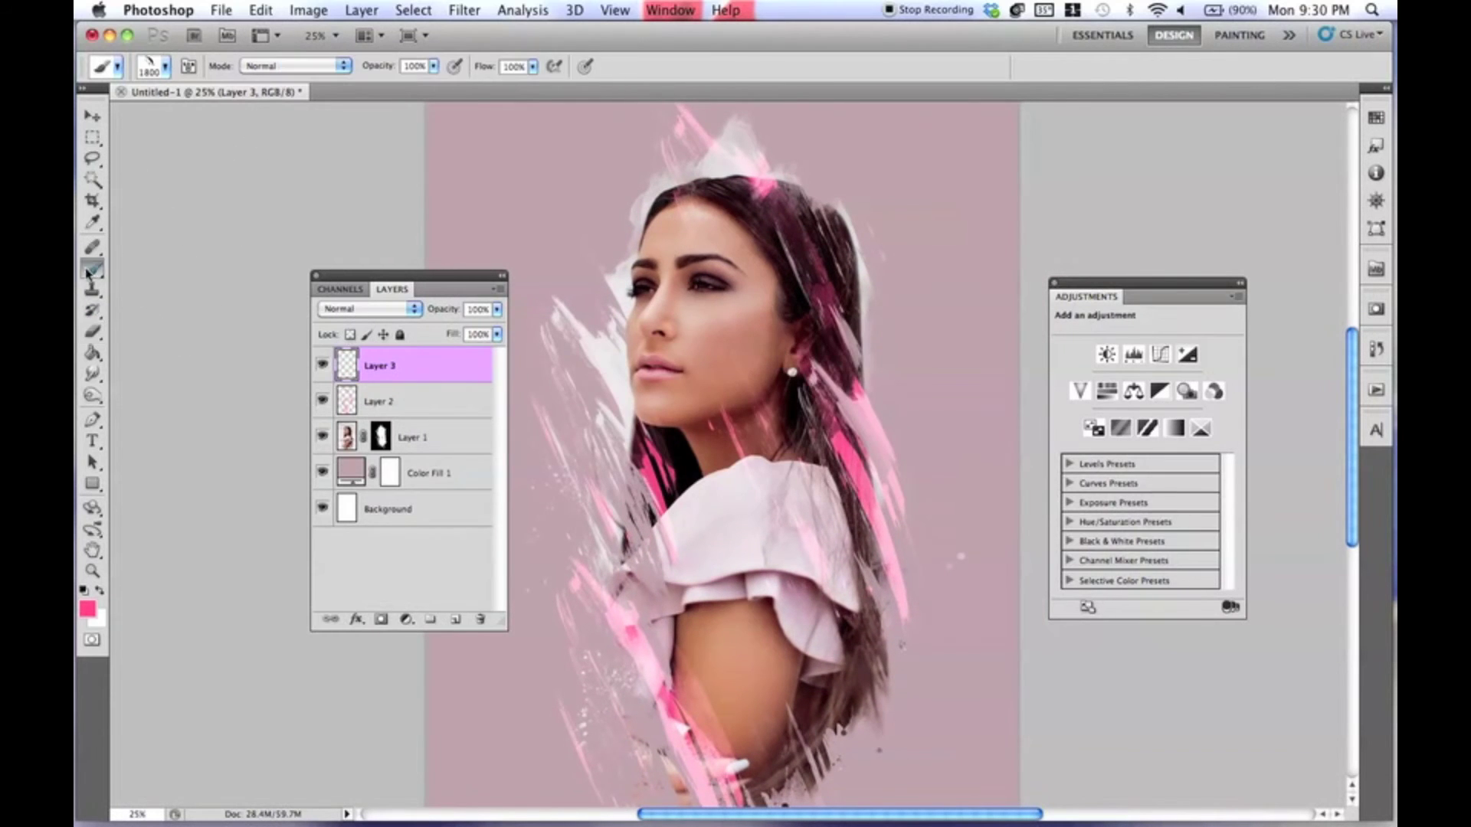
left_click(150, 71)
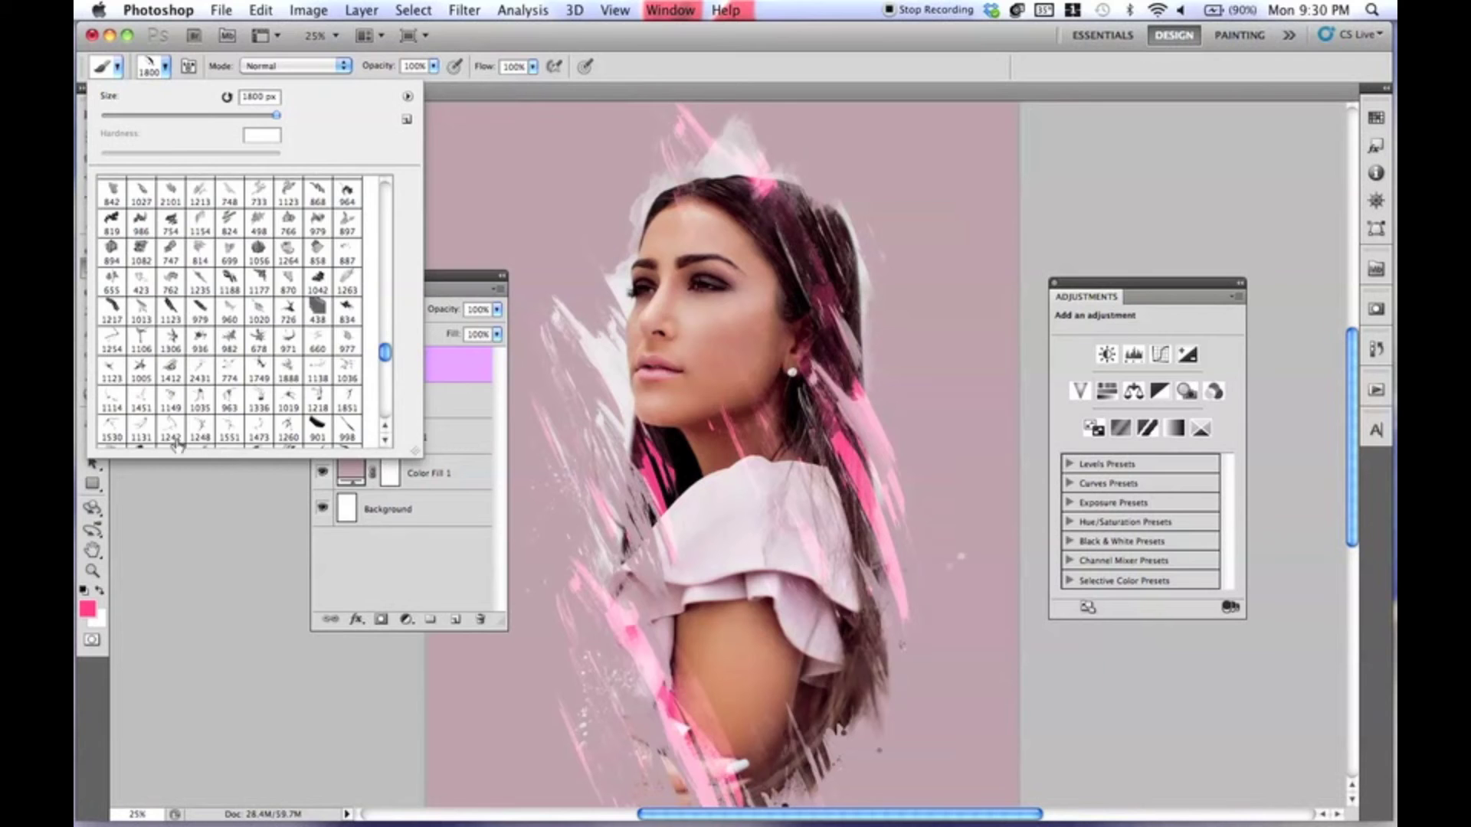
double_click(135, 431)
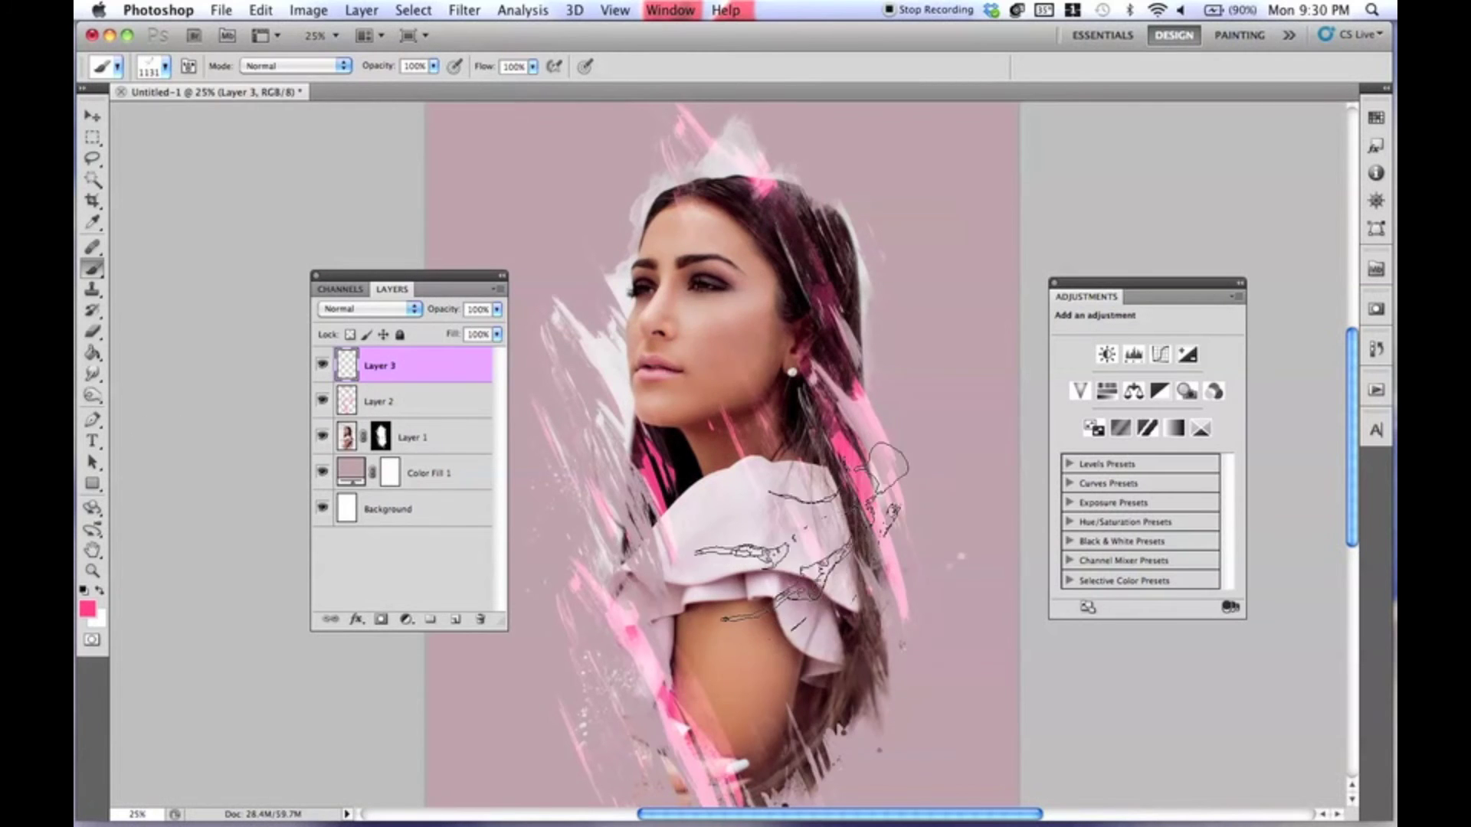
key("super+z")
Step: Load the 1851 px splatter brush instead
mouse_move(713, 521)
left_mouse_down()
mouse_move(703, 328)
mouse_move(715, 477)
left_mouse_up()
left_click(150, 69)
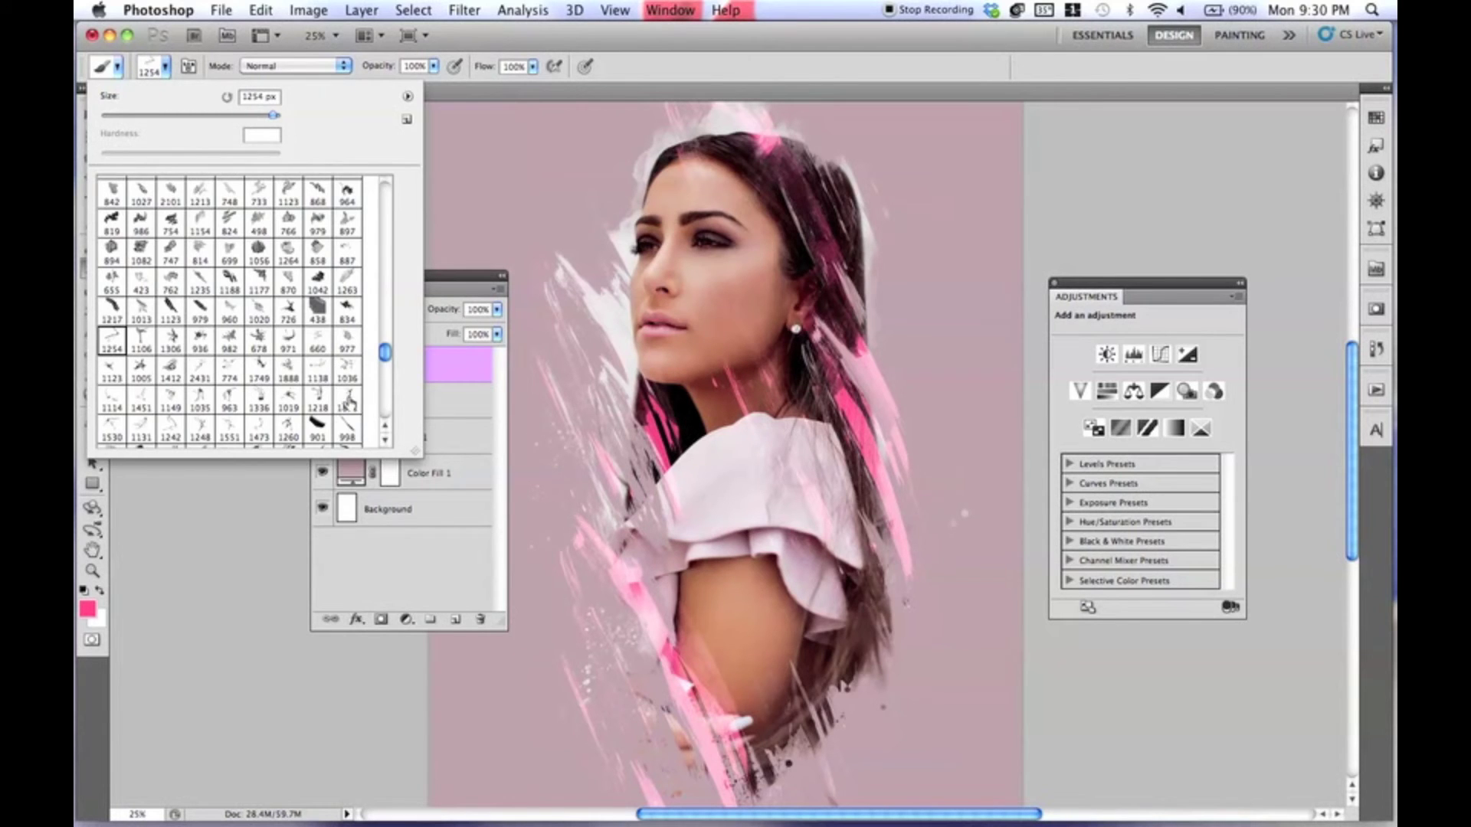
double_click(345, 405)
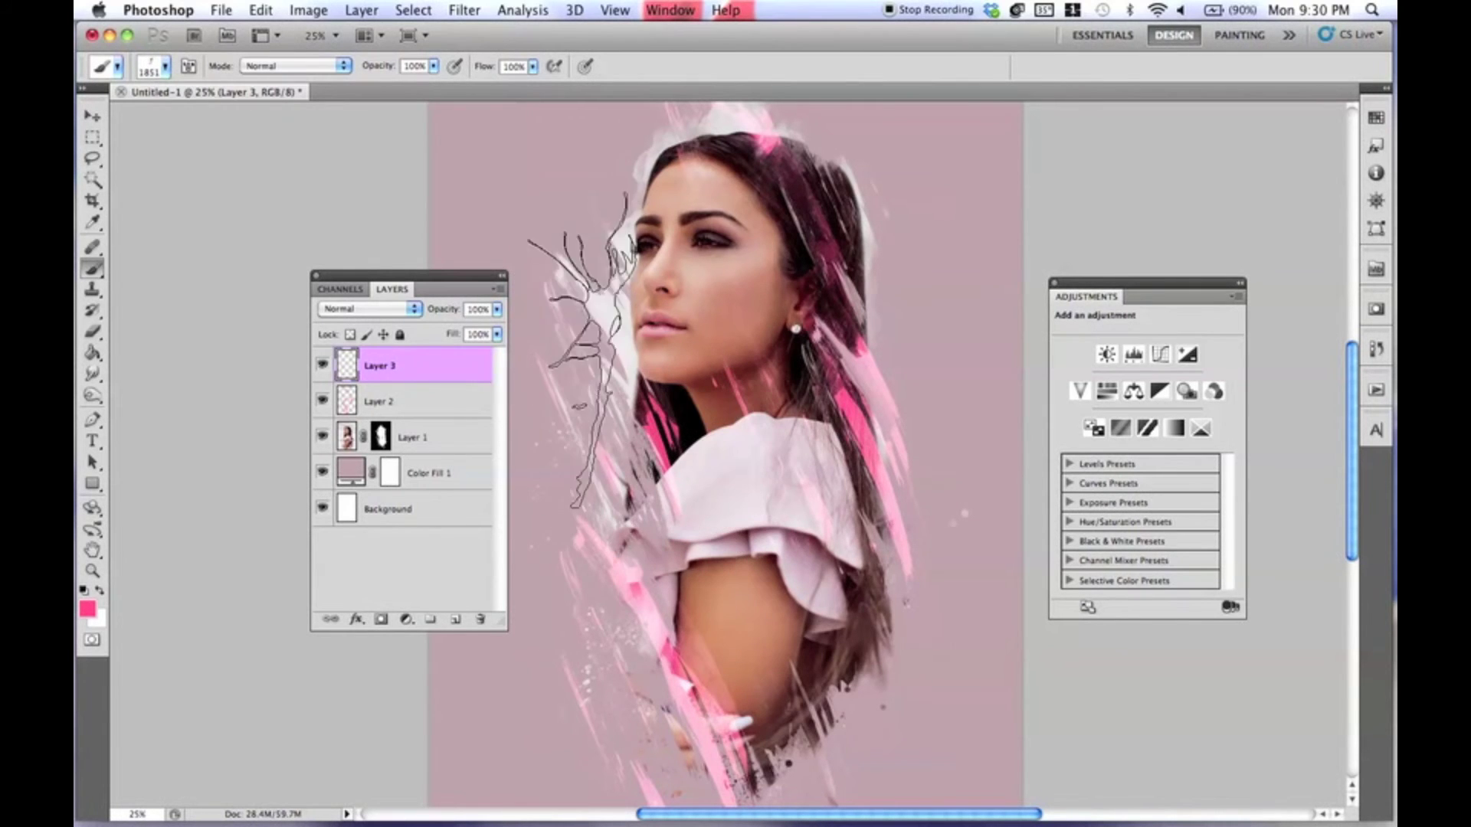
left_click(368, 308)
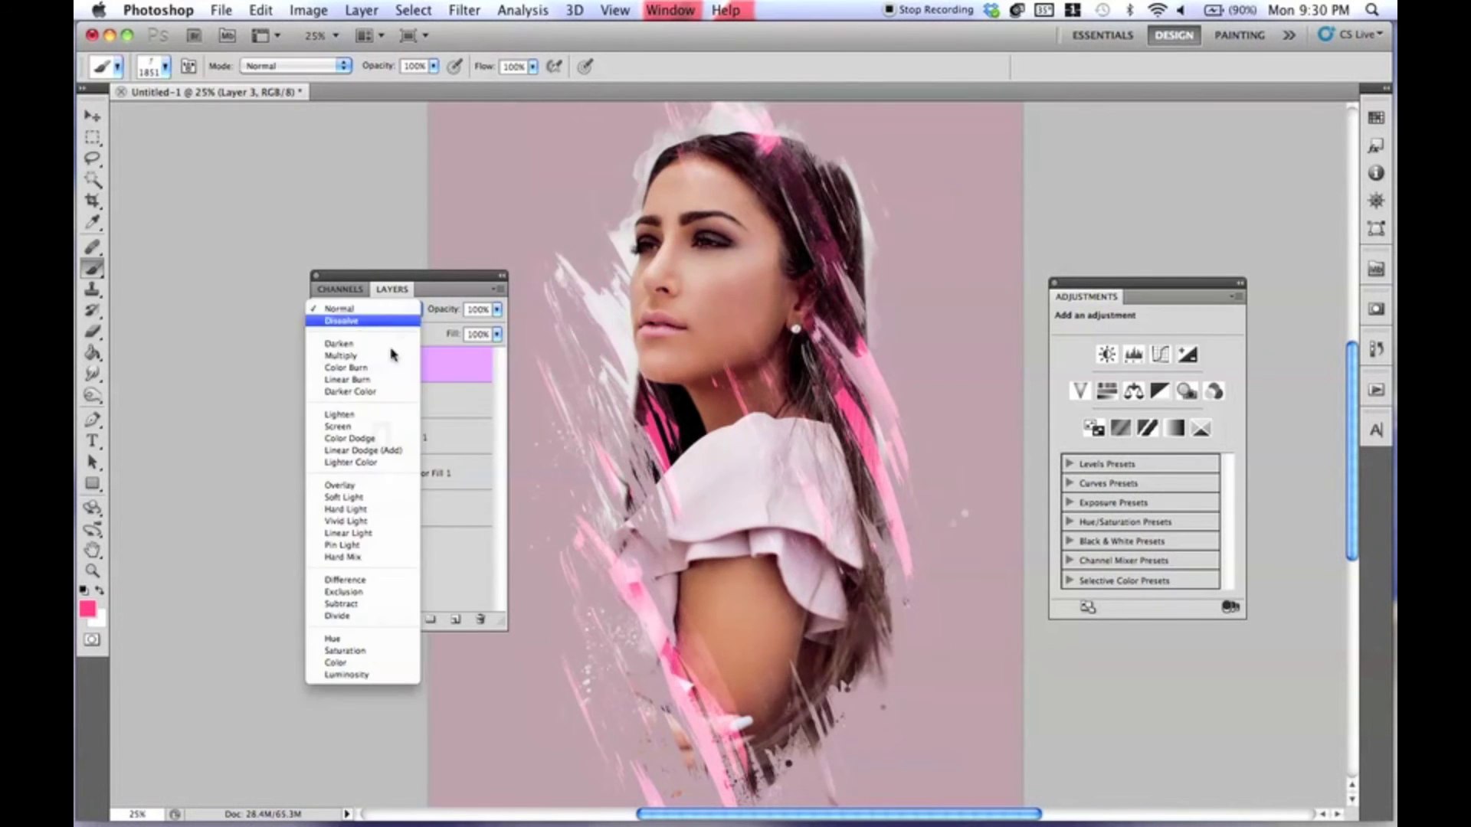
Step: Set Layer 3 to Hard Light and try splatter brushes 1213 and 791 with a pink stamp by the neck
left_click(384, 508)
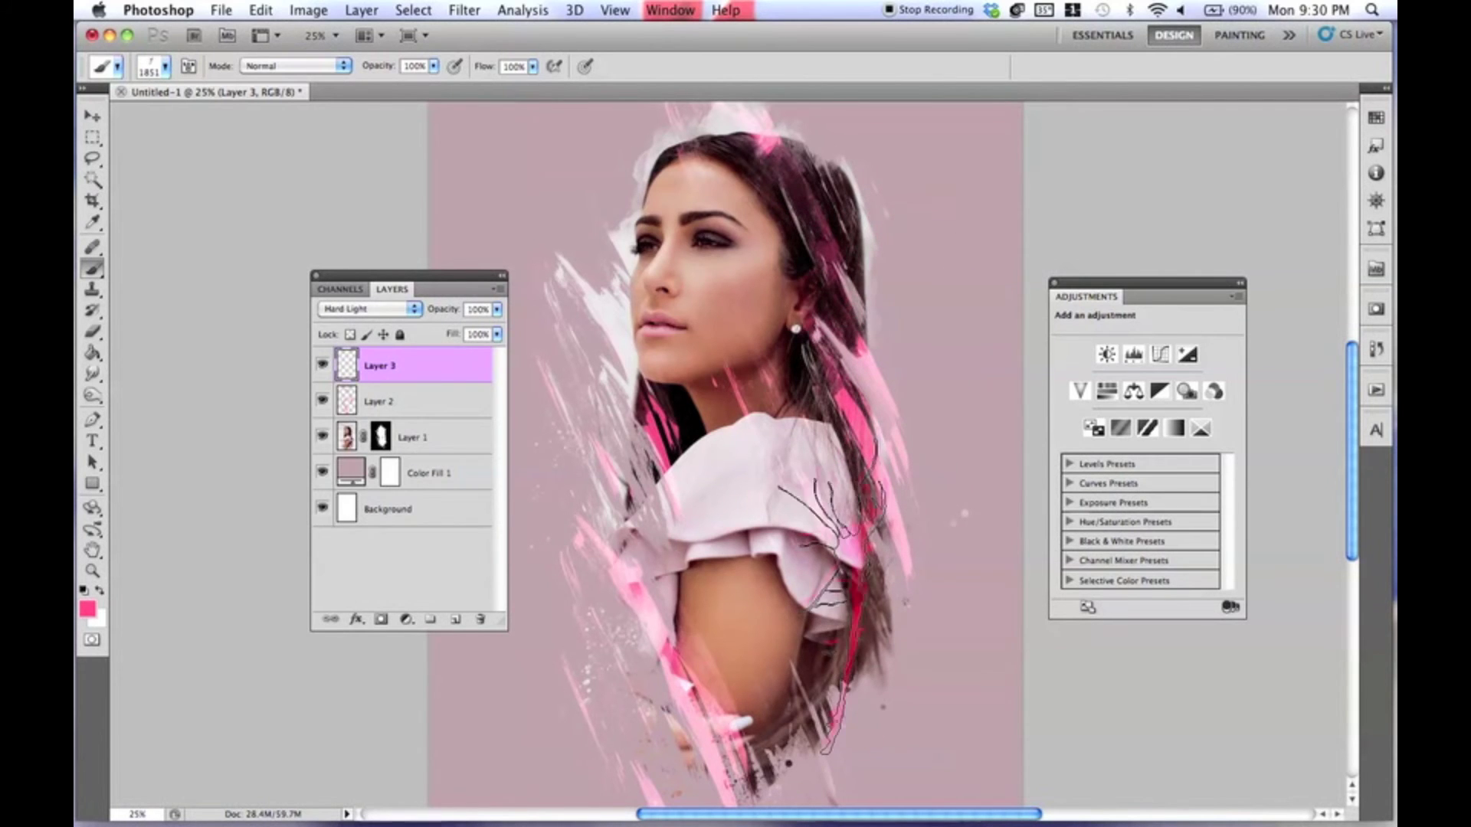
left_click(151, 69)
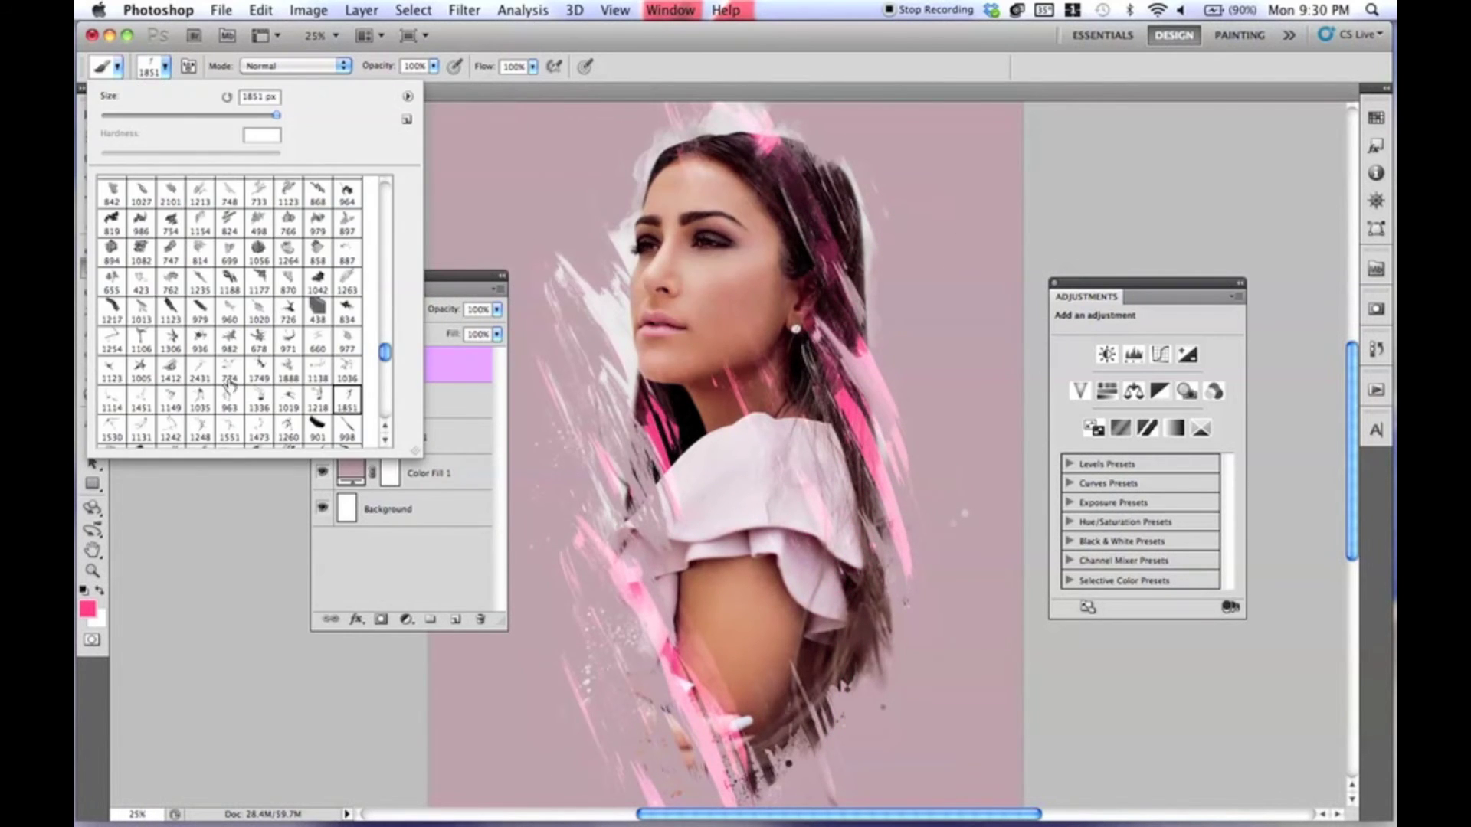
double_click(199, 196)
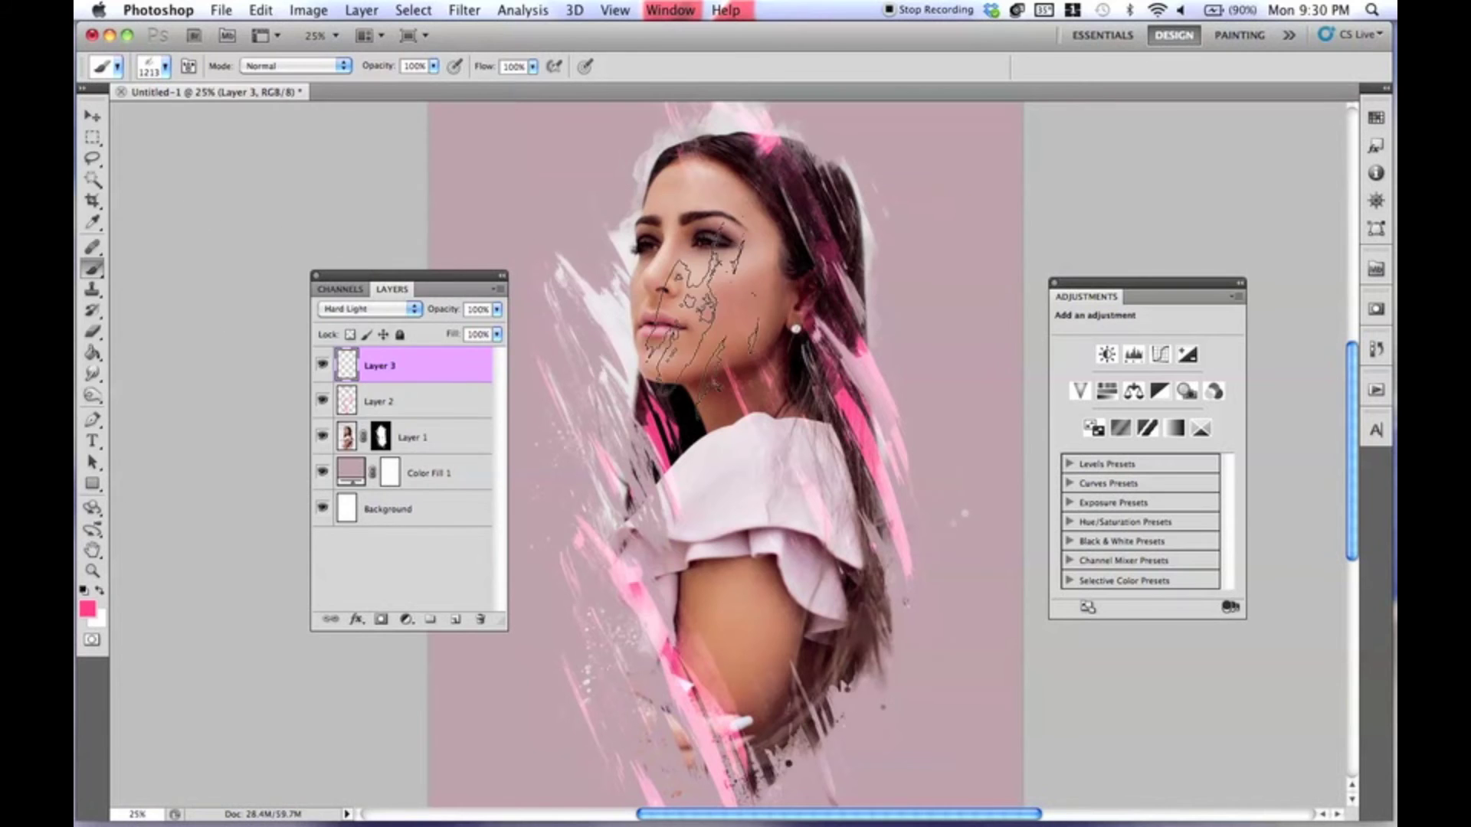
left_click(153, 67)
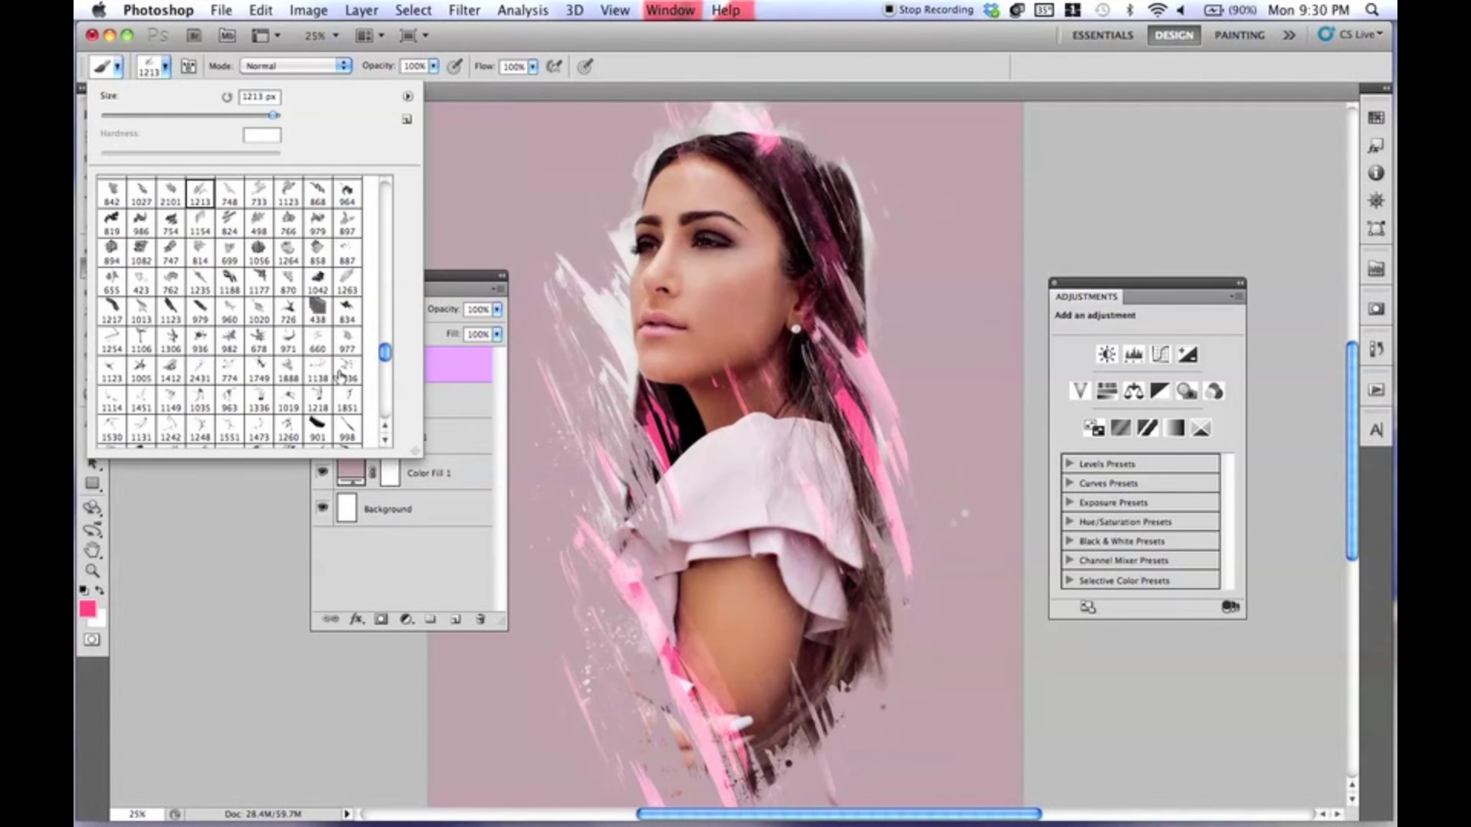
scroll(387, 357, "down", 4)
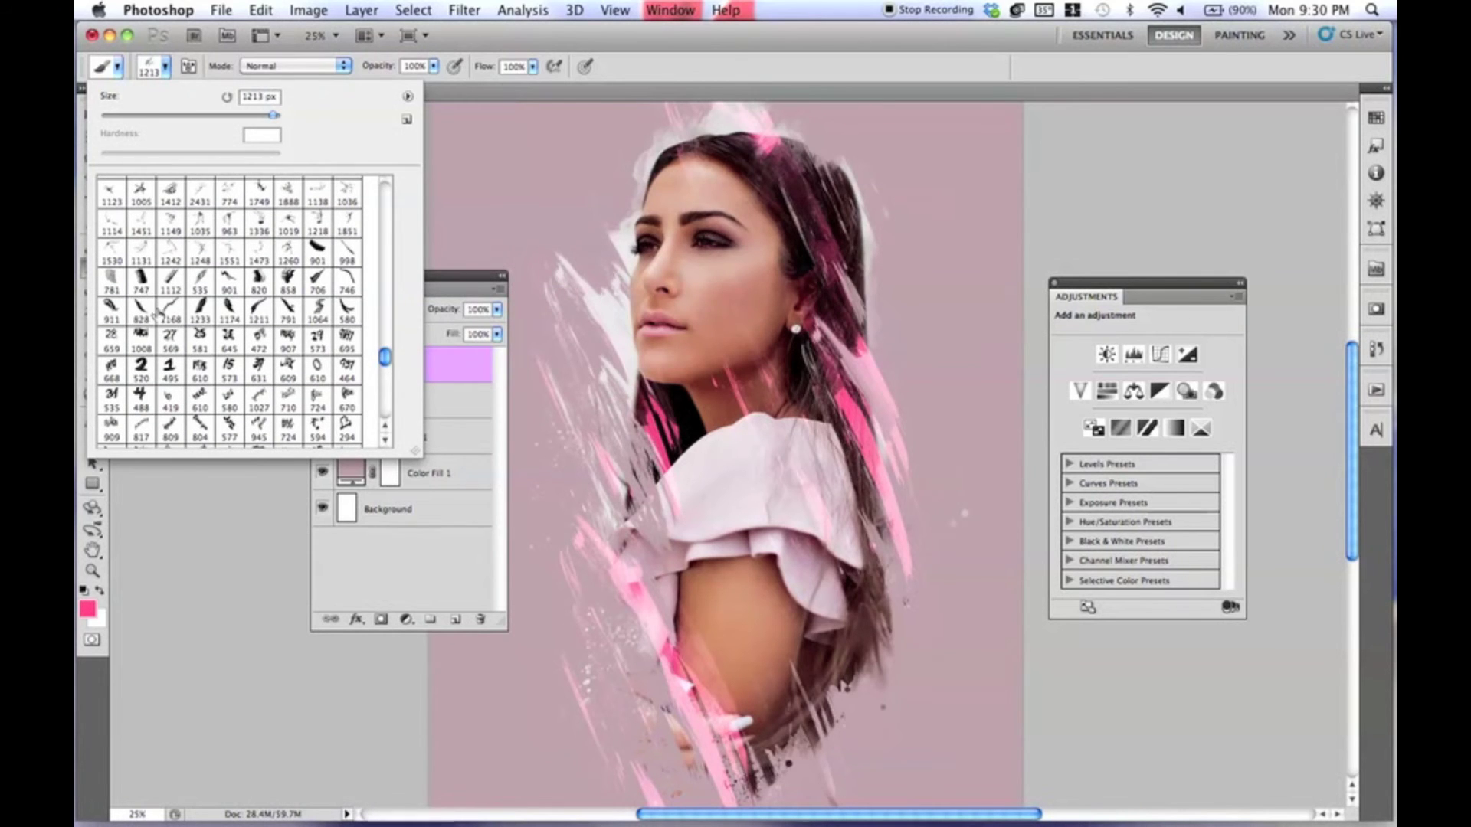
double_click(296, 317)
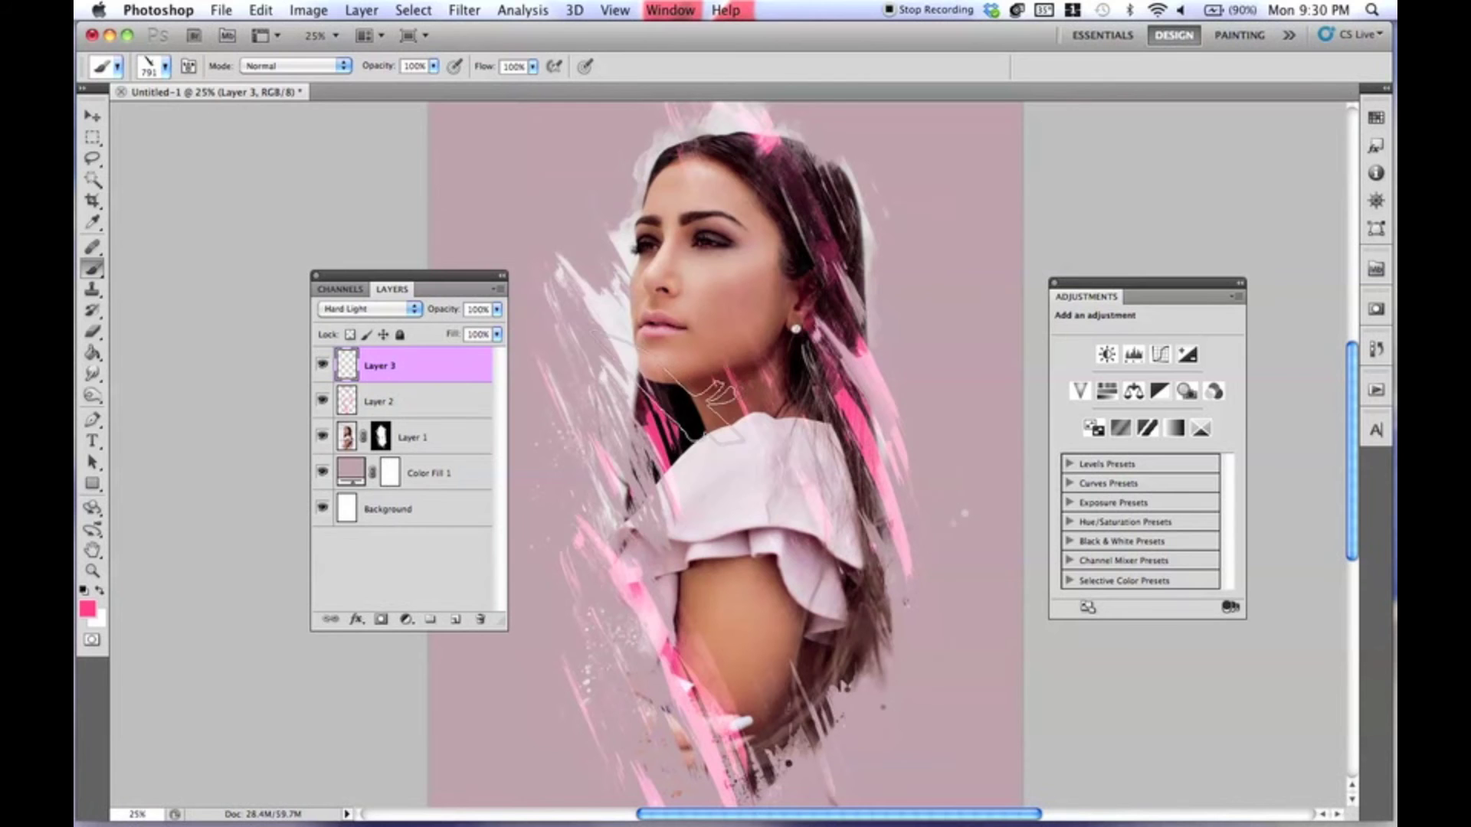
left_click(651, 408)
left_click(164, 67)
left_click_drag(387, 346, 388, 394)
Step: Load the 1807 splatter brush; stamp pink by the shoulder and white by the arm and face
double_click(230, 390)
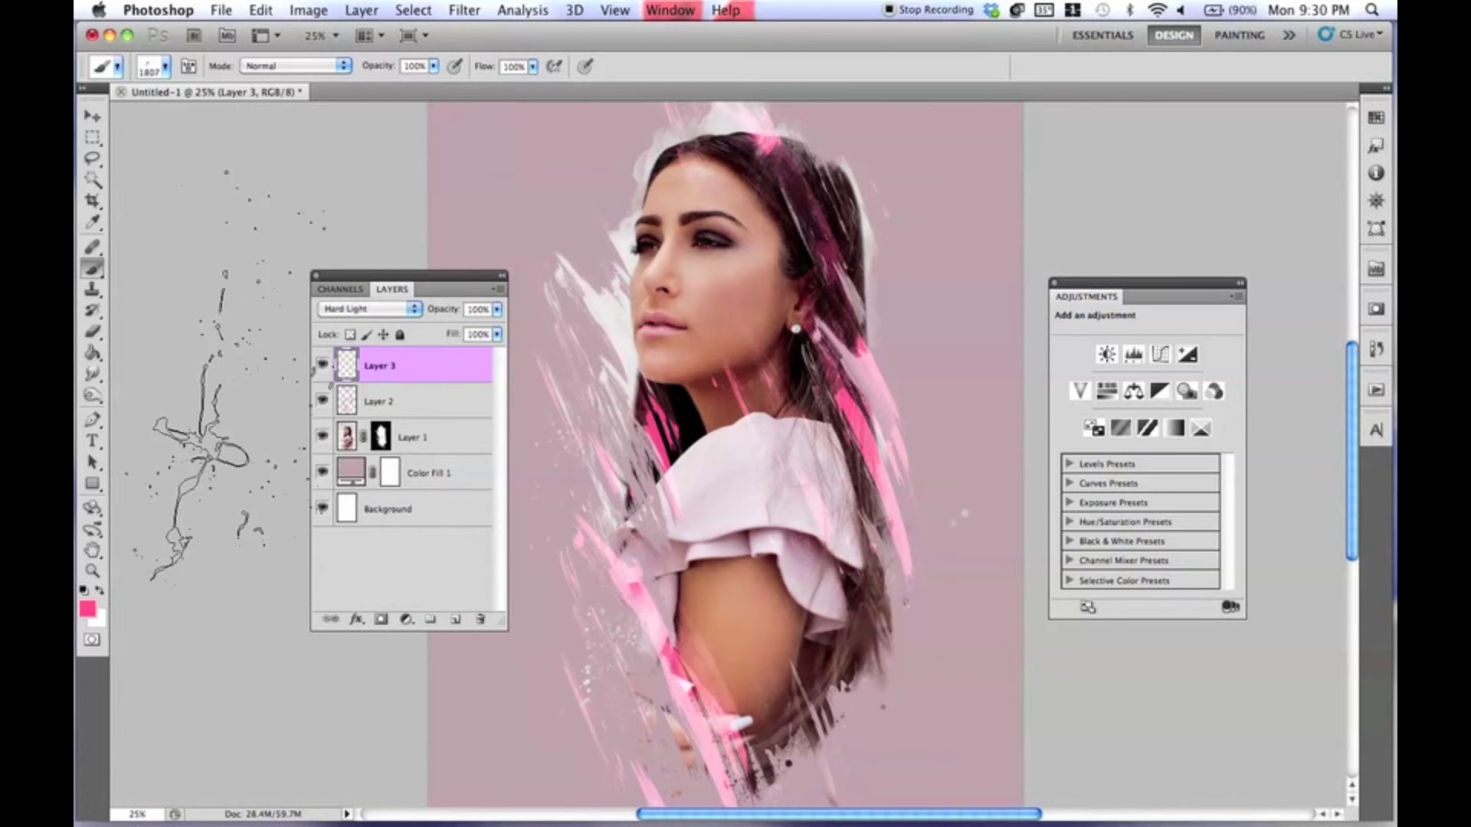
left_click(842, 590)
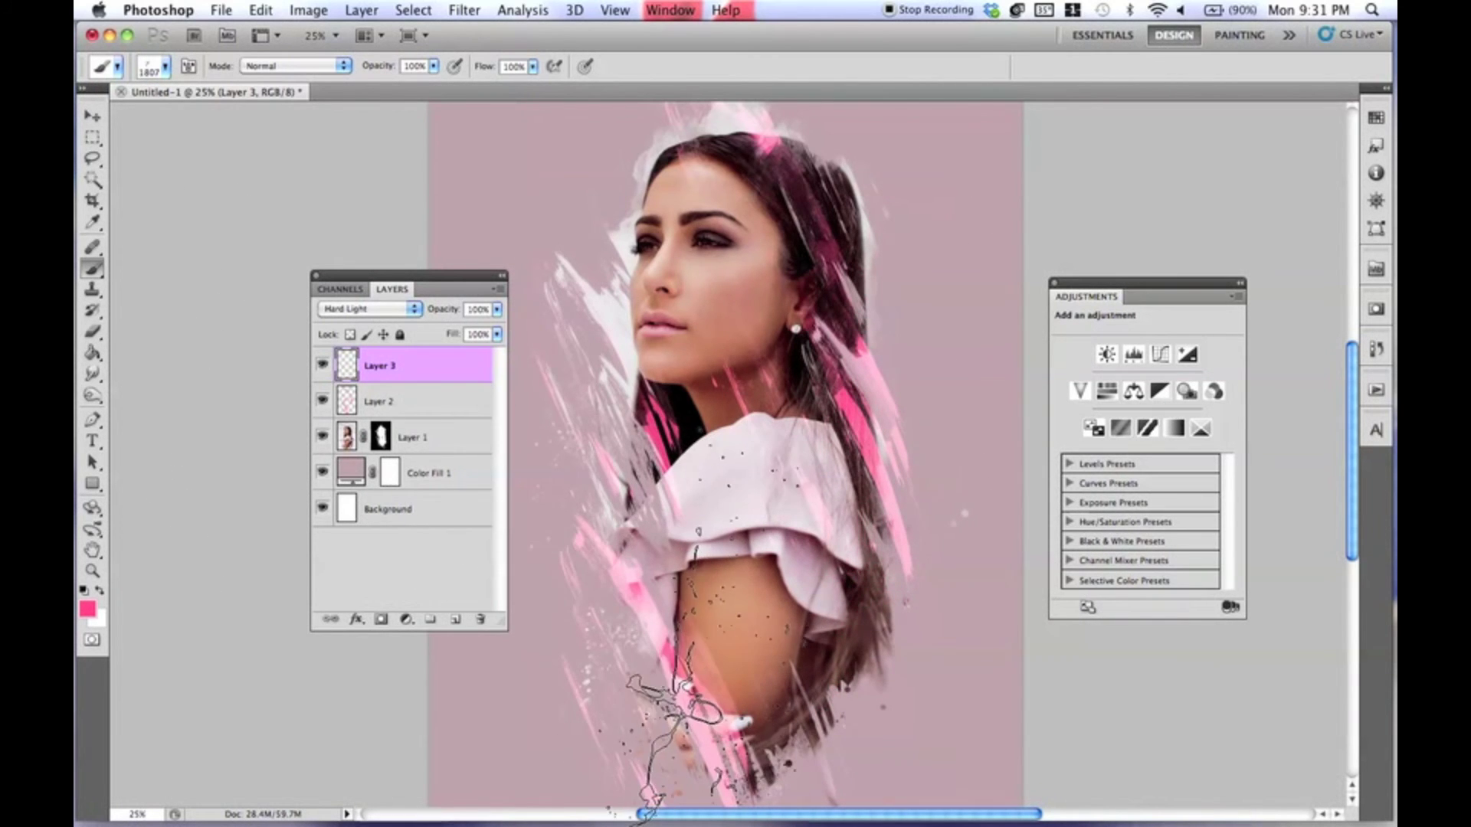
key("x")
left_click(668, 699)
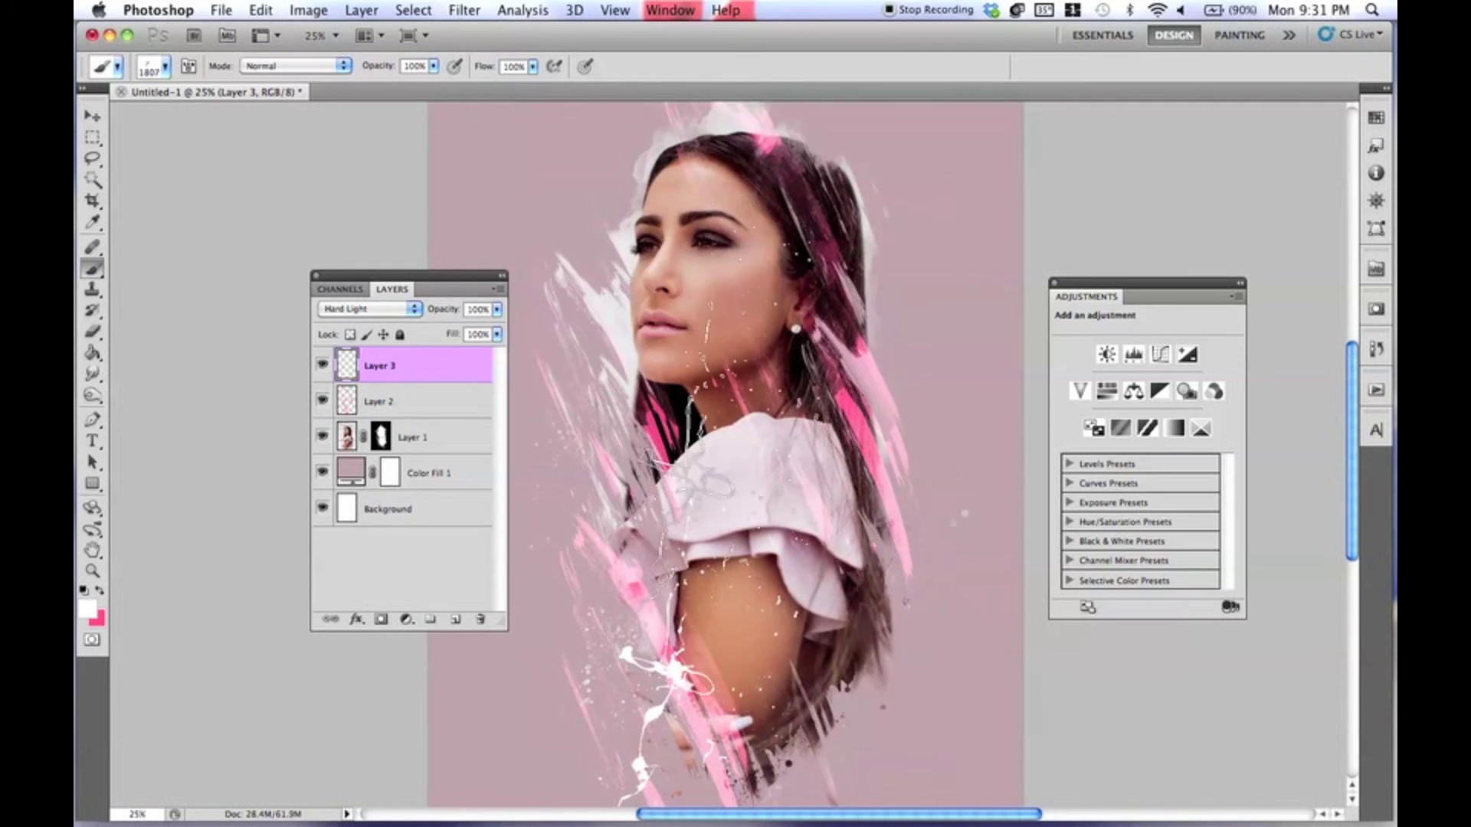
left_click(625, 295)
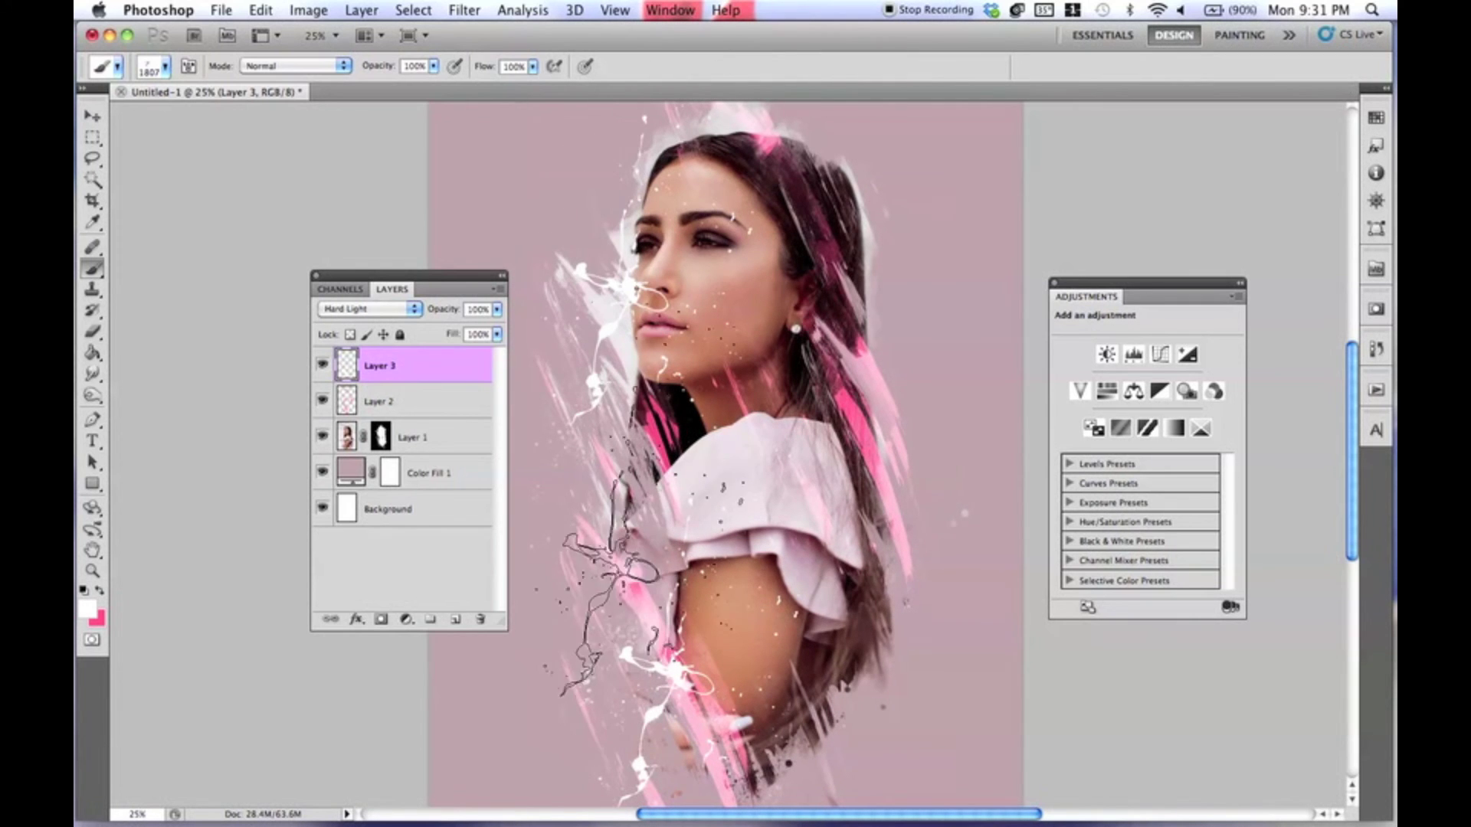
Step: Move Layer 3 below the portrait layer and stamp white splatter right of her hair
left_click_drag(414, 366, 406, 438)
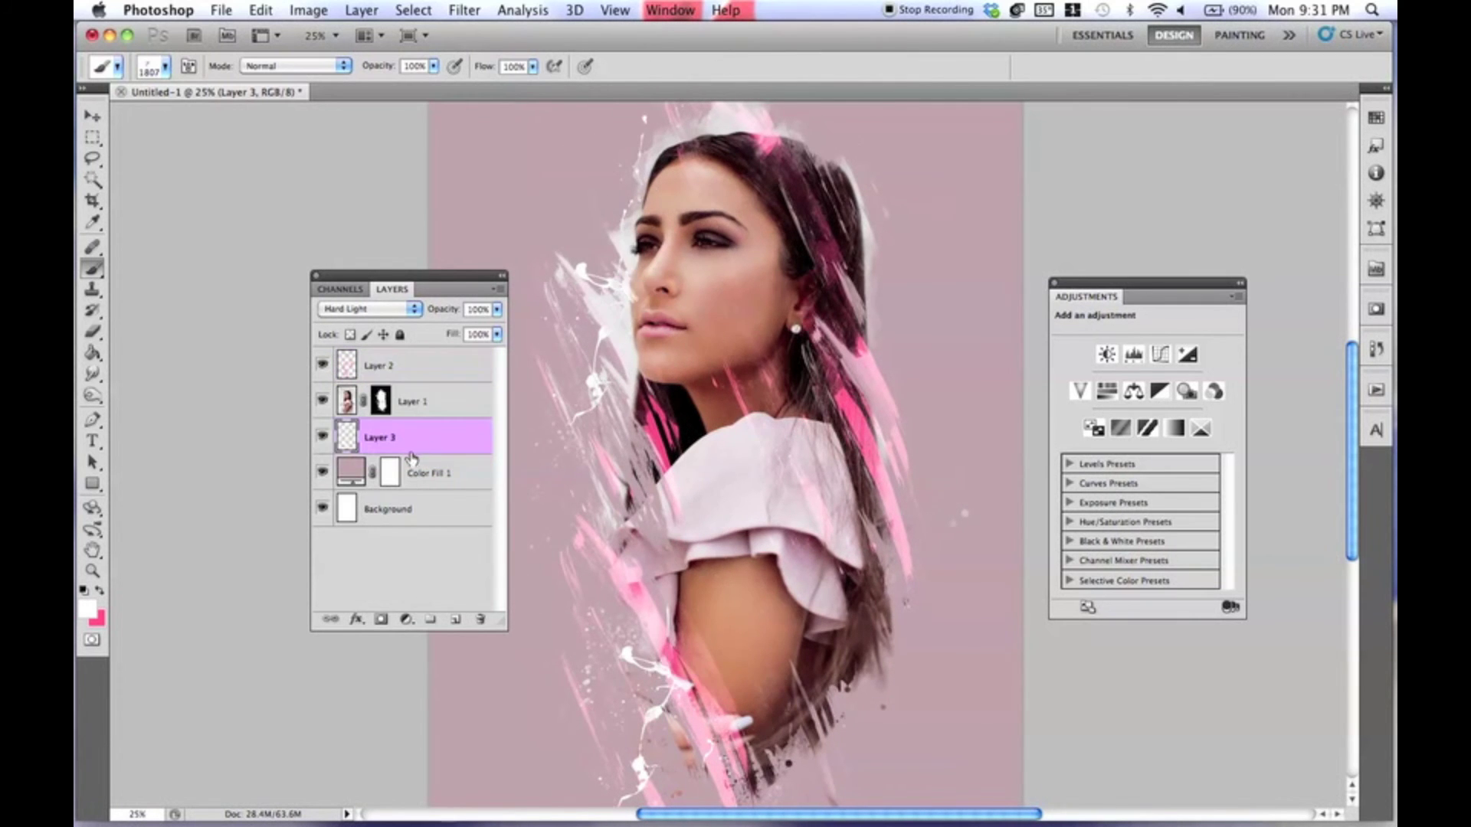
left_click(877, 224)
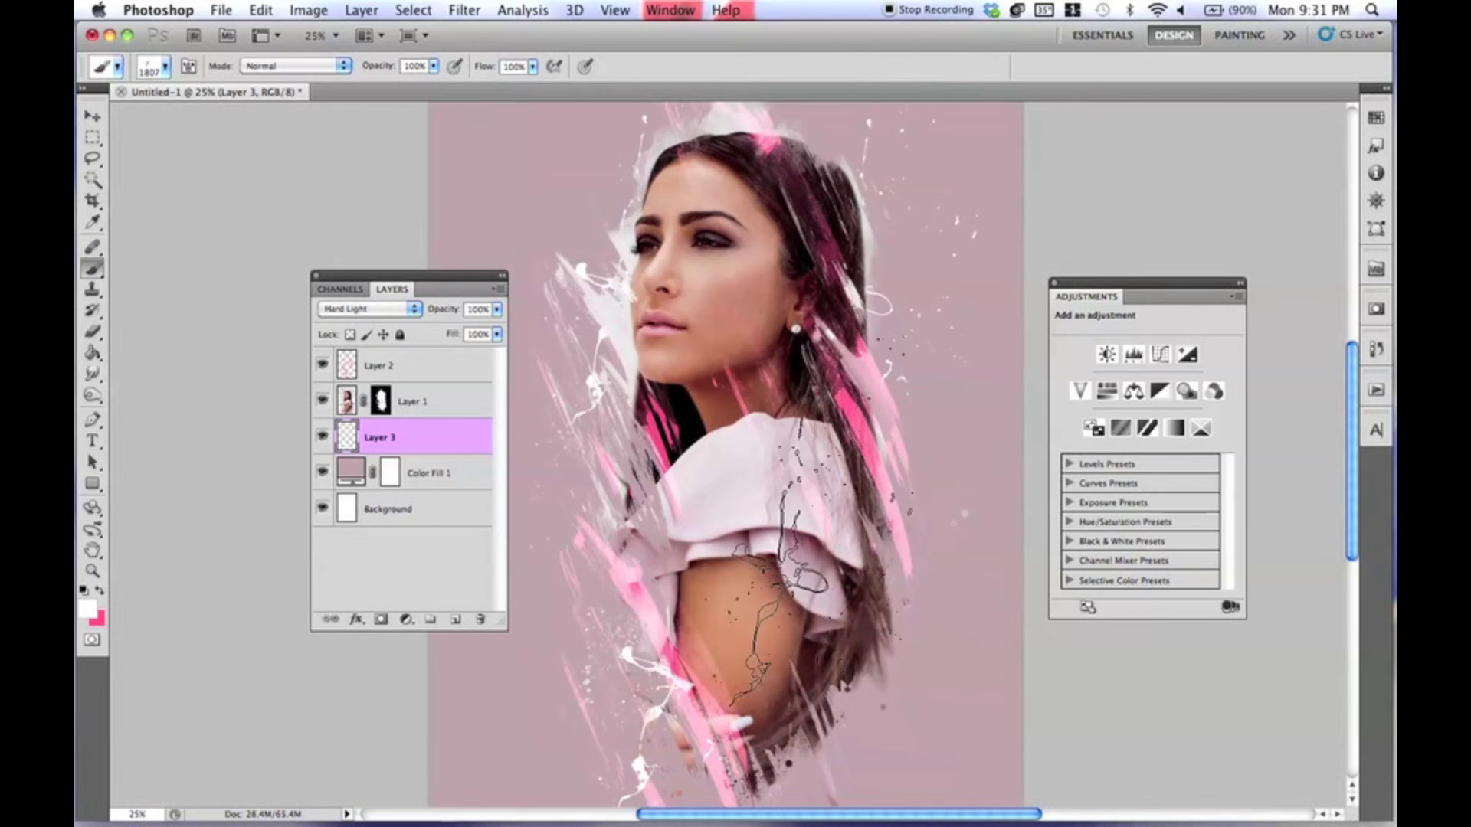
left_click_drag(817, 494, 767, 583)
key("x")
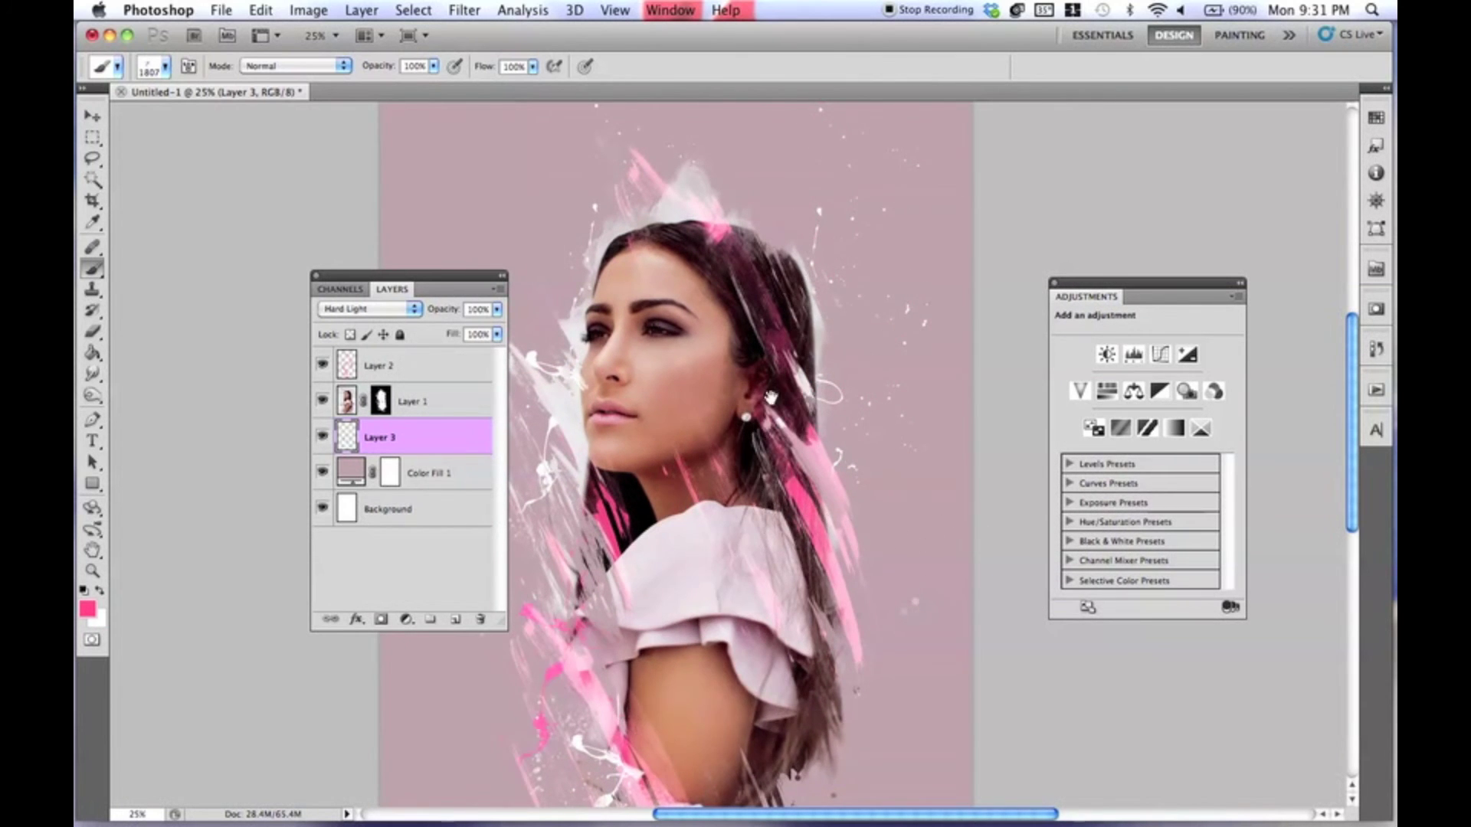
scroll(582, 498, "down", 3)
scroll(582, 498, "left", 2)
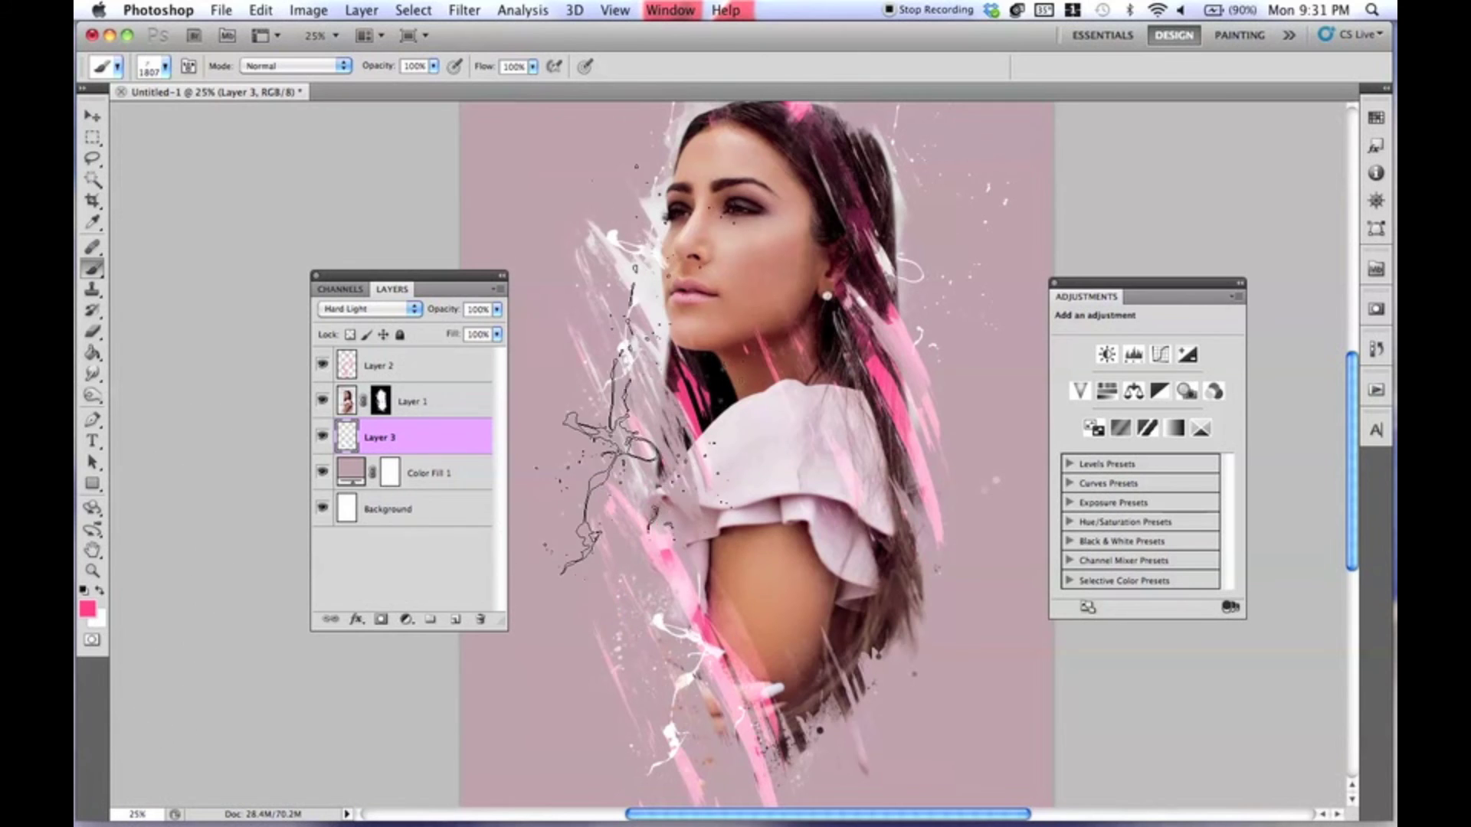
scroll(689, 306, "up", 3)
scroll(690, 306, "right", 1)
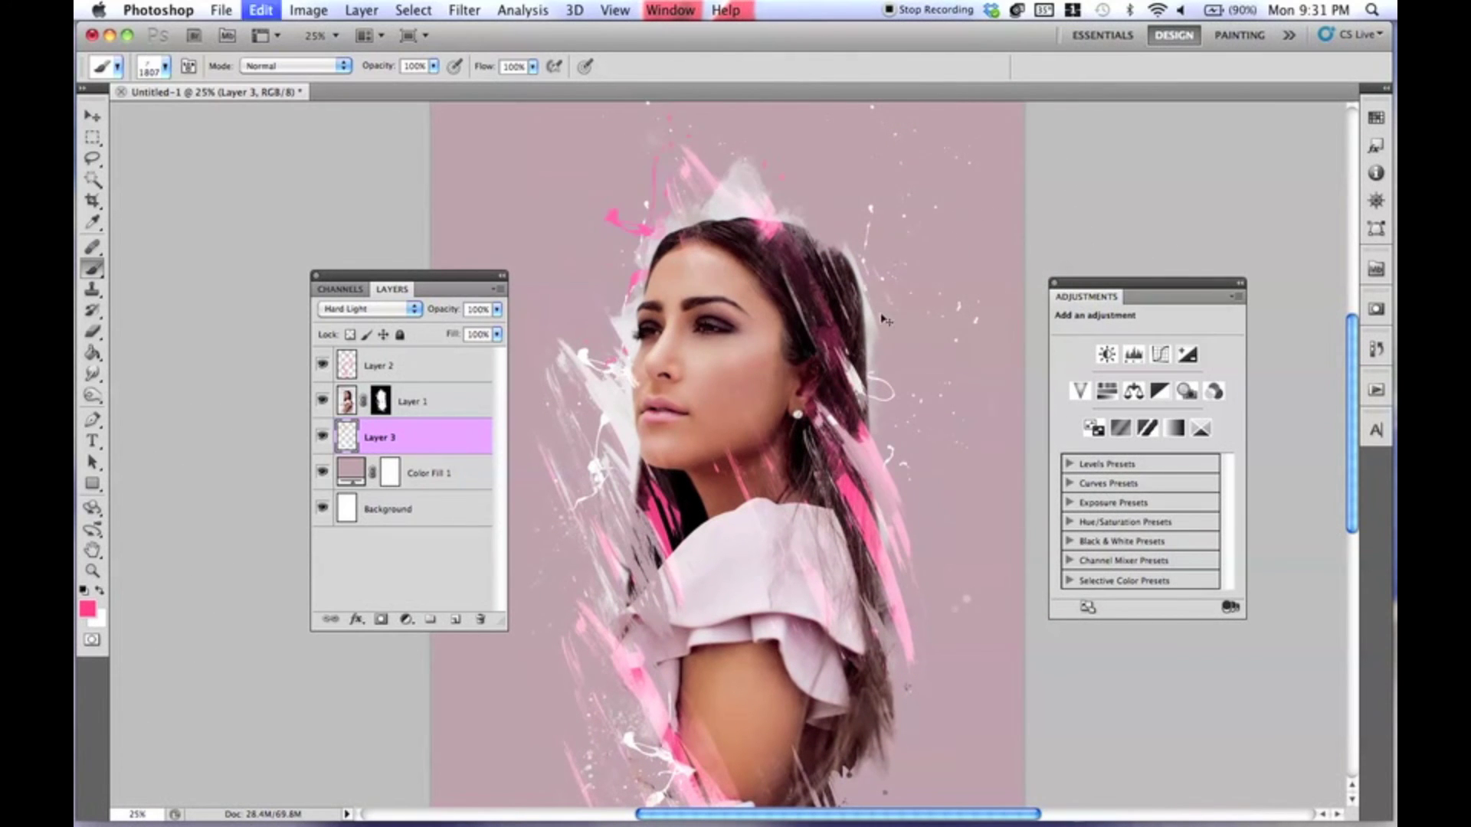
key("x")
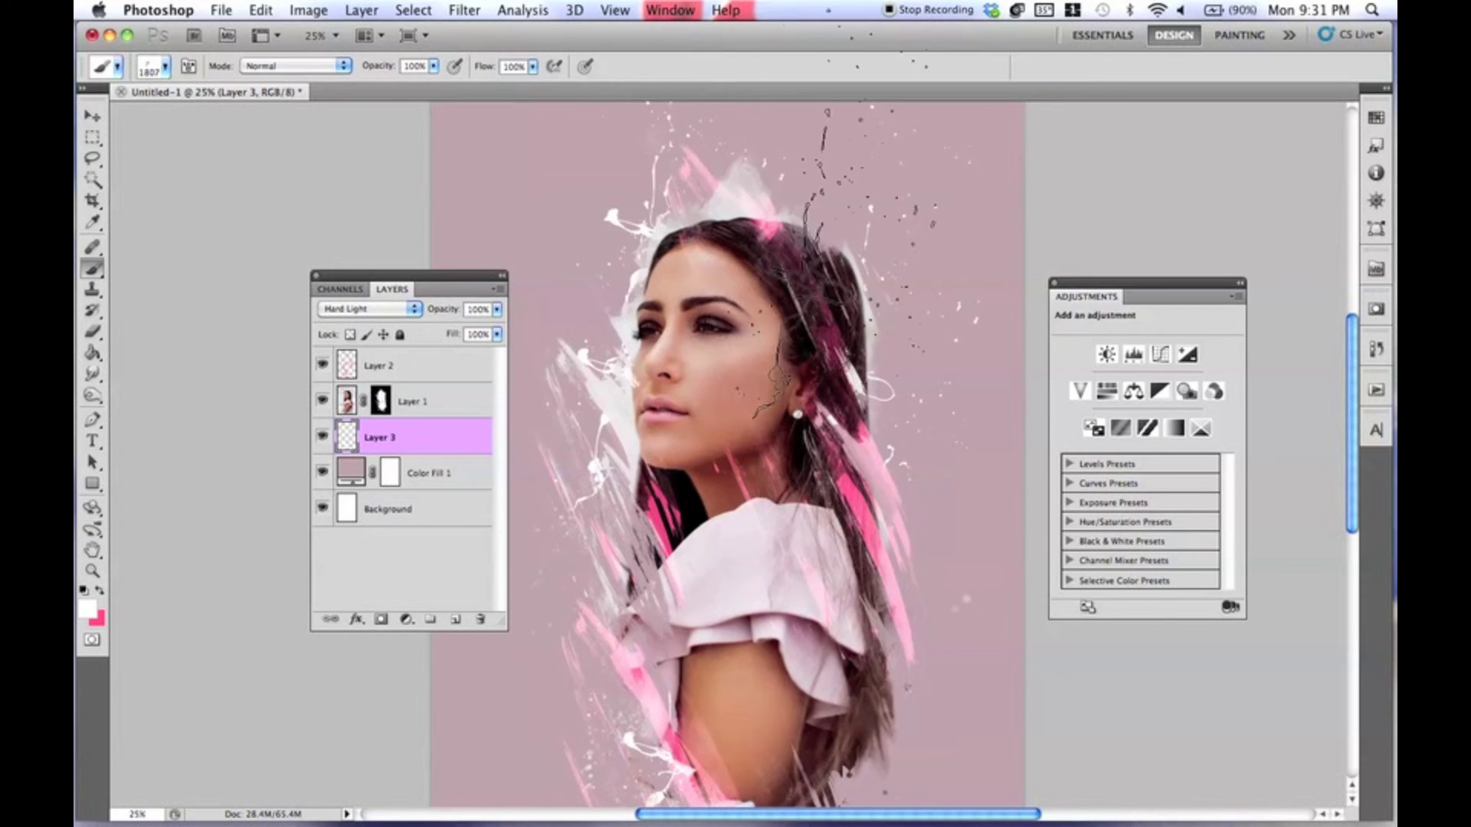
scroll(820, 429, "up", 3)
scroll(820, 429, "right", 1)
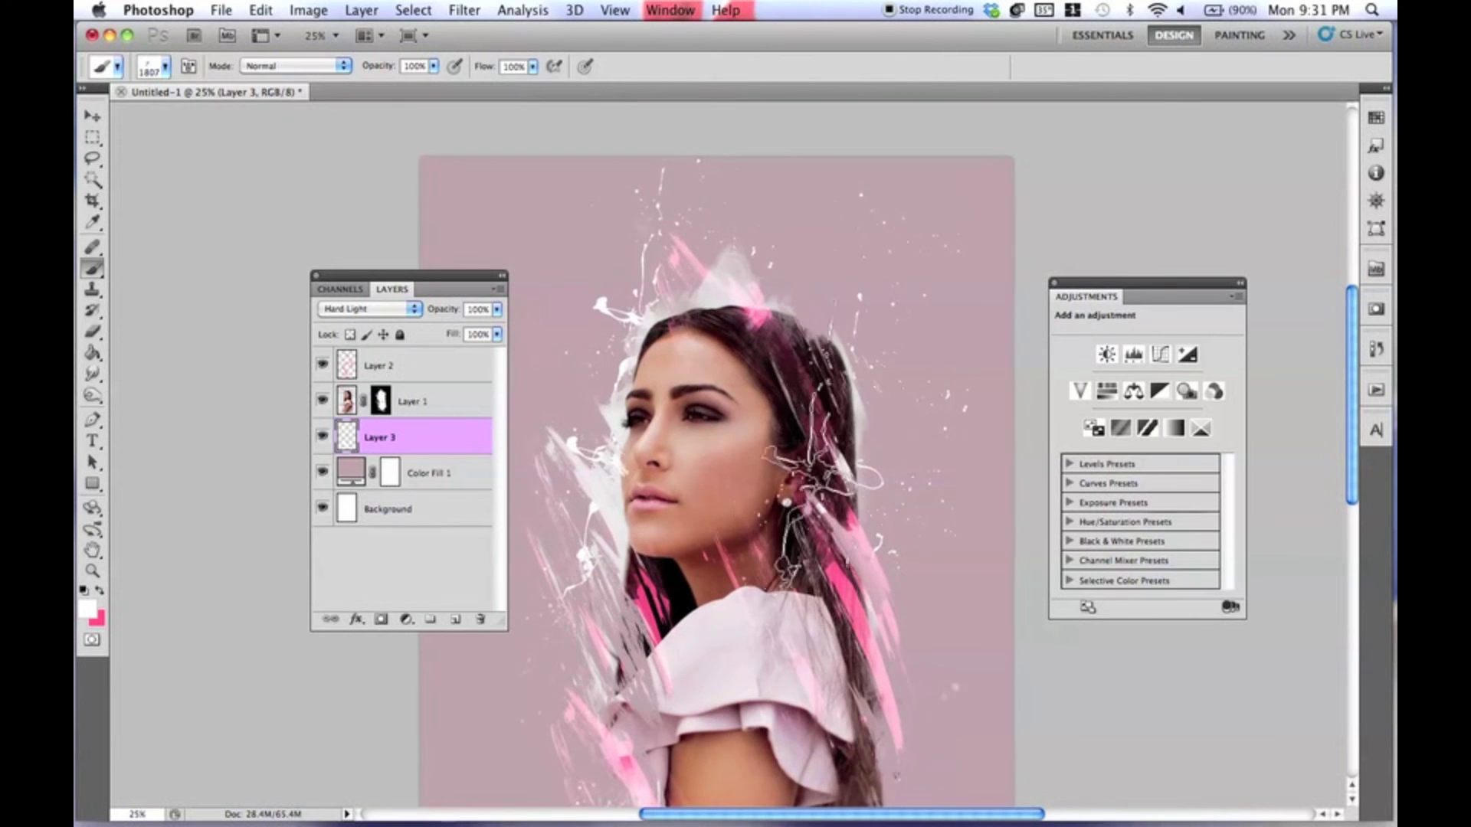
Step: Switch to the smaller 1317 px splatter brush
left_click(154, 71)
double_click(257, 381)
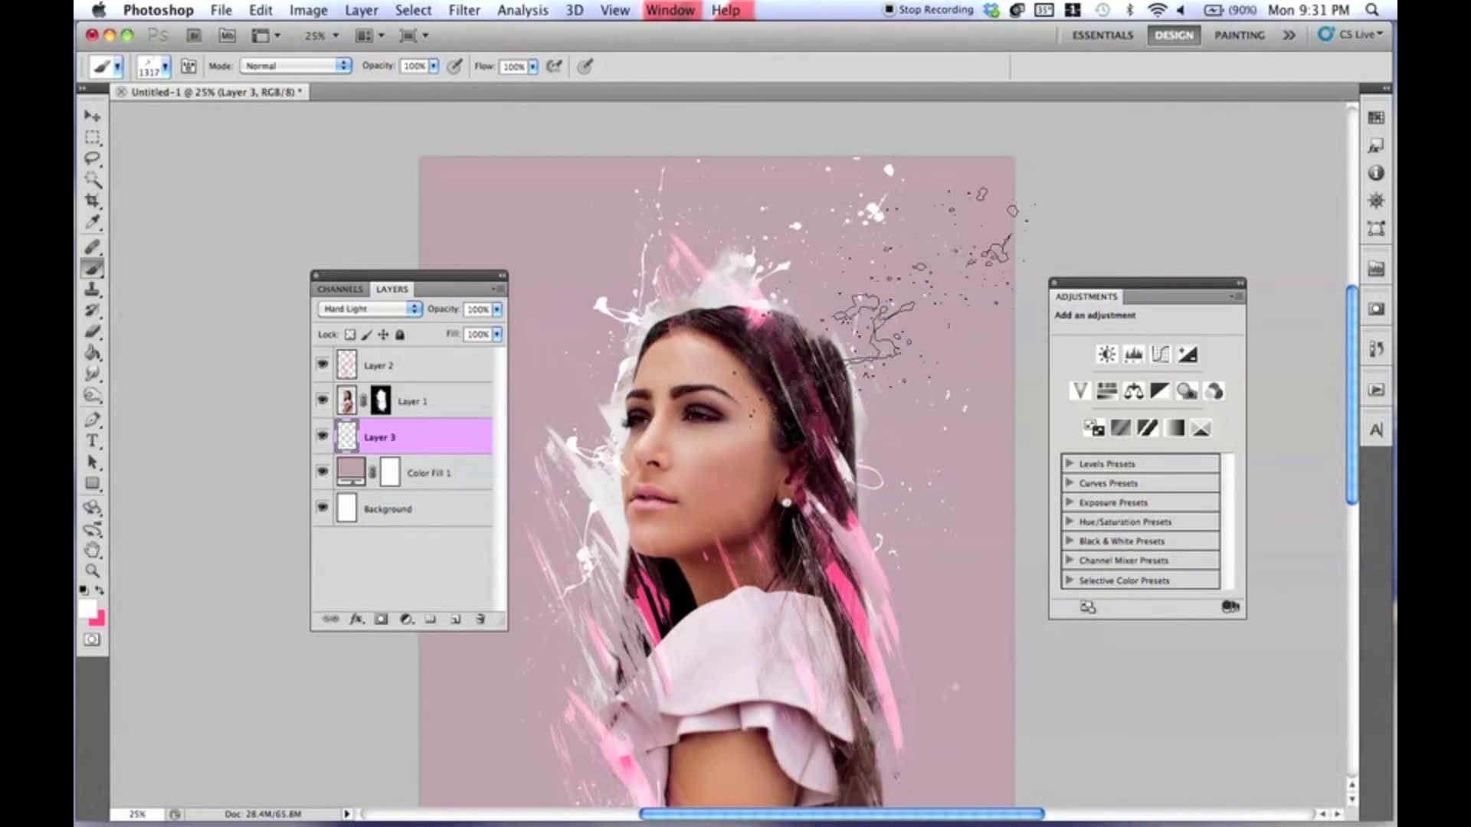
scroll(950, 498, "down", 5)
scroll(950, 498, "right", 2)
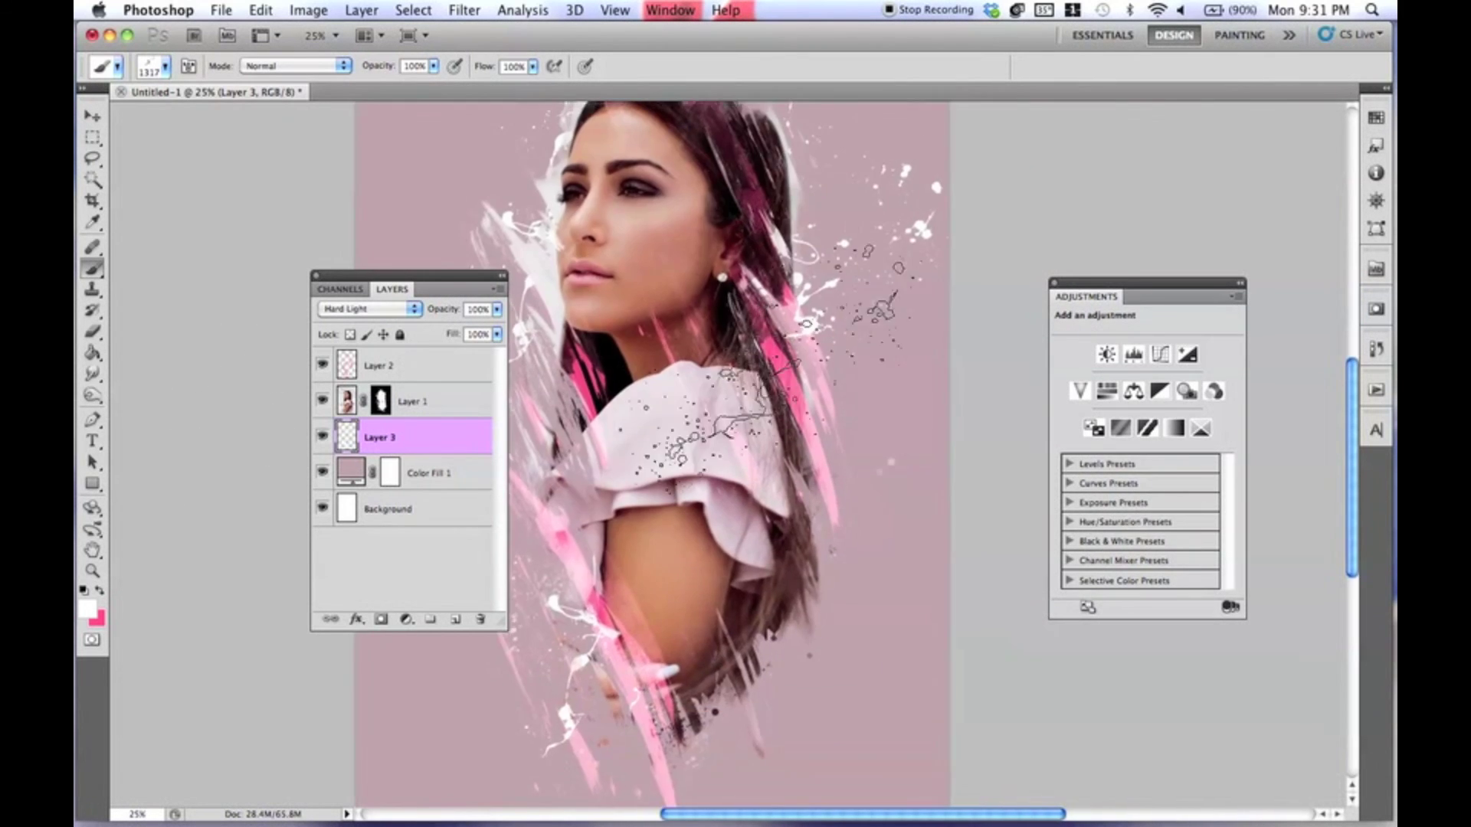
scroll(881, 521, "left", 5)
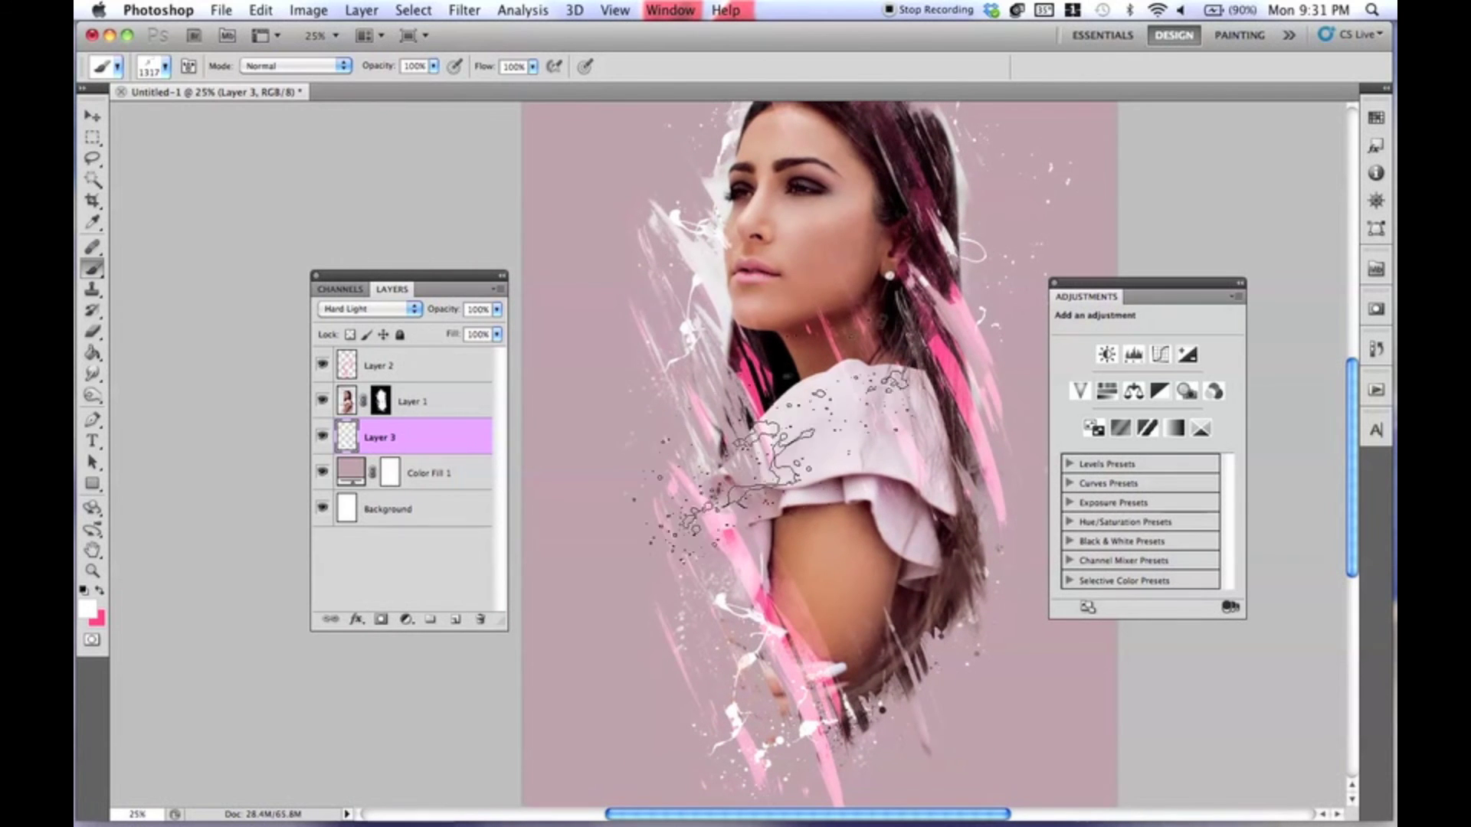
scroll(881, 536, "up", 3)
scroll(881, 537, "right", 2)
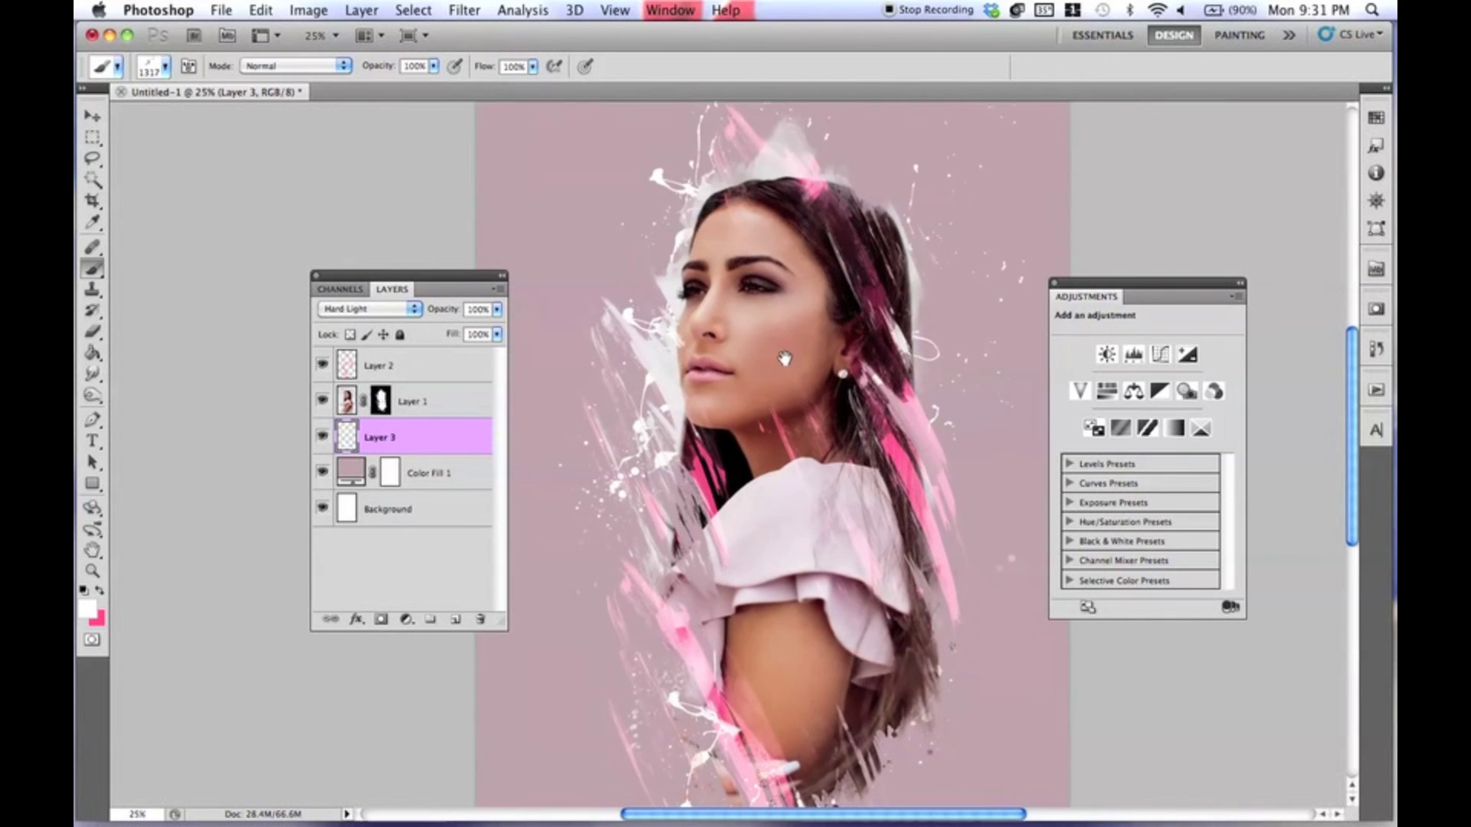
Step: Target Layer 1's mask and stamp a splatter into it, undoing a stray pink splatter on hair and cheek
left_click(377, 406)
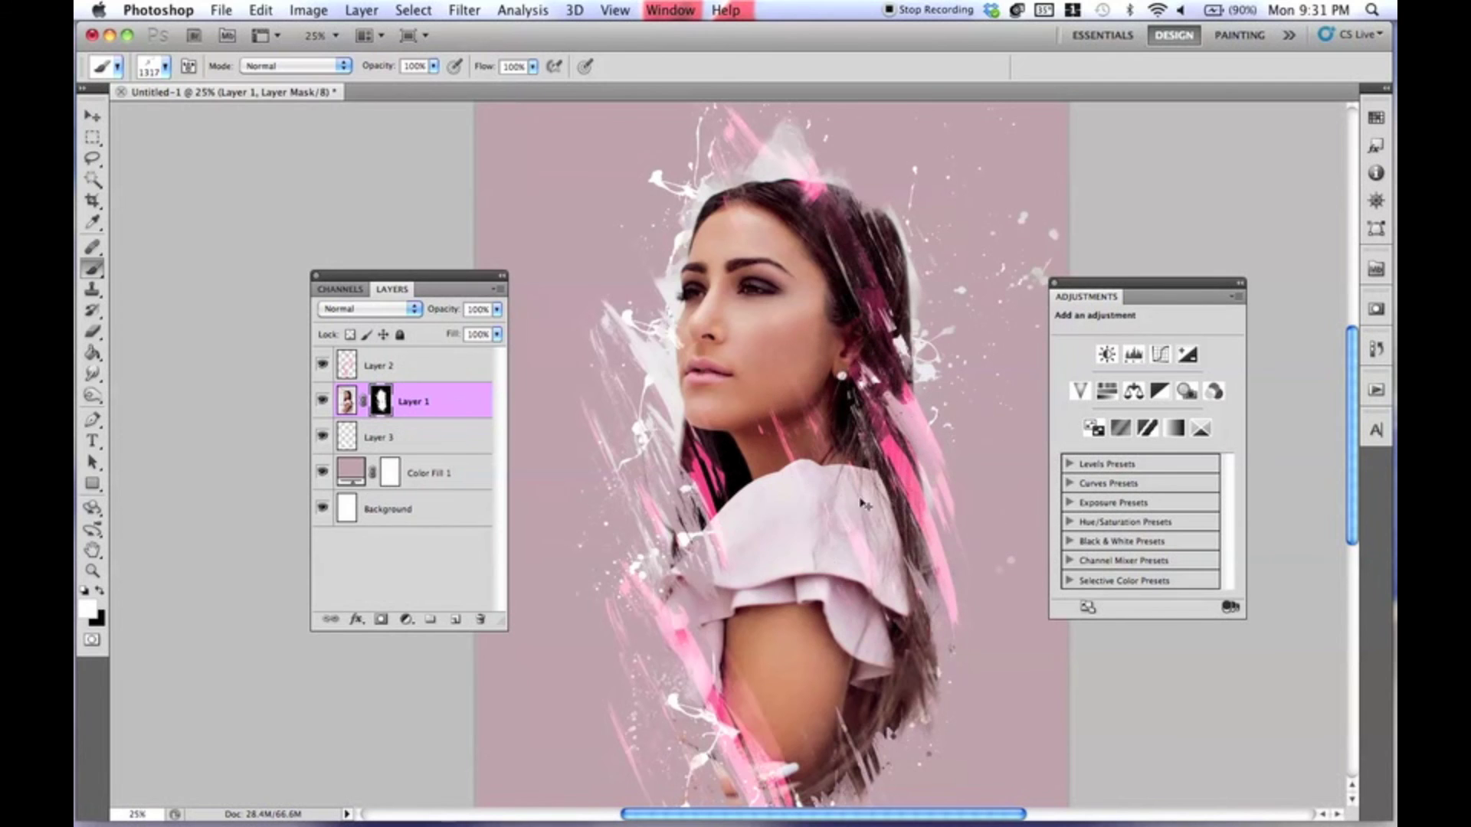
scroll(865, 536, "down", 3)
scroll(864, 536, "right", 2)
left_click(799, 594)
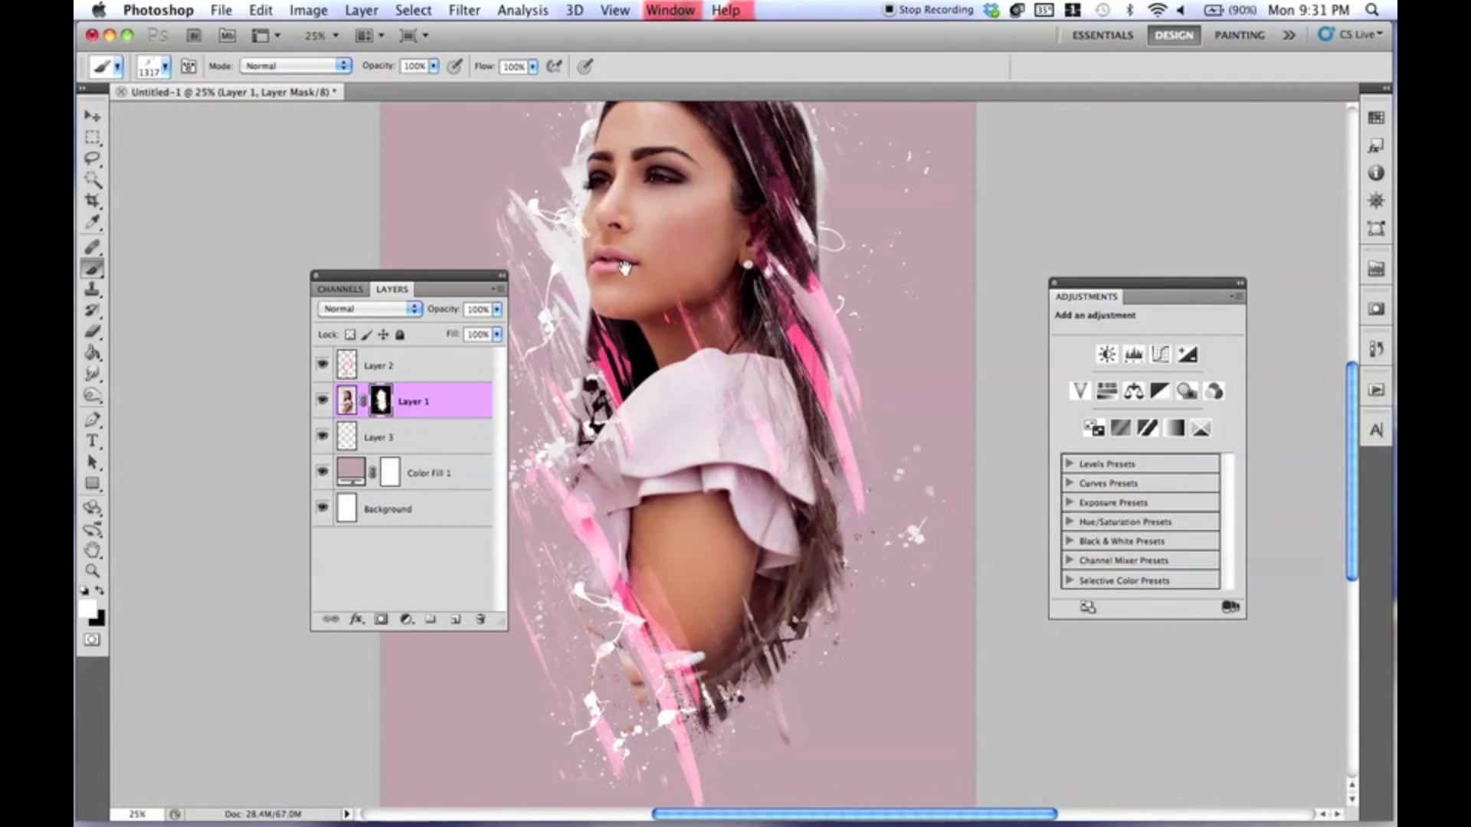
left_click_drag(625, 267, 658, 458)
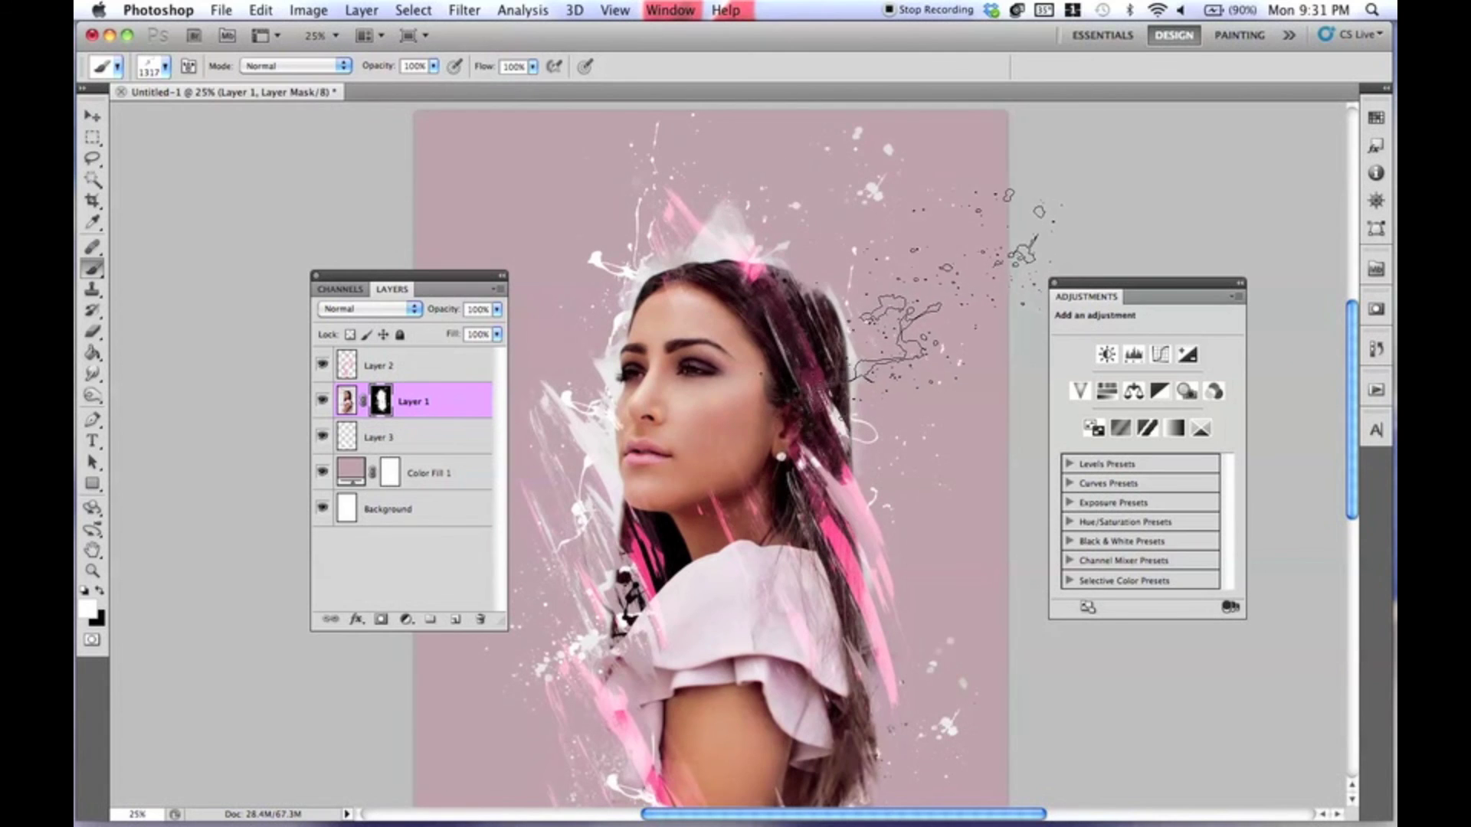
key("x")
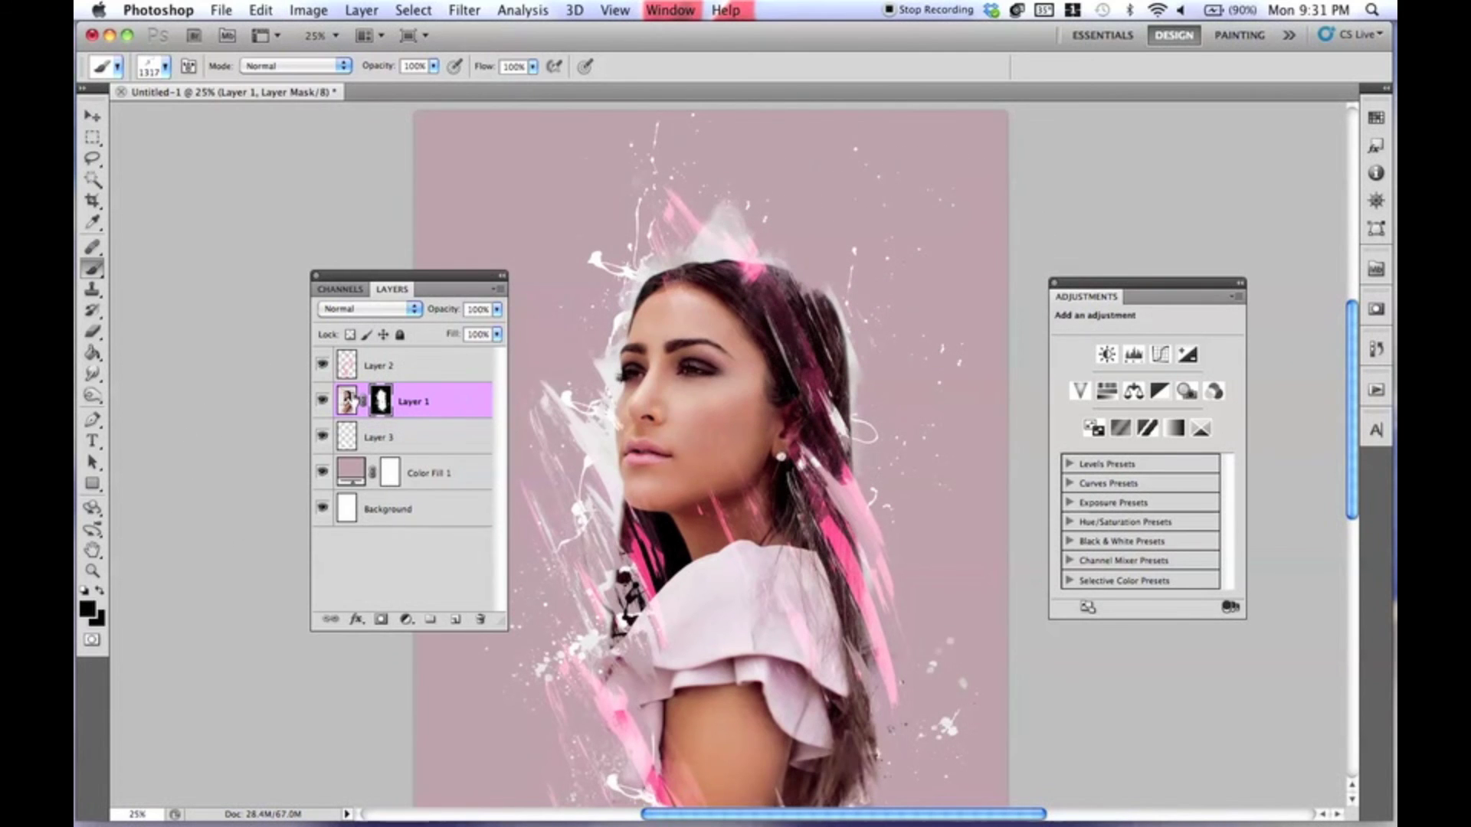
key("x")
key("super+z")
Step: Add white splatter into Layer 1's mask right of the hair, then zoom out to the whole artwork
left_click(382, 404)
left_click(992, 403)
left_click(866, 505)
left_click_drag(715, 717, 703, 580)
key("super+minus")
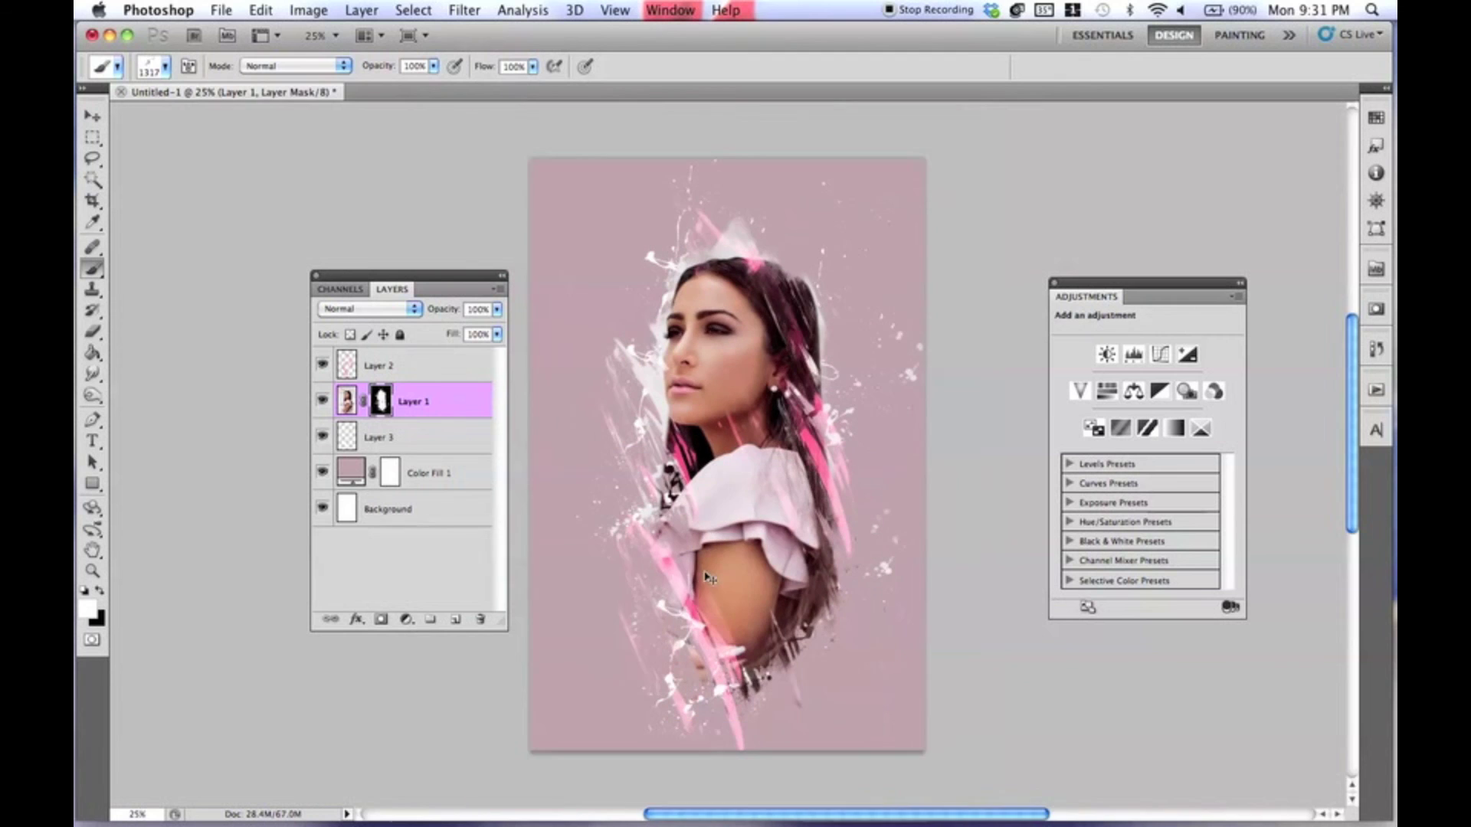
key("super+shift+n")
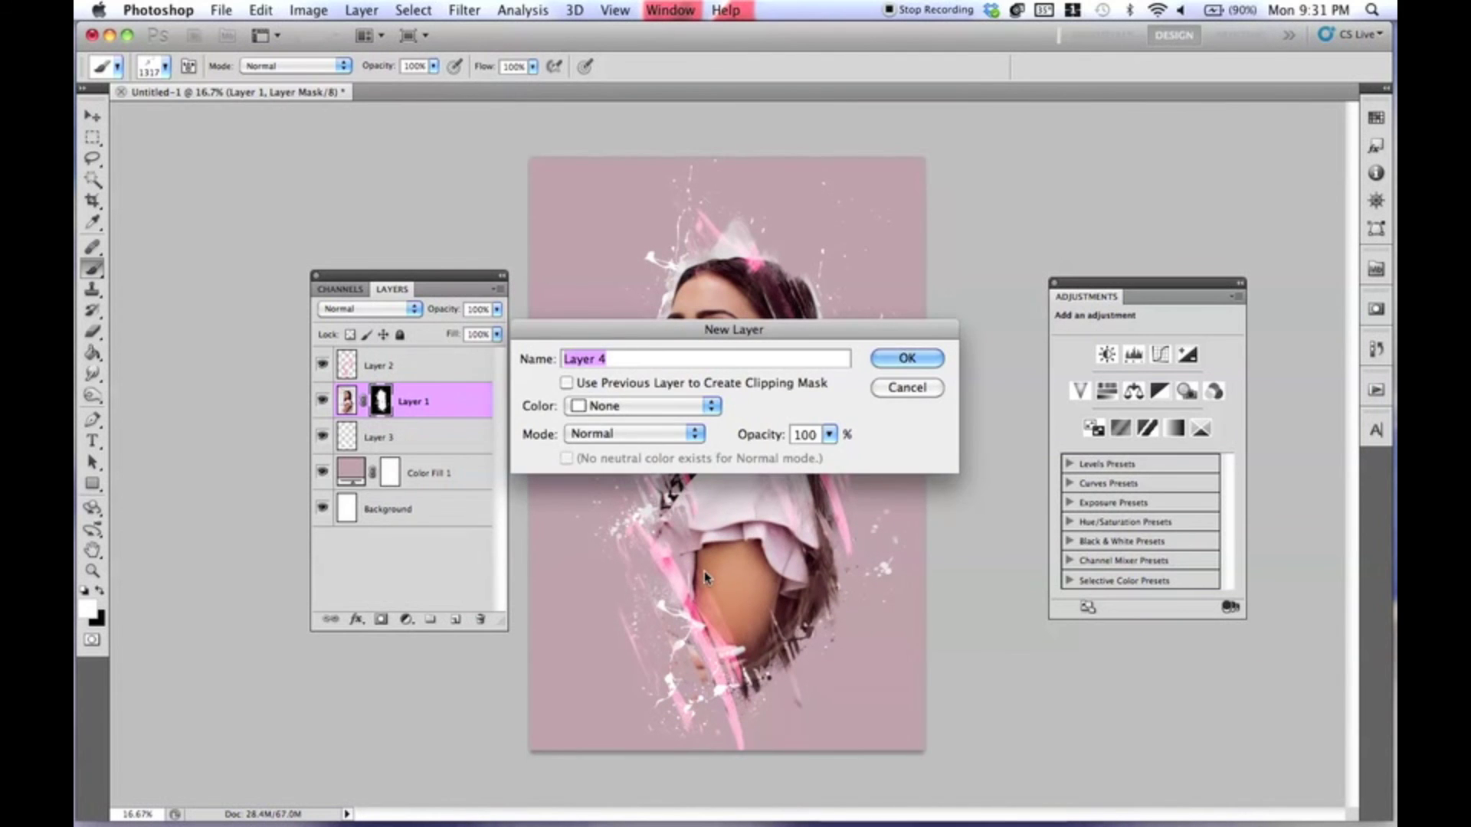
Step: Create Layer 4 with a soft round brush at 0% hardness, zoomed to 25%
key("Return")
left_click(152, 67)
mouse_move(387, 395)
left_mouse_down()
mouse_move(378, 207)
mouse_move(335, 201)
left_mouse_up()
left_click(229, 192)
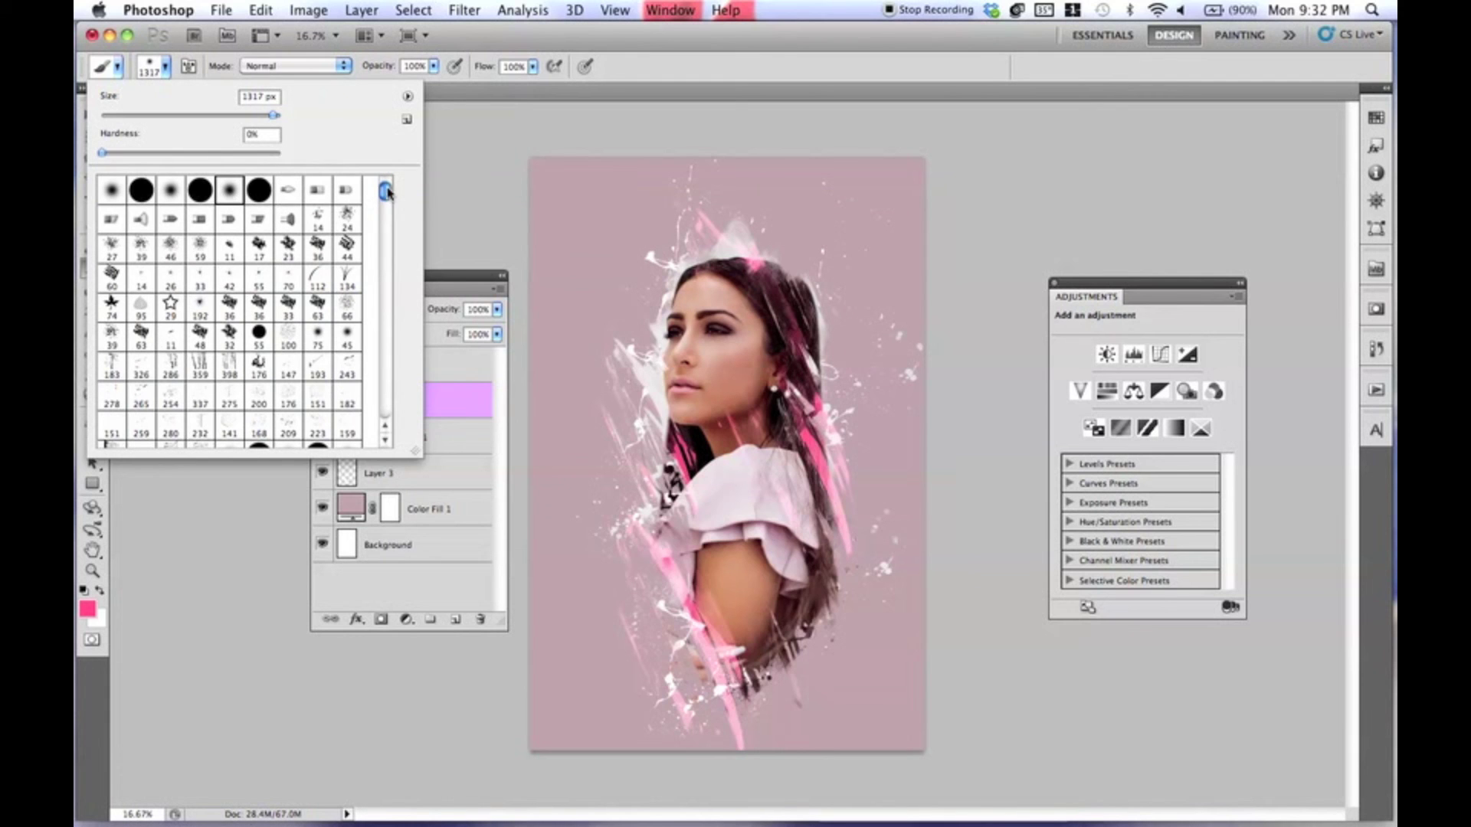
double_click(231, 191)
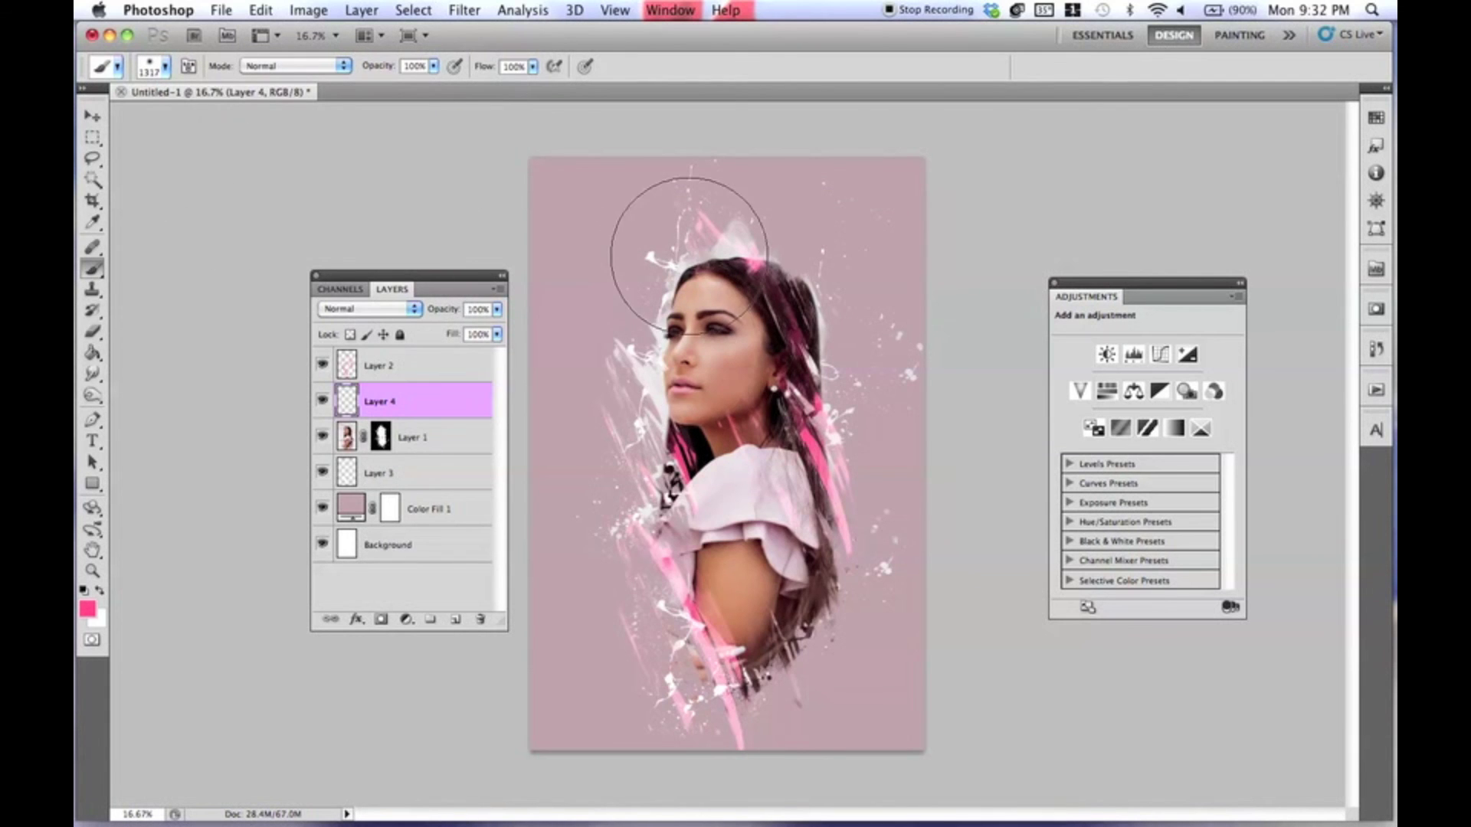
key("super+equal")
Step: Set Layer 4 to Screen after trying Color Dodge, with the brush at 800 px
left_click(383, 312)
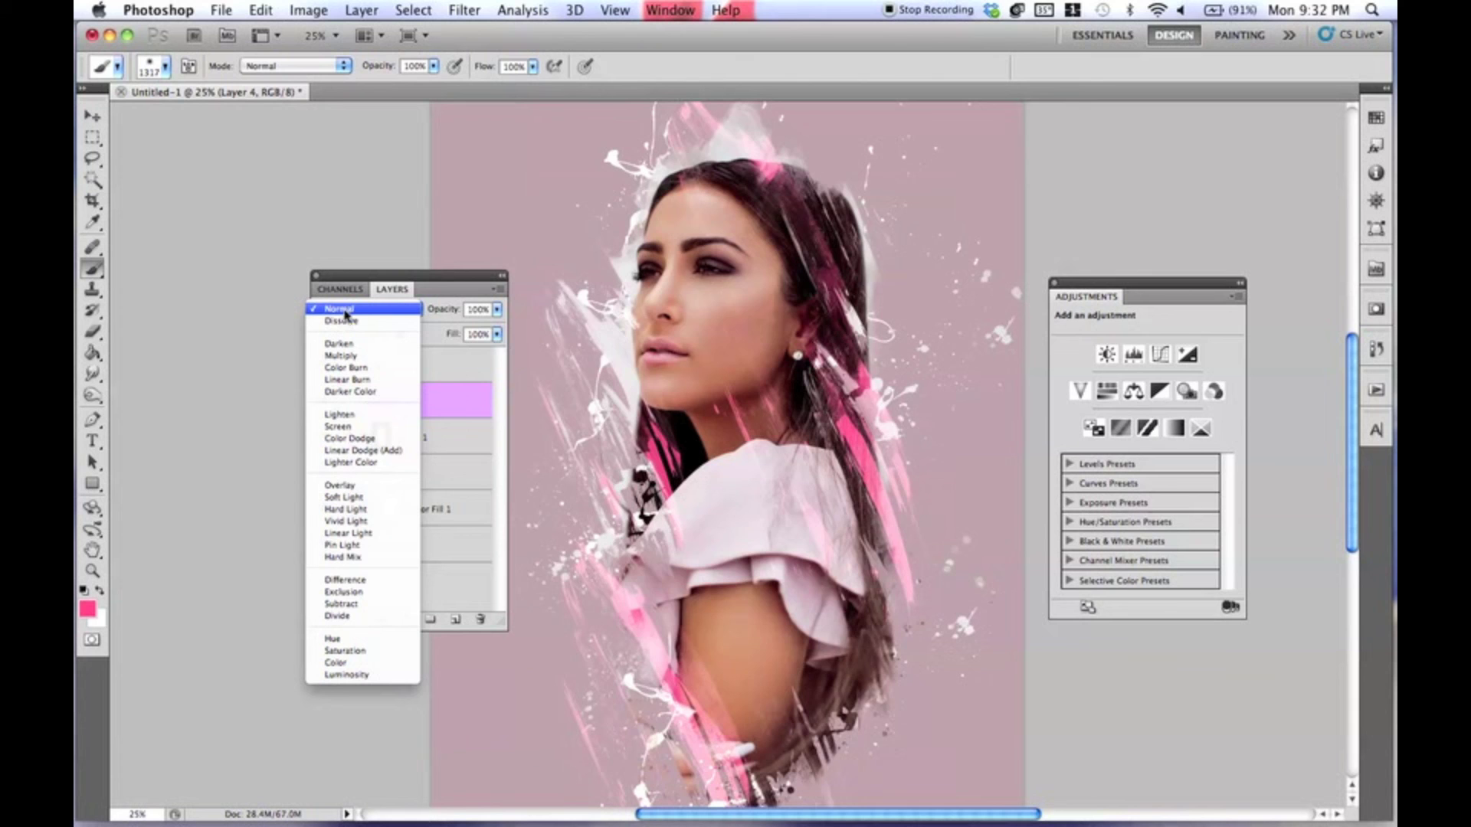
left_click(351, 438)
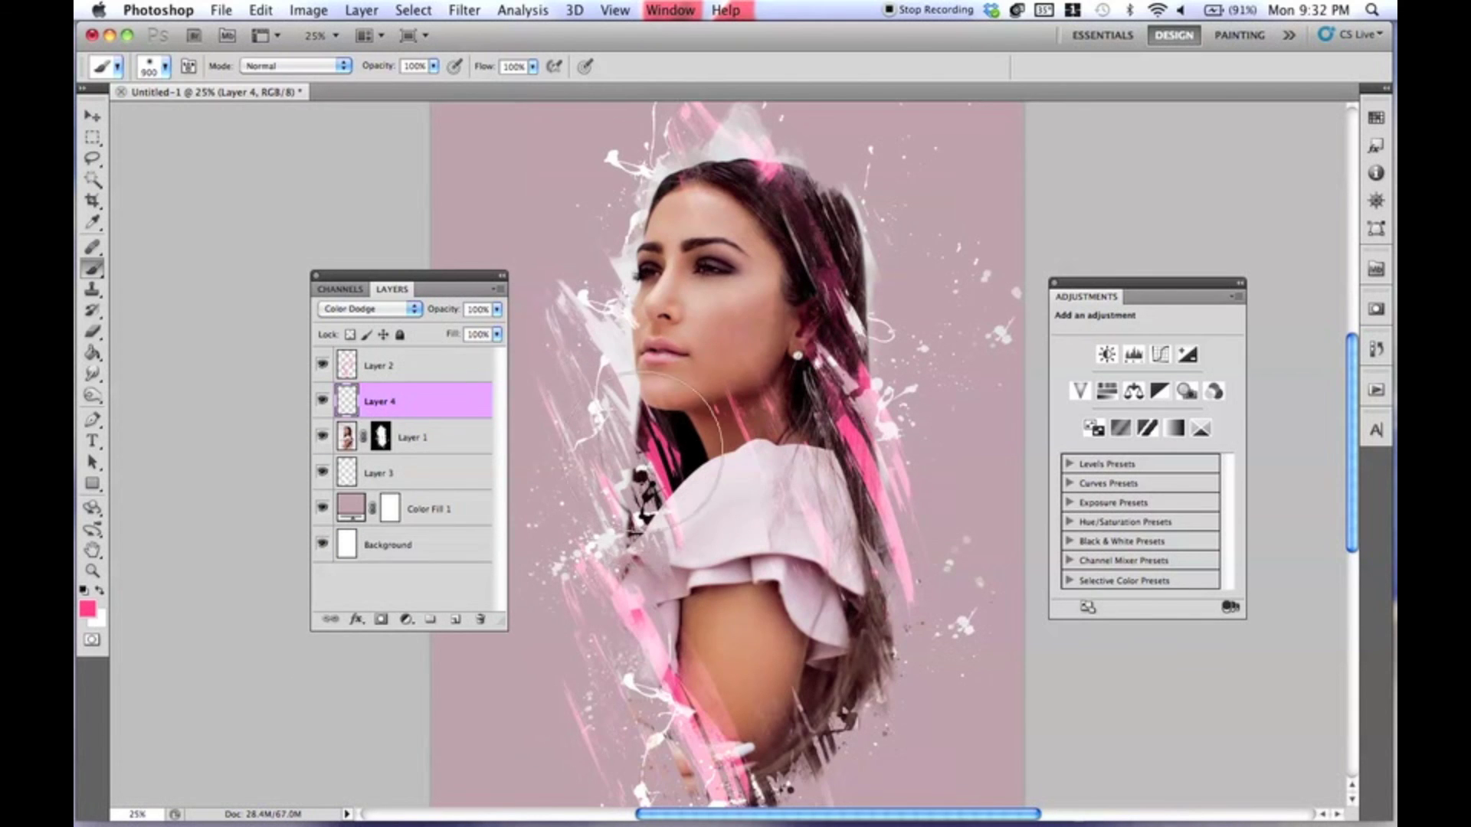
key("bracketright")
key("bracketright")
left_click(370, 309)
left_click(353, 296)
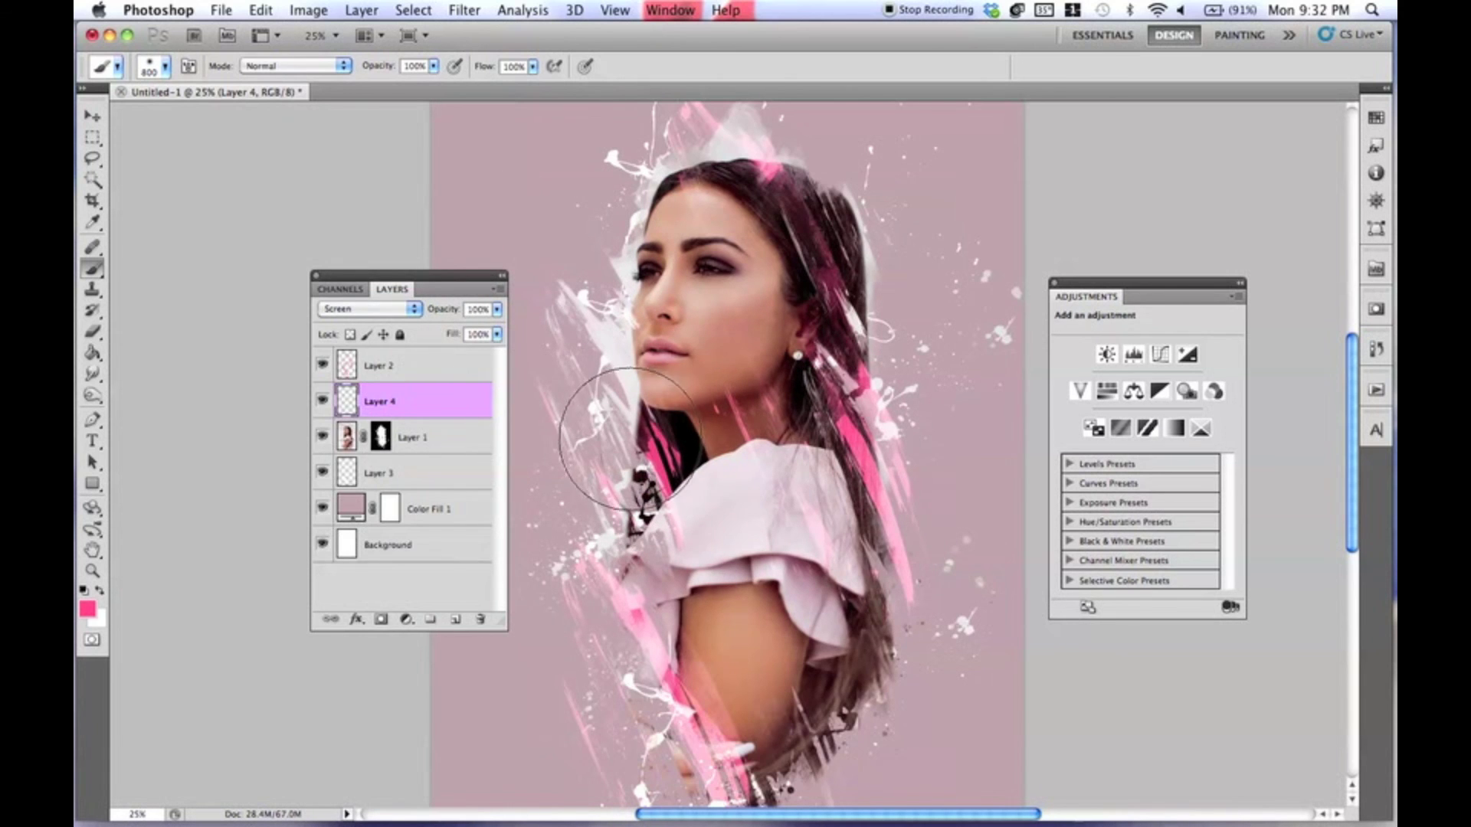
Step: Paint soft pink glow on the hair and by the shoulder, undoing the glow above the head
left_click(864, 325)
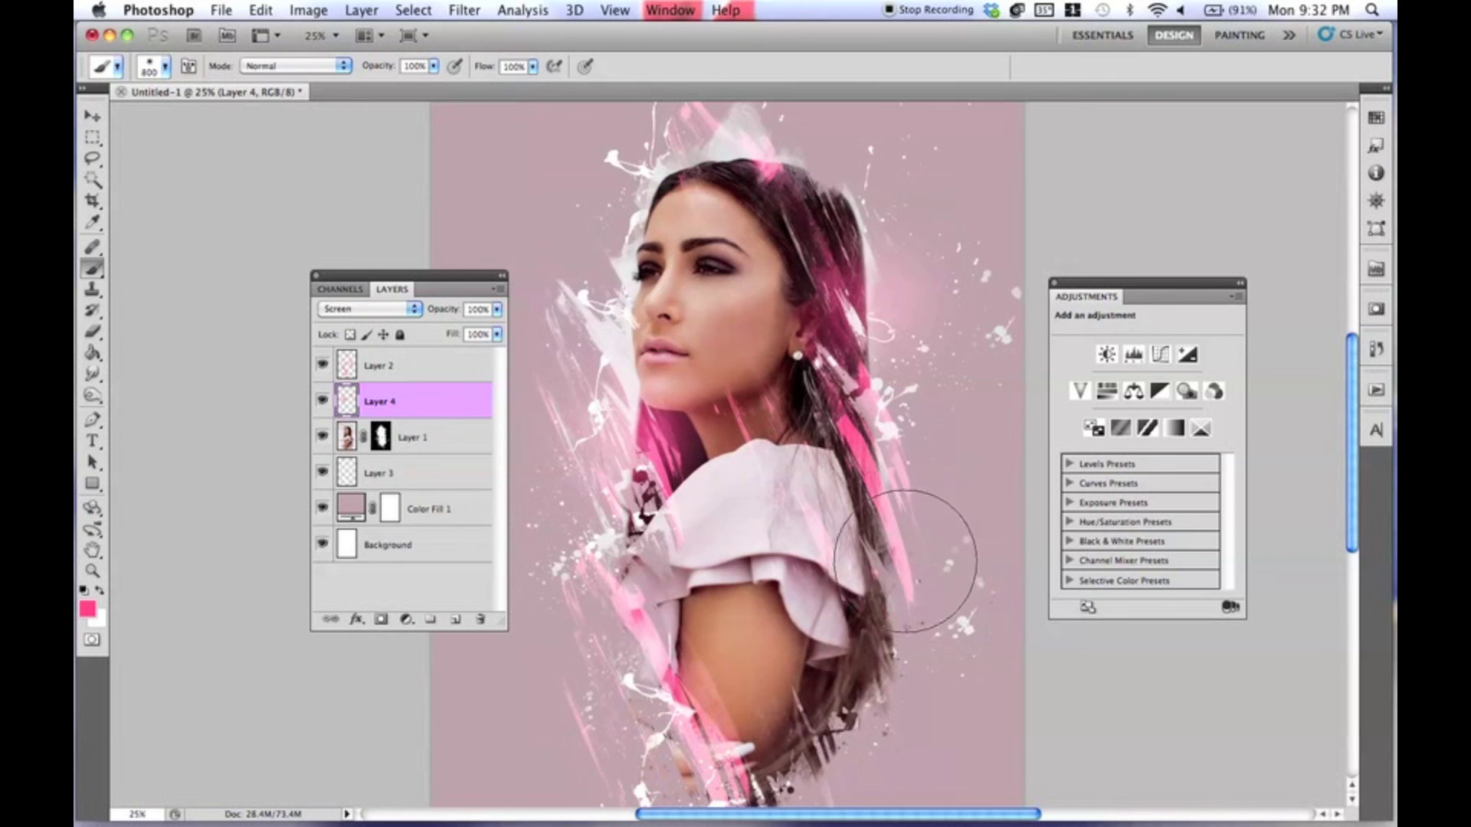
left_click(883, 652)
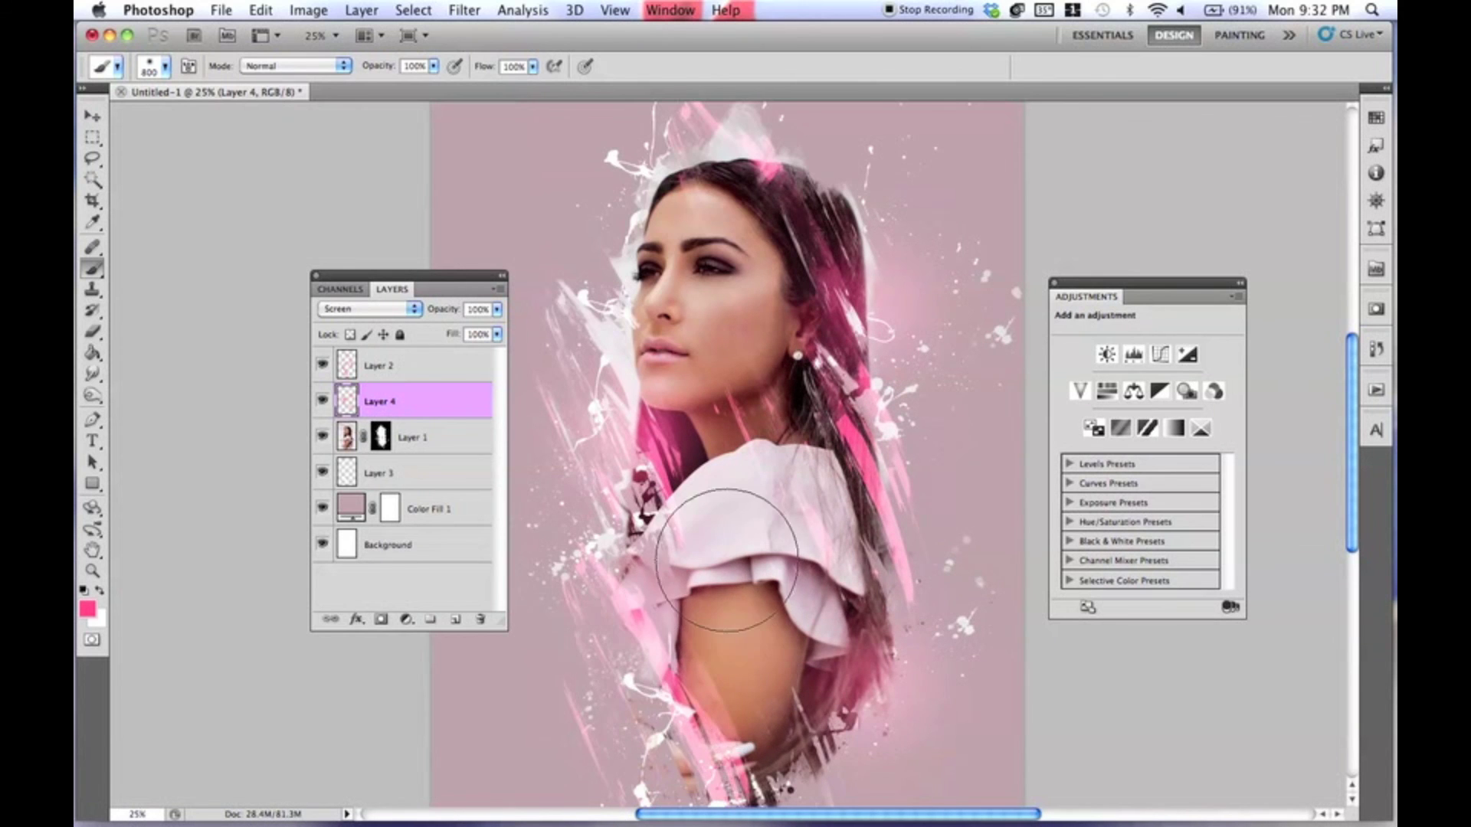
scroll(758, 460, "up", 2)
key("super+z")
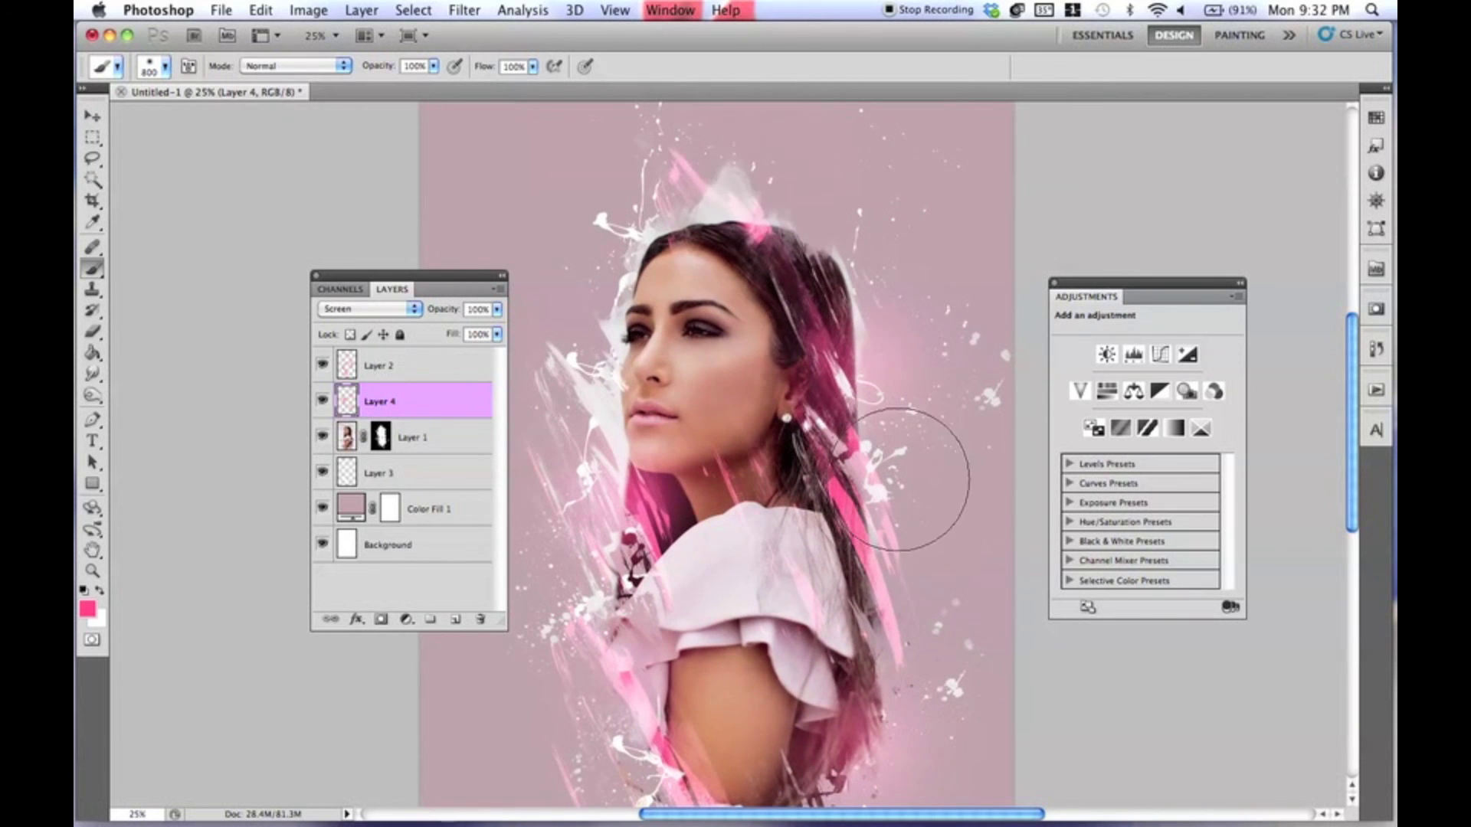
key("bracketleft")
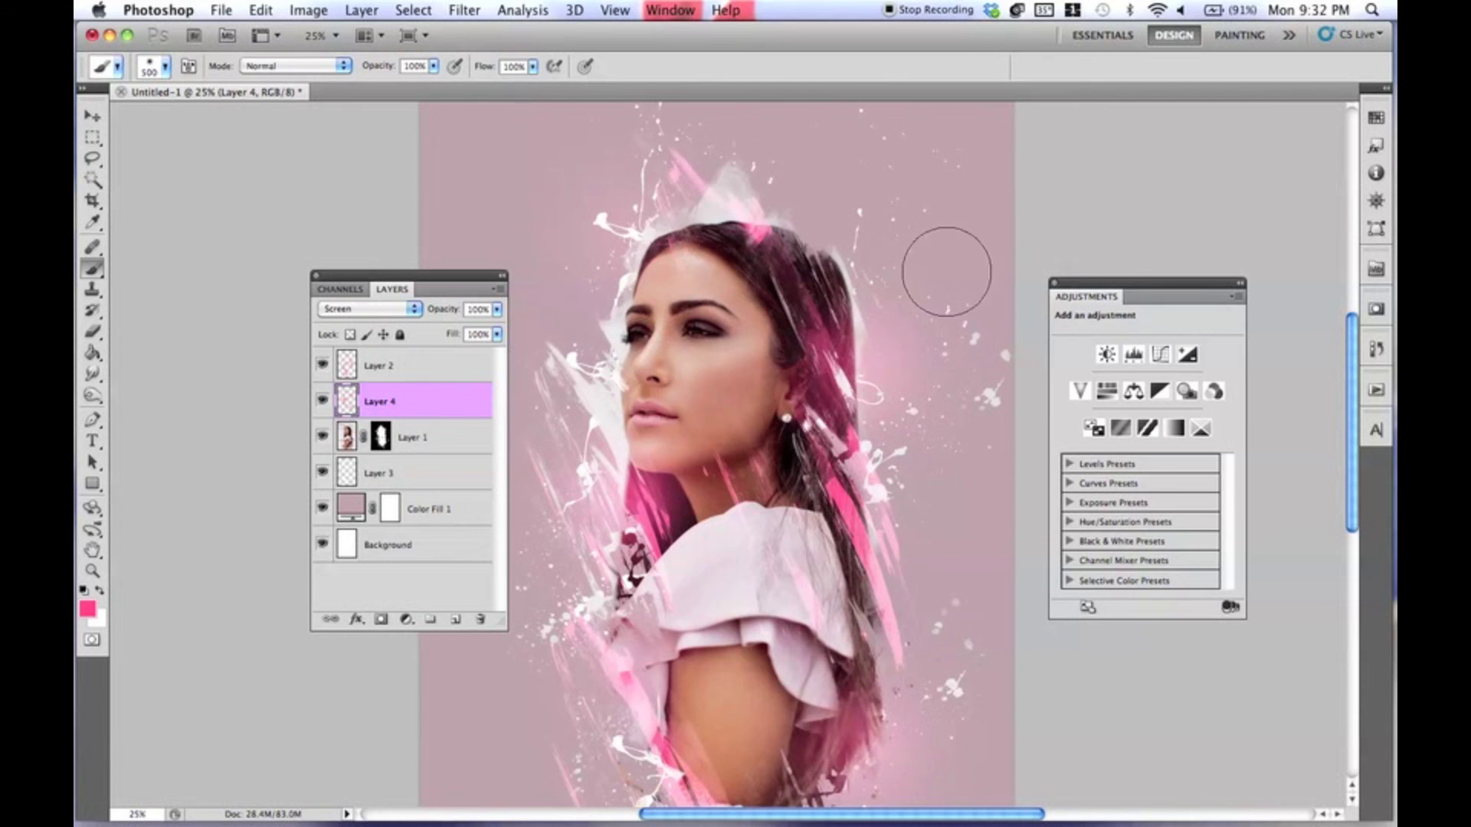
Step: With a 700 px brush, glow around the lower splatter, undo the face paint, and zoom out
scroll(926, 456, "down", 4)
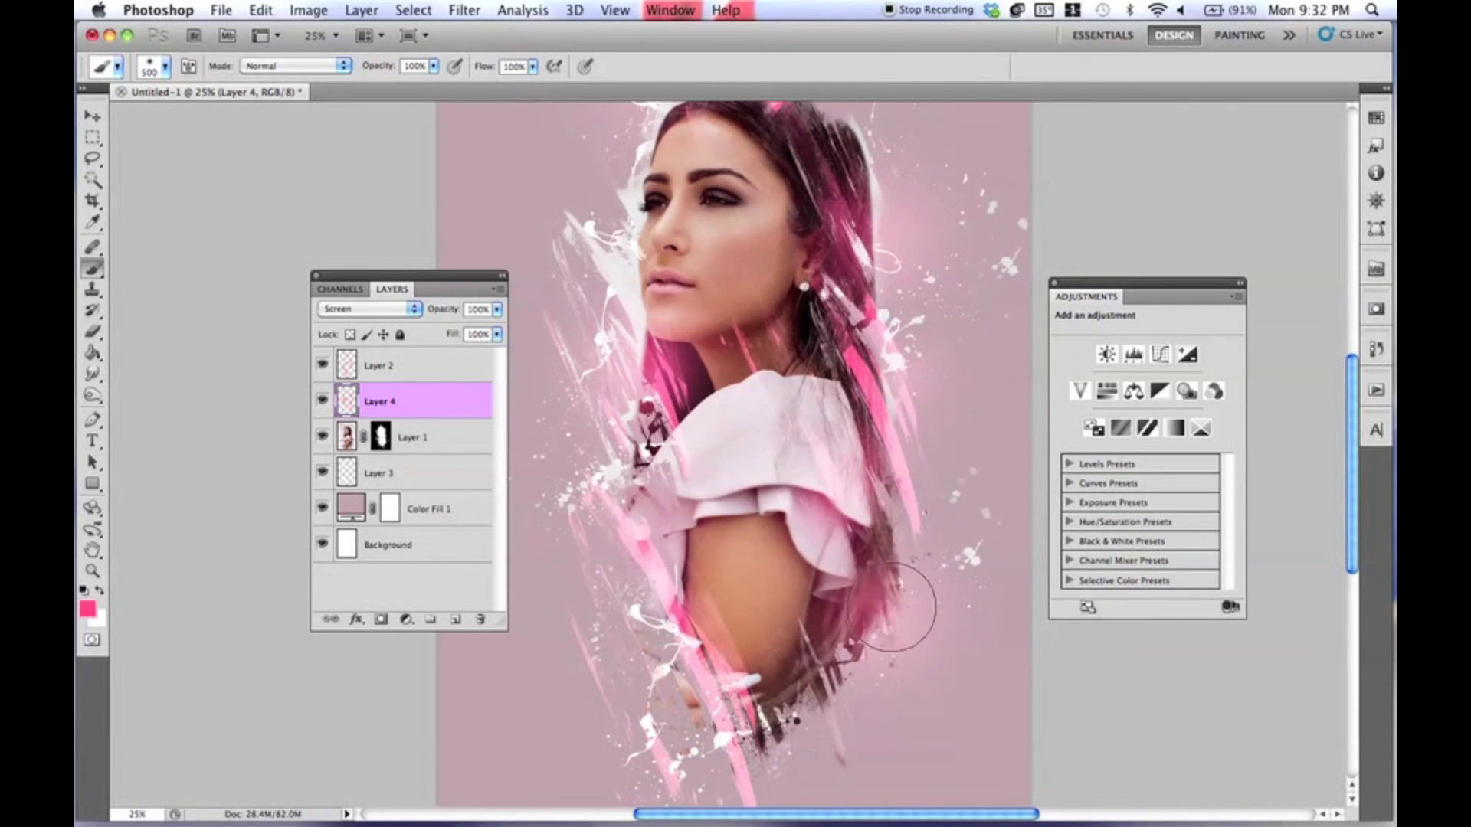
left_click_drag(593, 455, 590, 497)
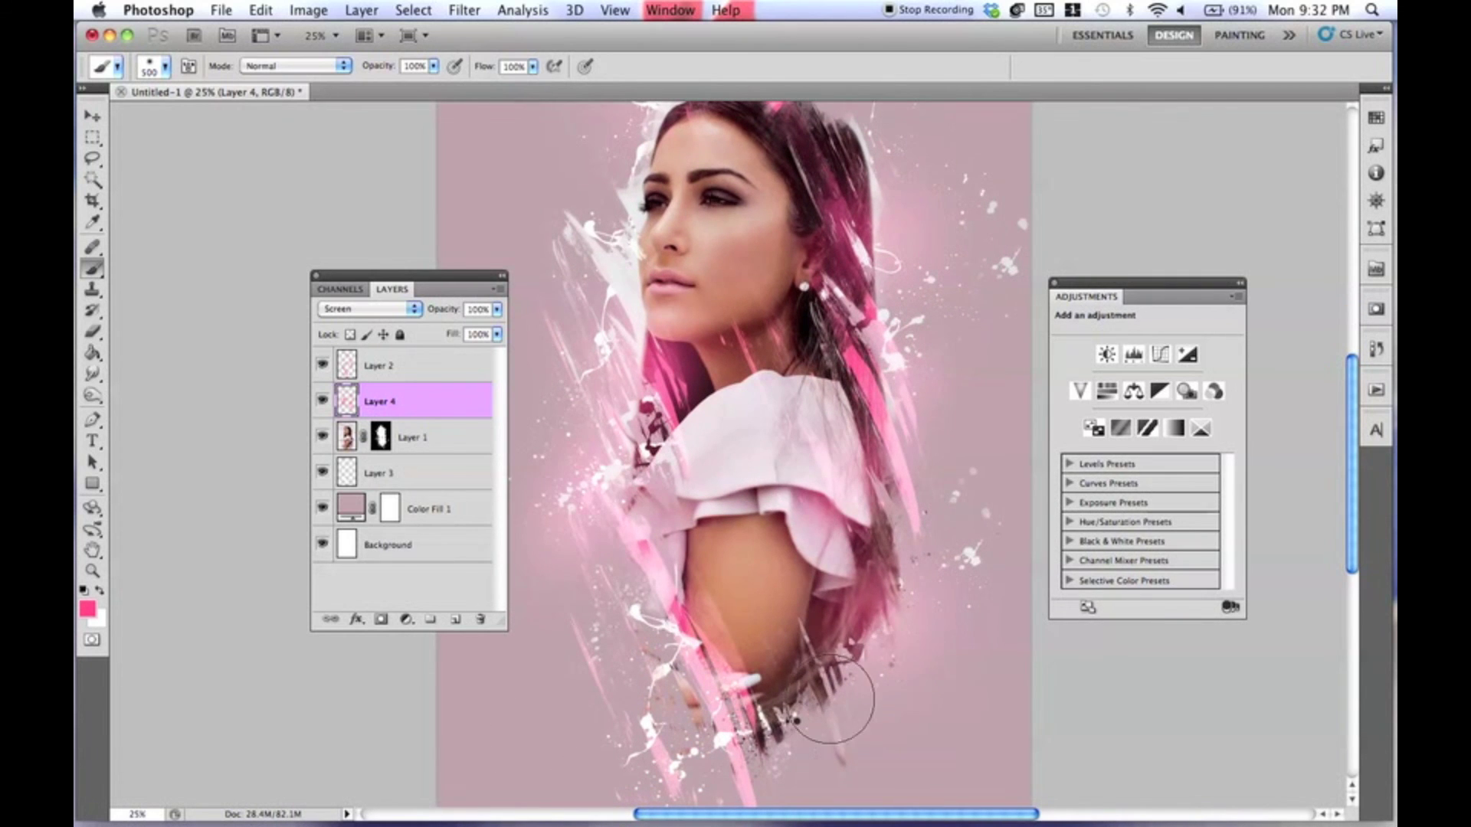
scroll(1017, 575, "up", 7)
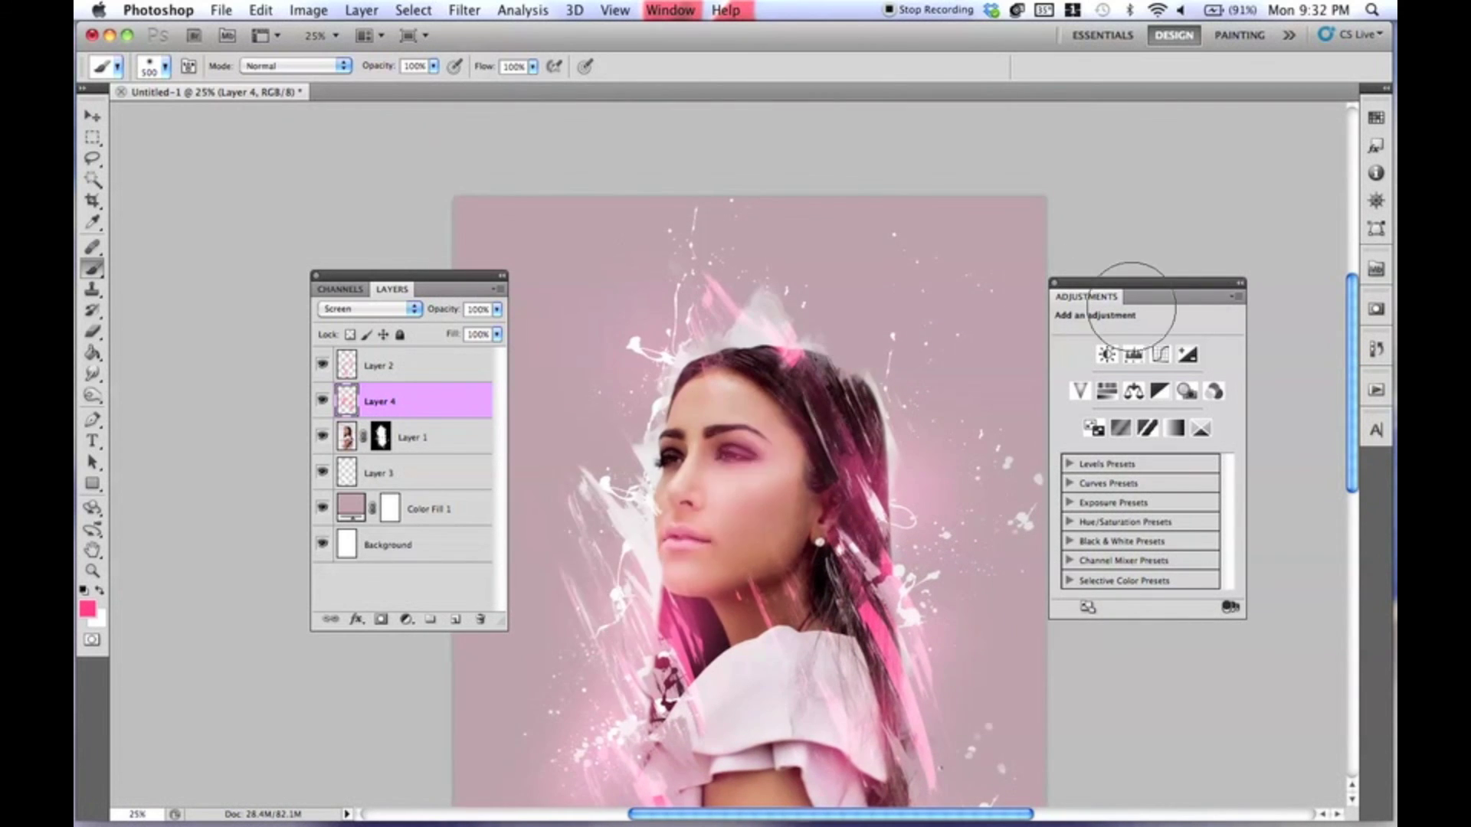
key("super+z")
scroll(786, 448, "down", 5)
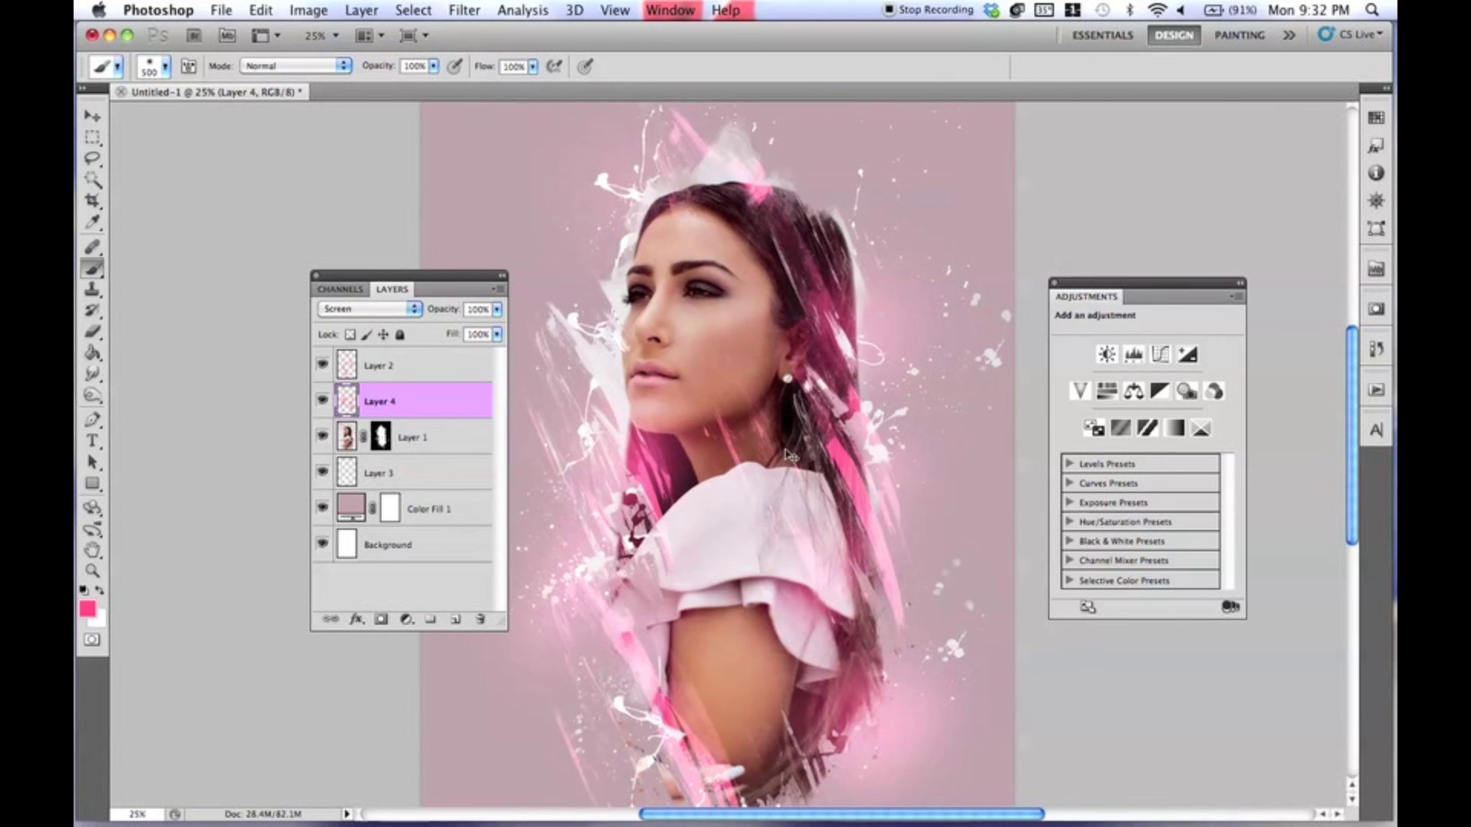
key("super+minus")
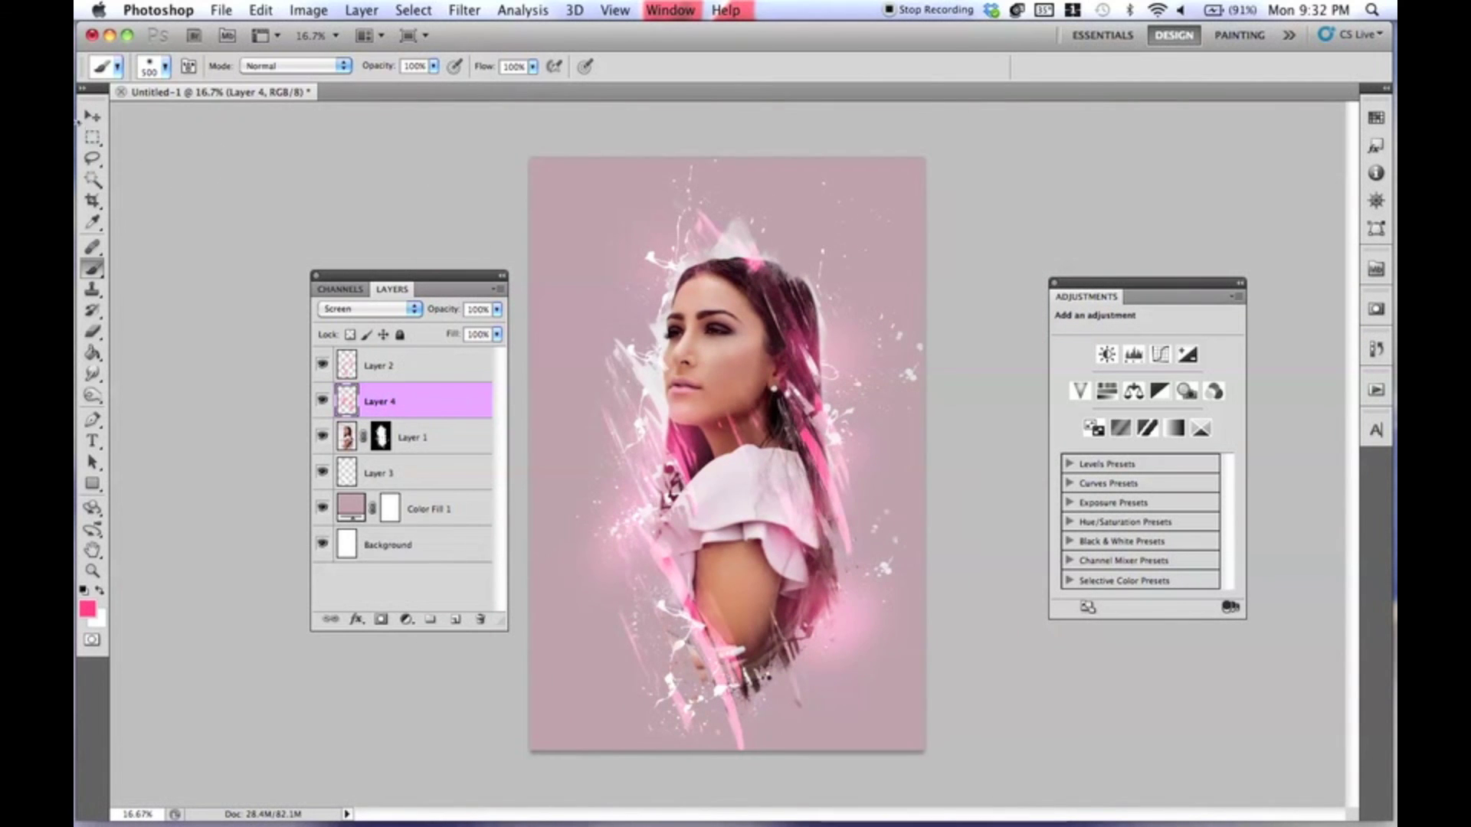
left_click(86, 120)
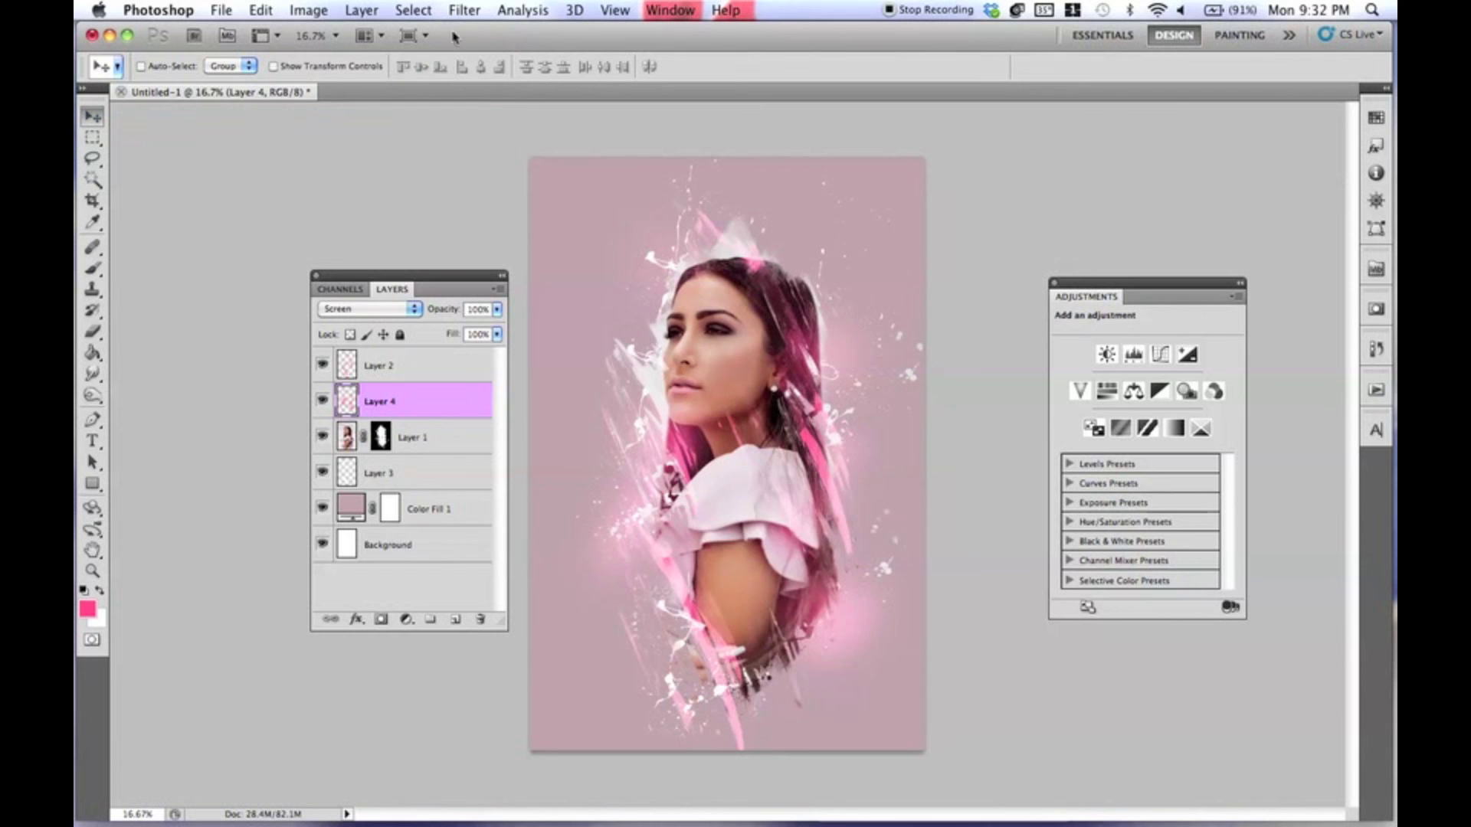
Step: Add Gradient Map 1 above Layer 2 using the Black, White gradient
left_click(443, 366)
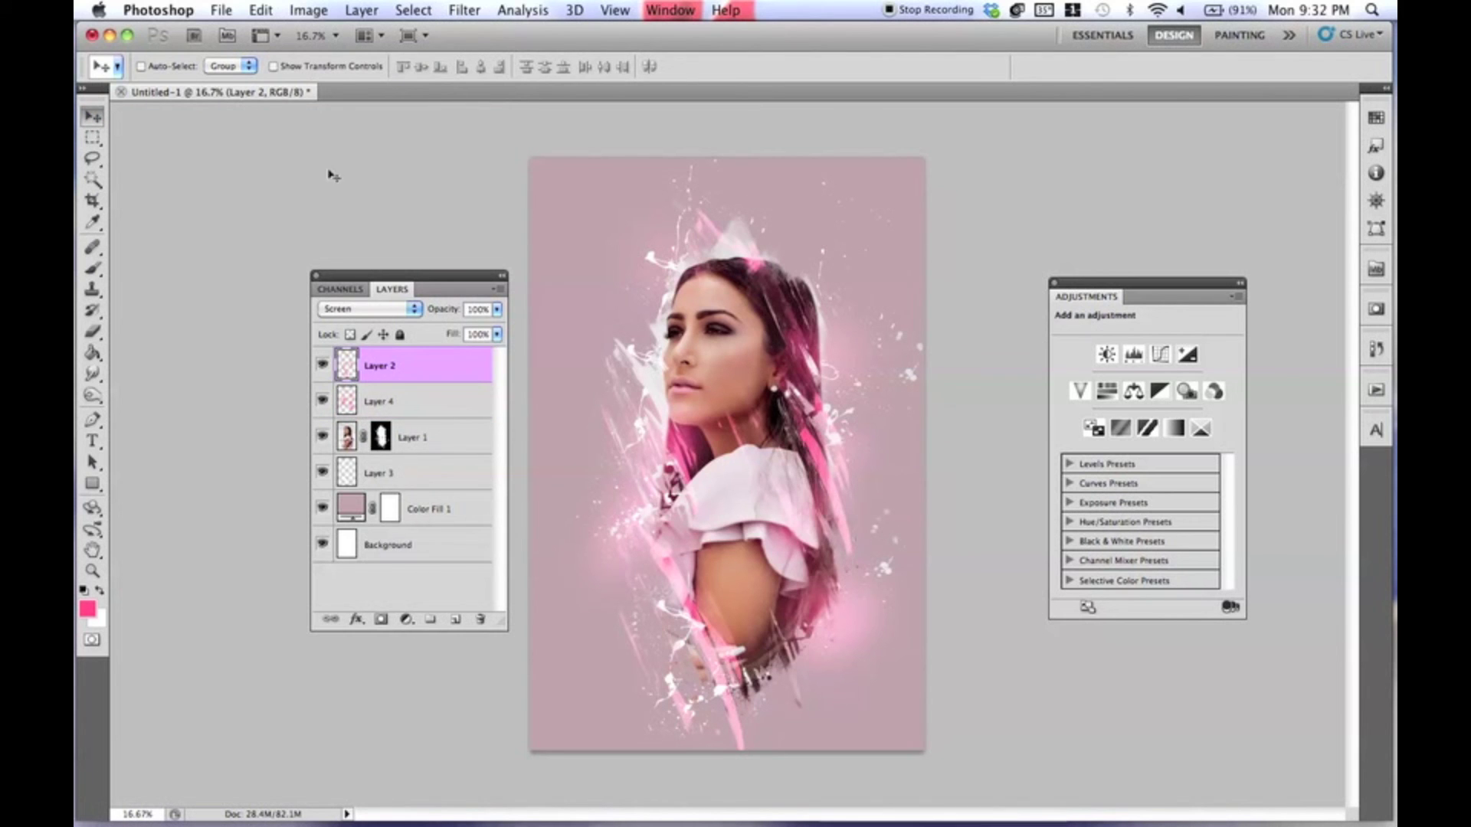
left_click(374, 11)
mouse_move(475, 190)
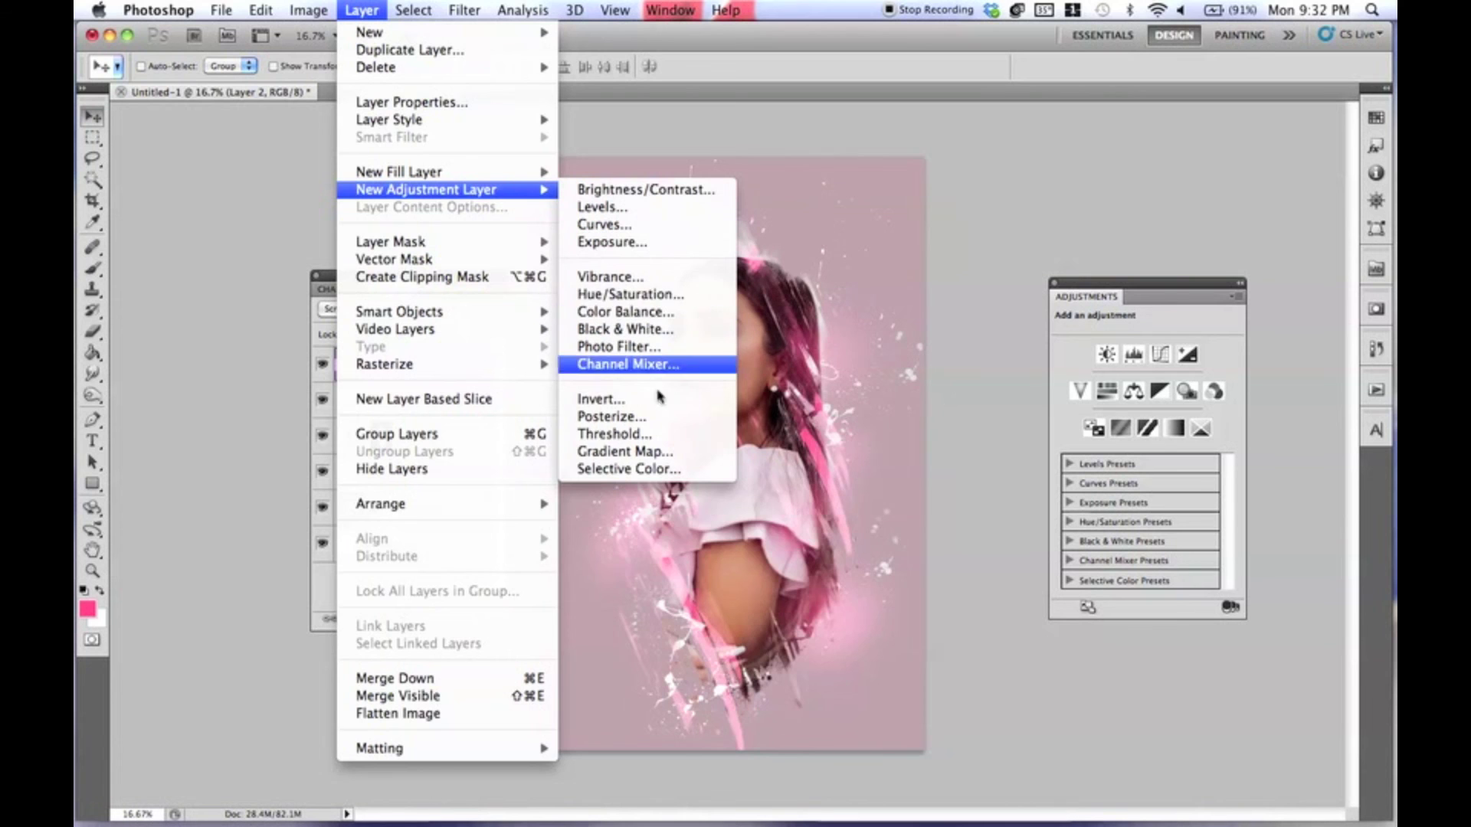
left_click(646, 452)
left_click(888, 361)
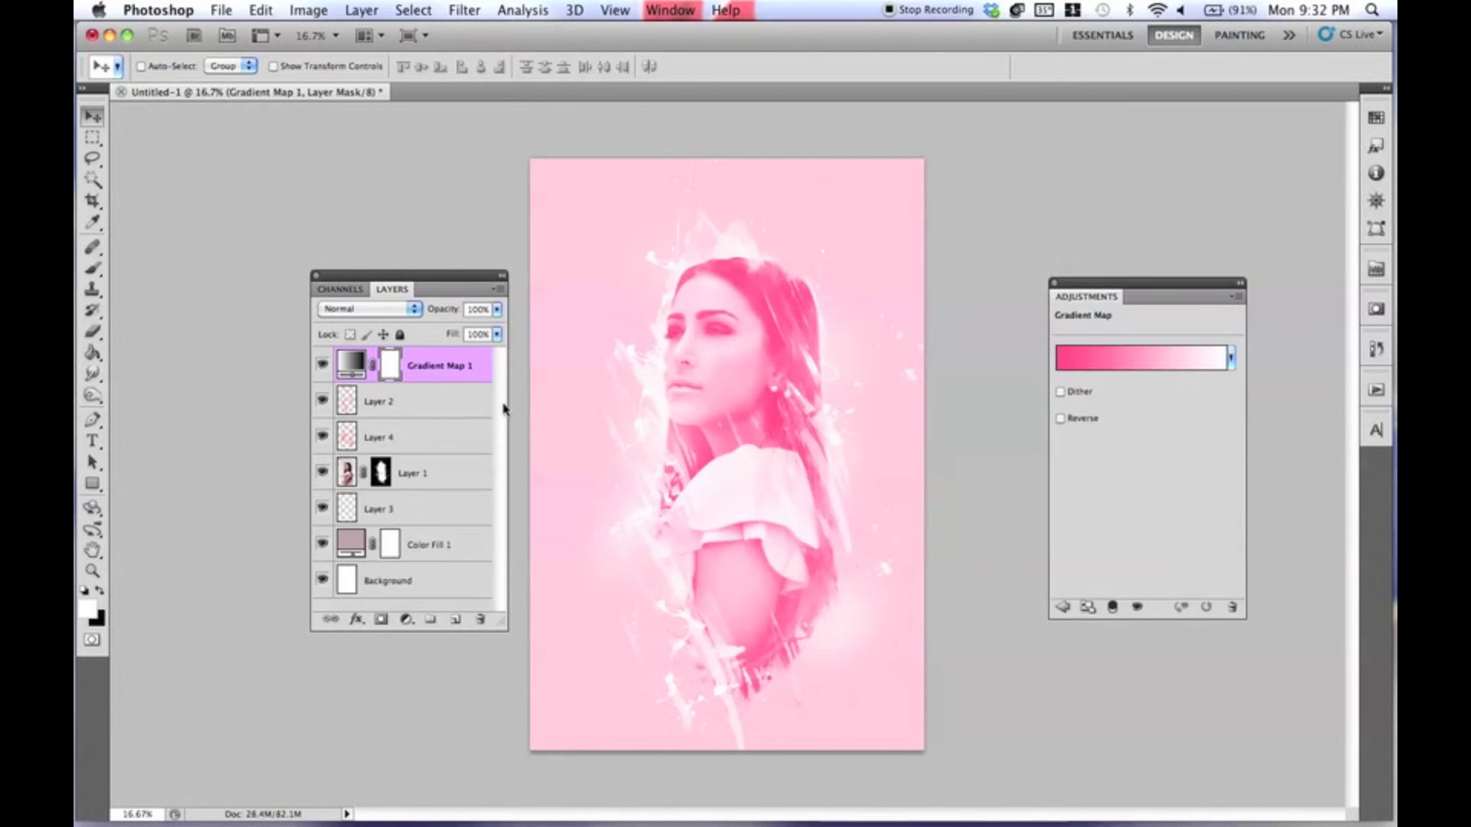
left_click(1113, 354)
left_click(1004, 360)
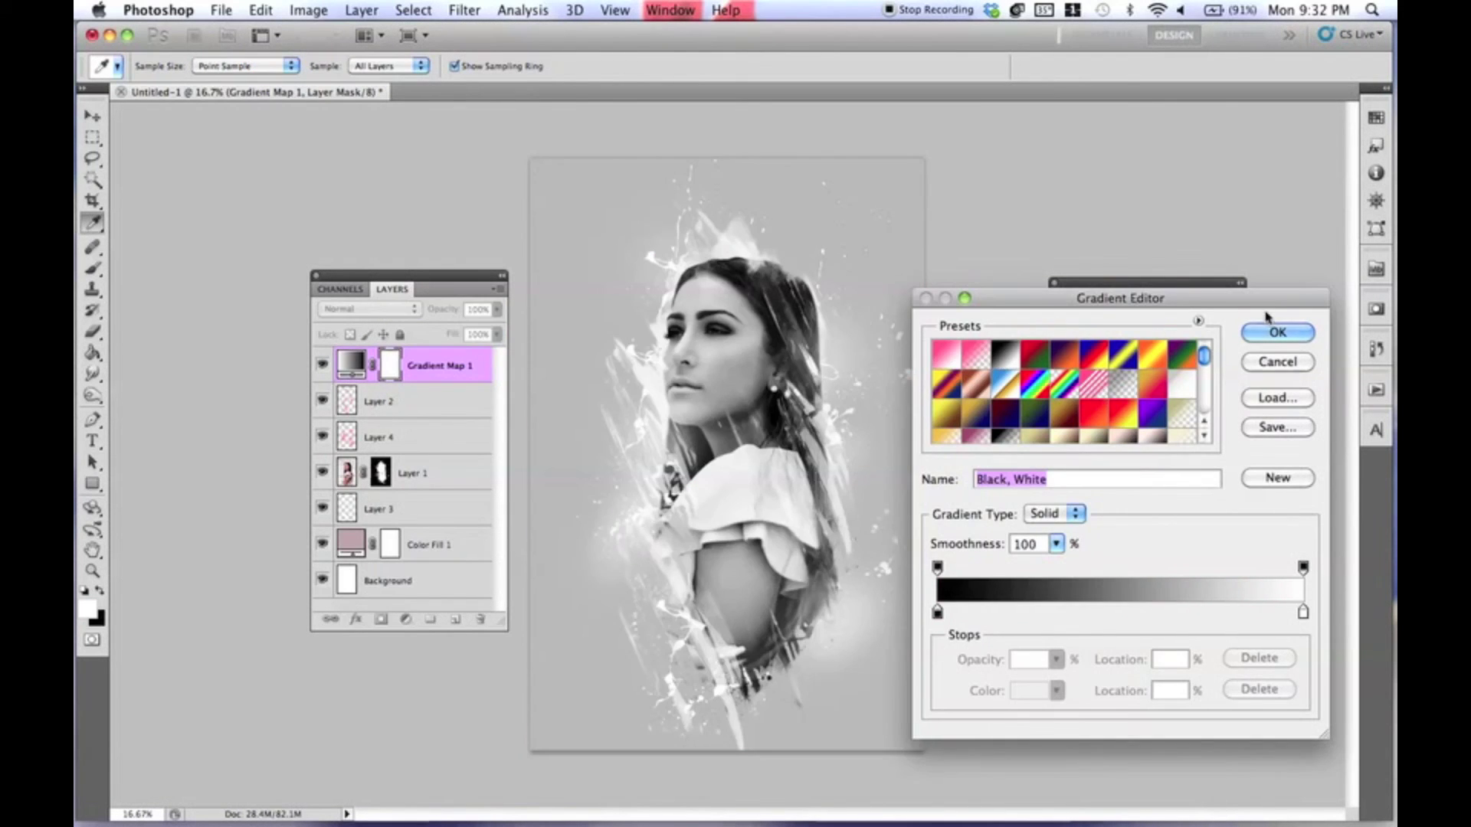
left_click(1271, 332)
Step: Set the gradient map to Soft Light at 45% opacity
left_click(391, 309)
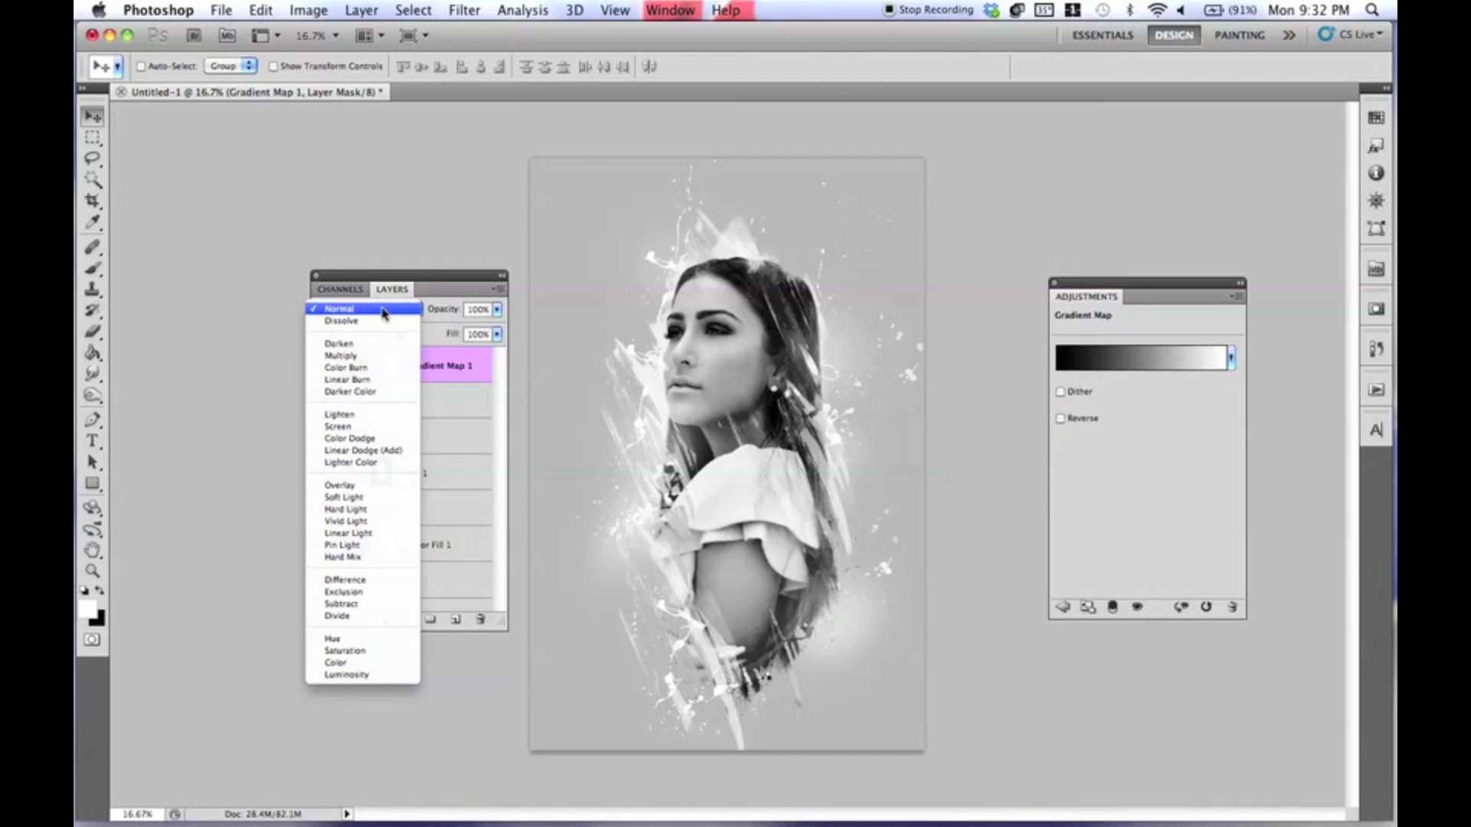
left_click(397, 497)
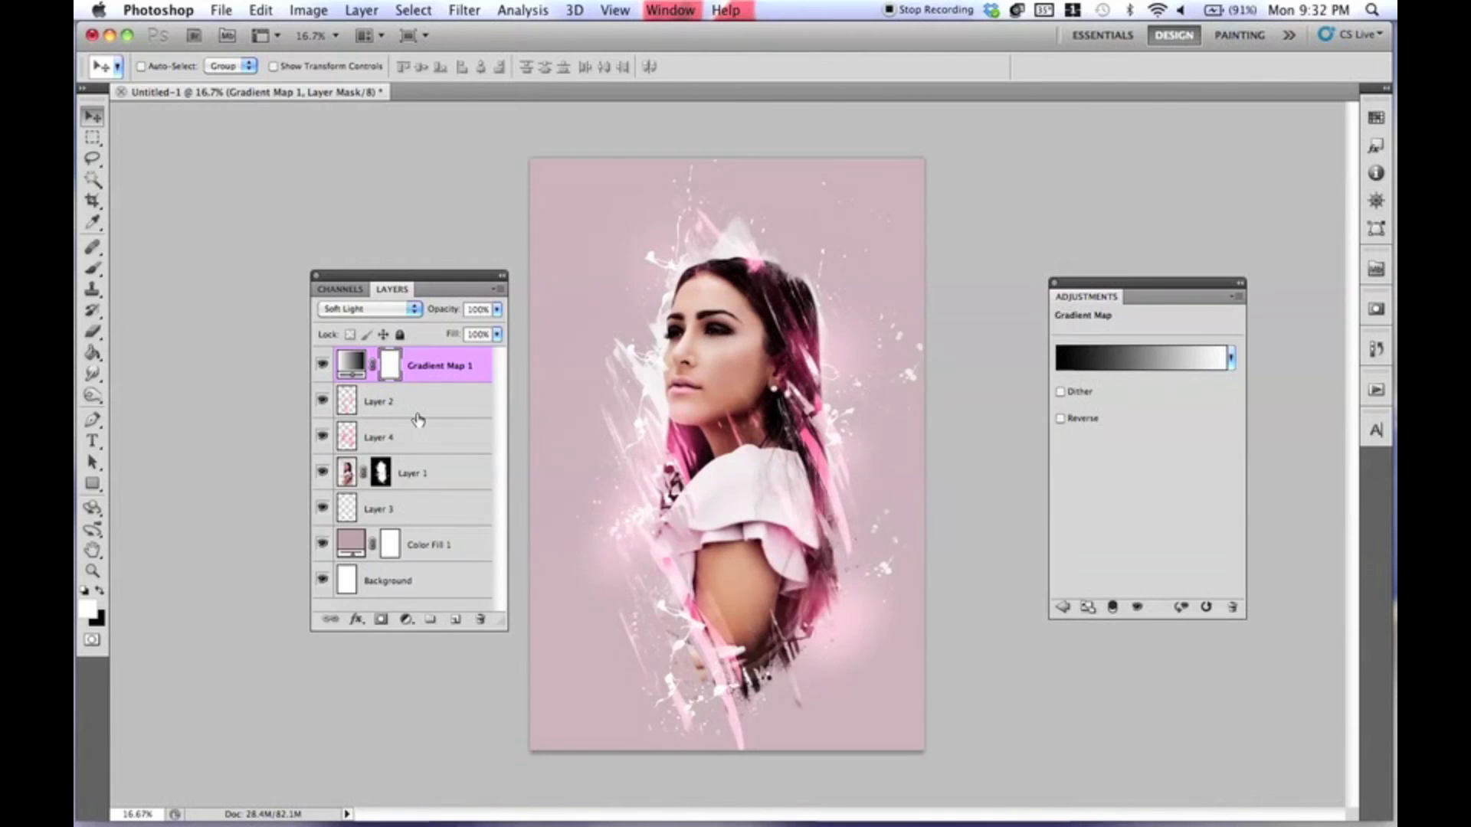
key("super+equal")
left_click_drag(410, 324, 400, 331)
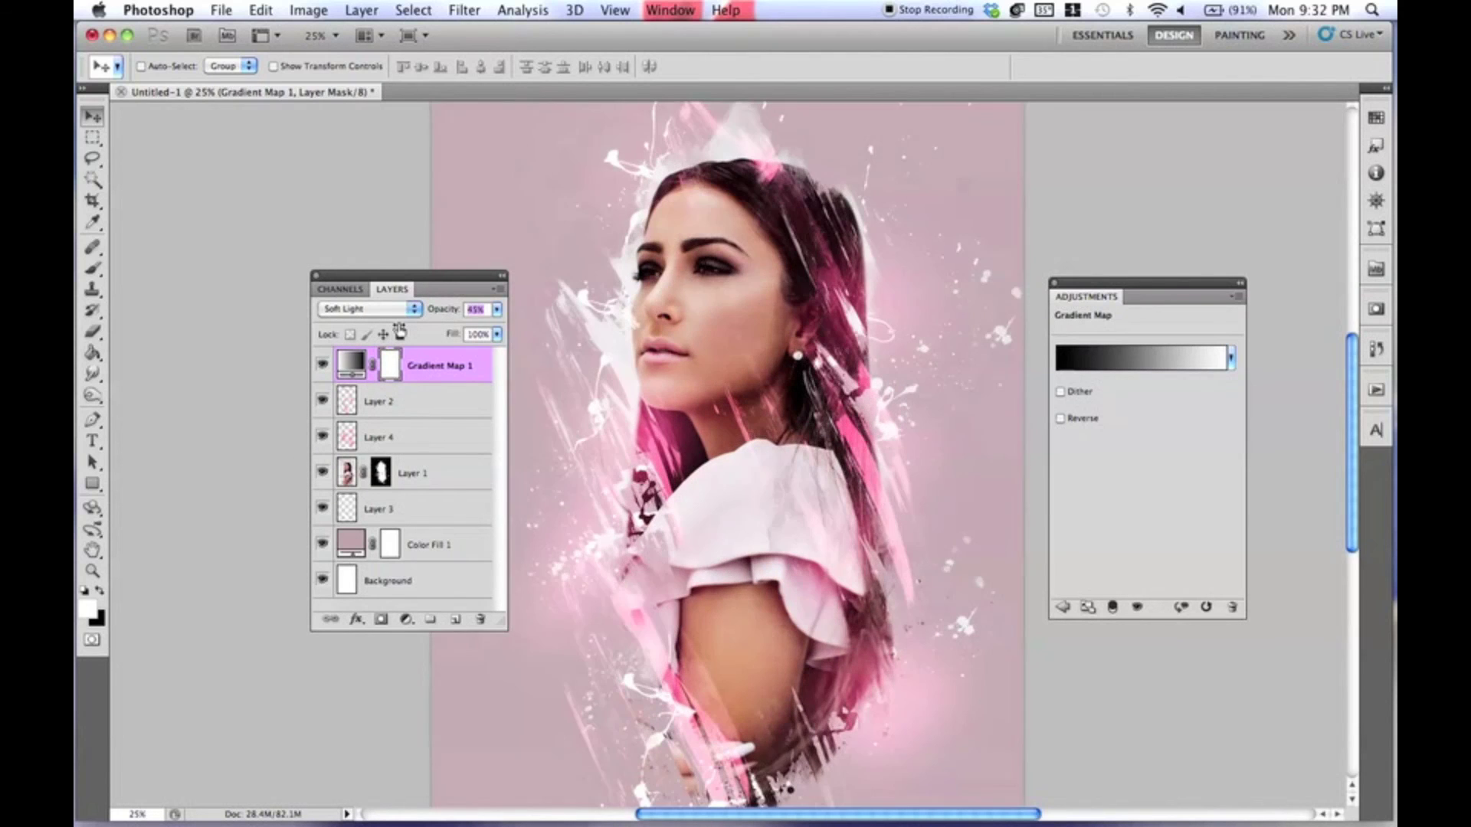